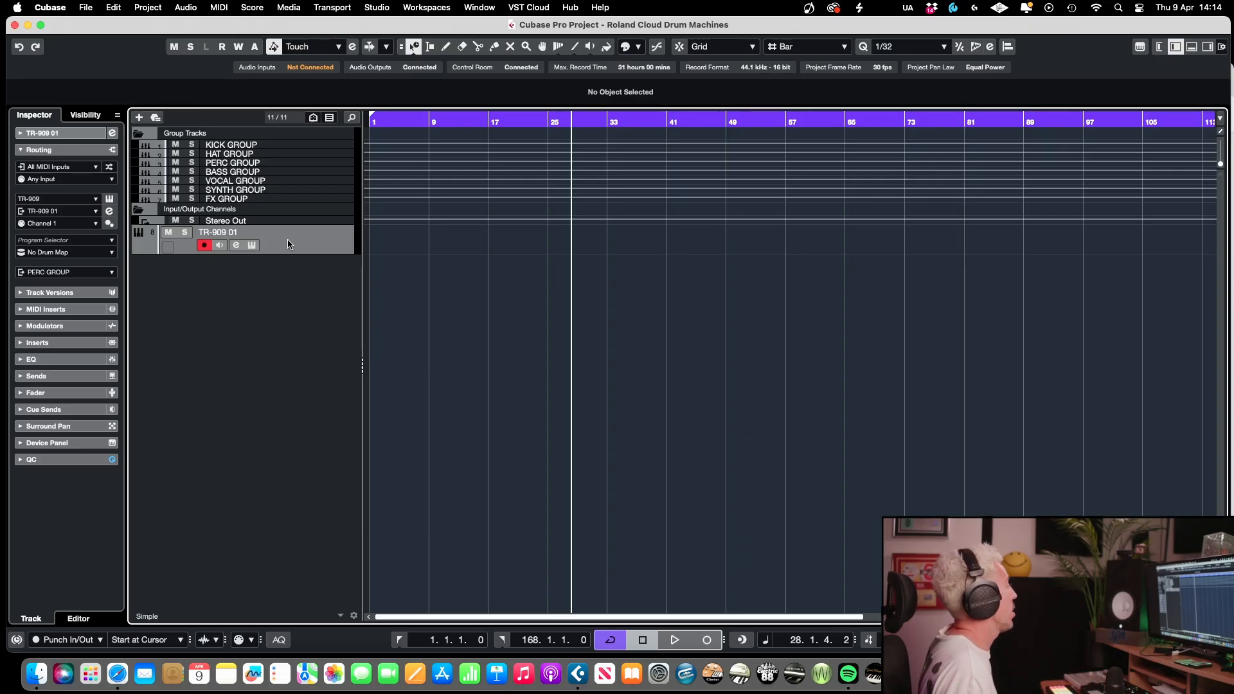
Step: Open the TR-909 01 track's instrument window and place it over the upper part of the project
left_click(252, 246)
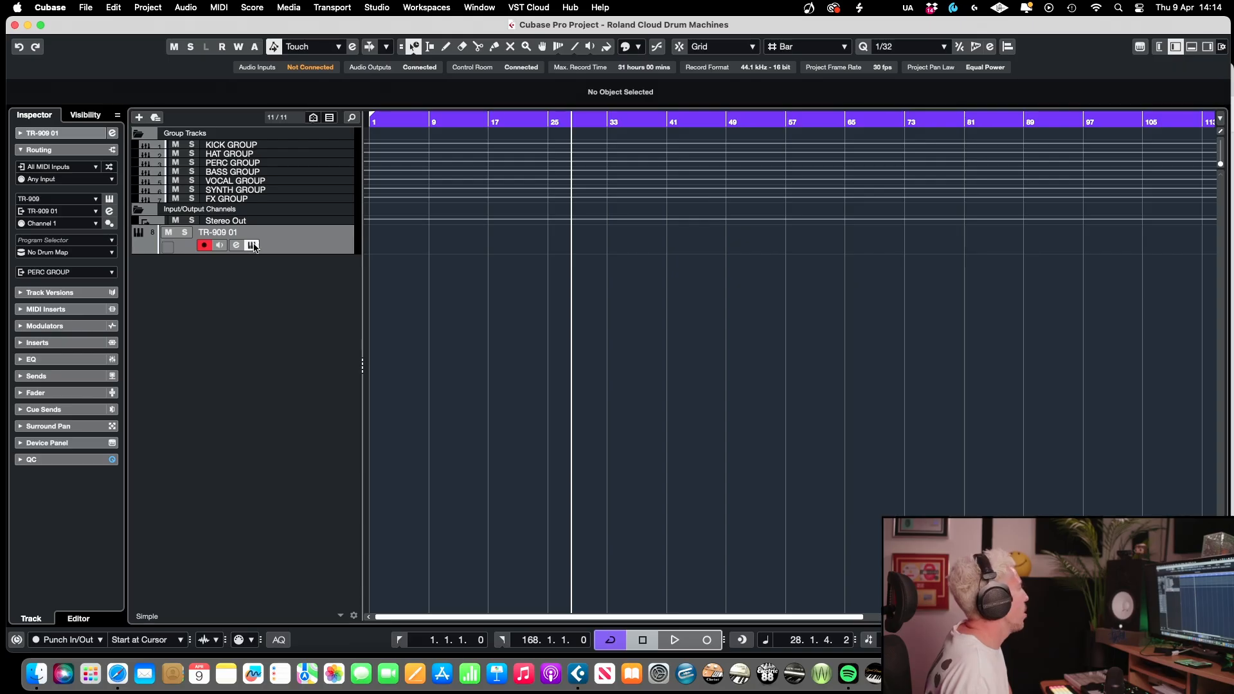
left_click_drag(671, 34, 748, 54)
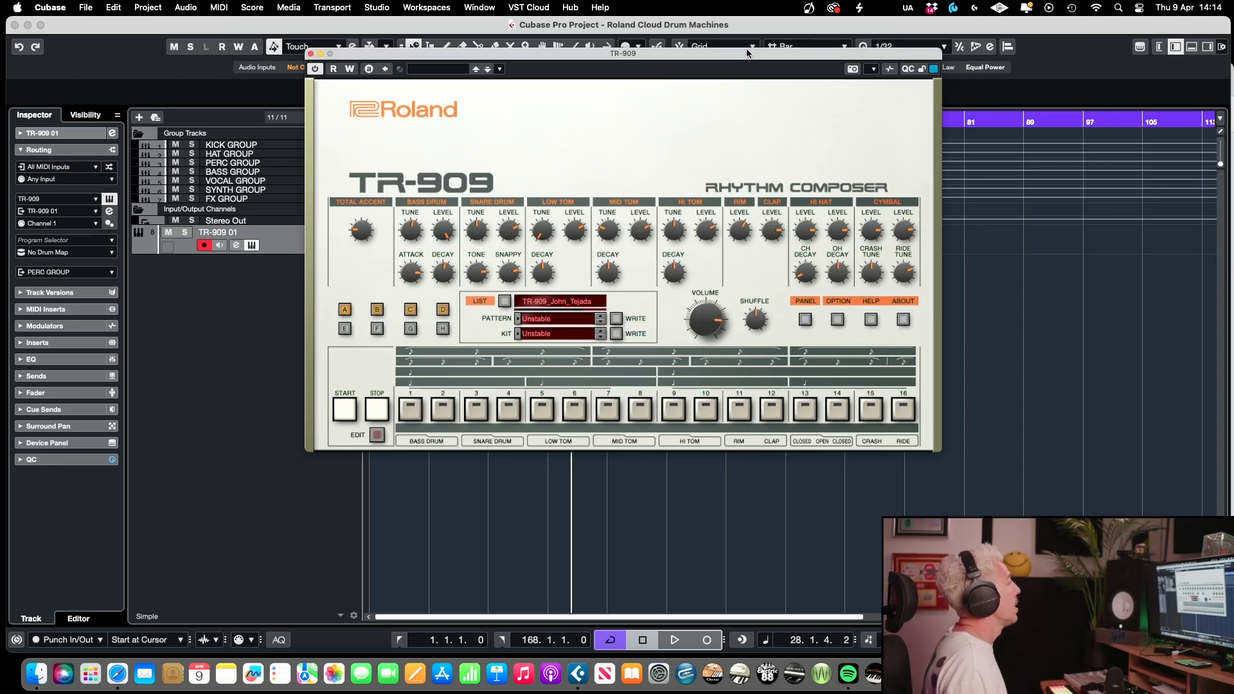
left_click_drag(713, 58, 713, 81)
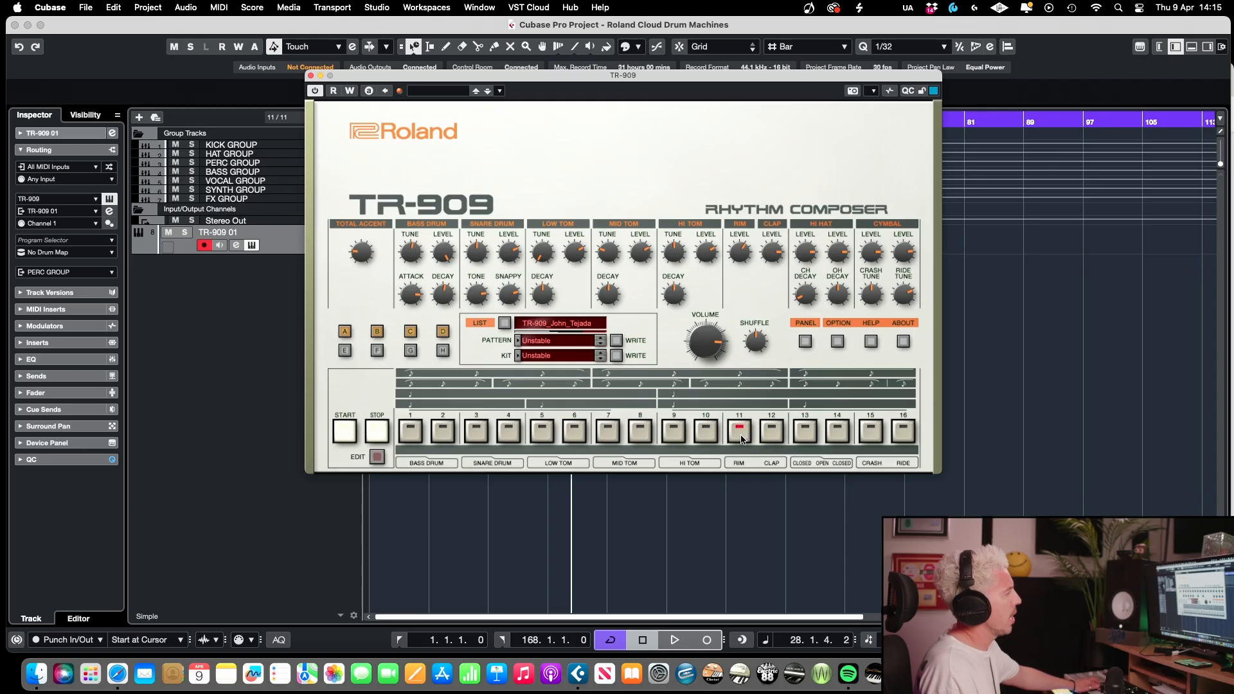
Step: Audition the TR-909's clap sound and try out the Mid Tom Tune control
left_click(773, 434)
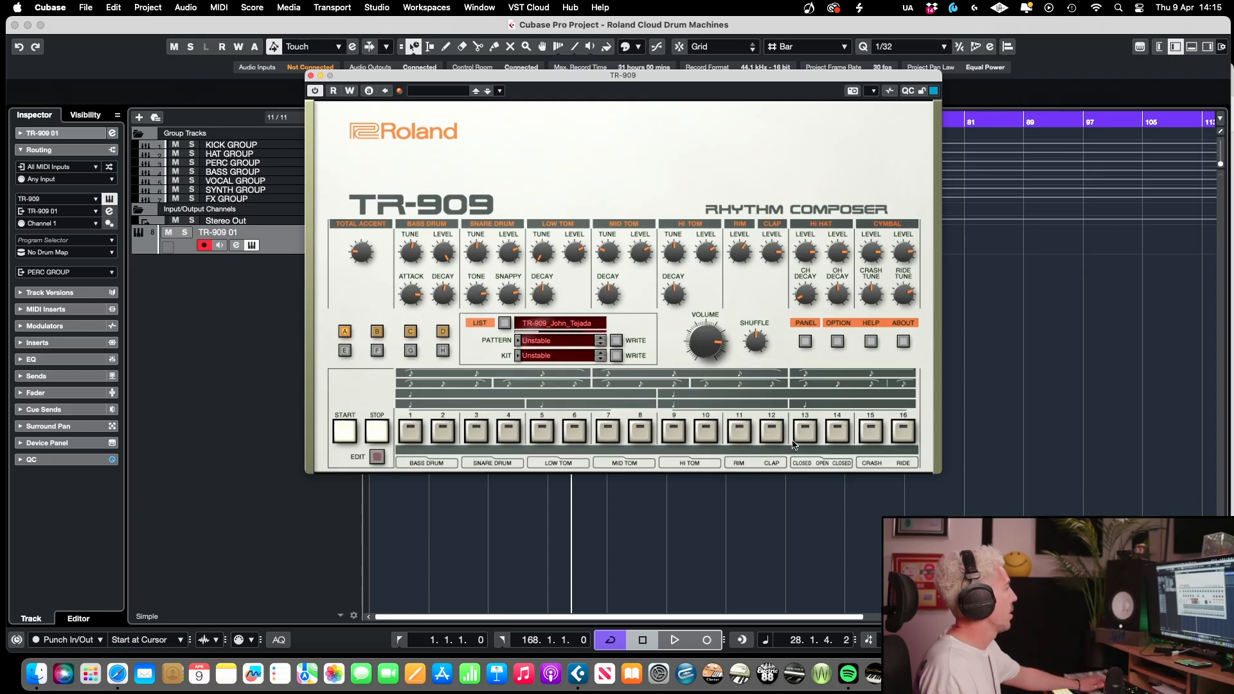
left_click(771, 441)
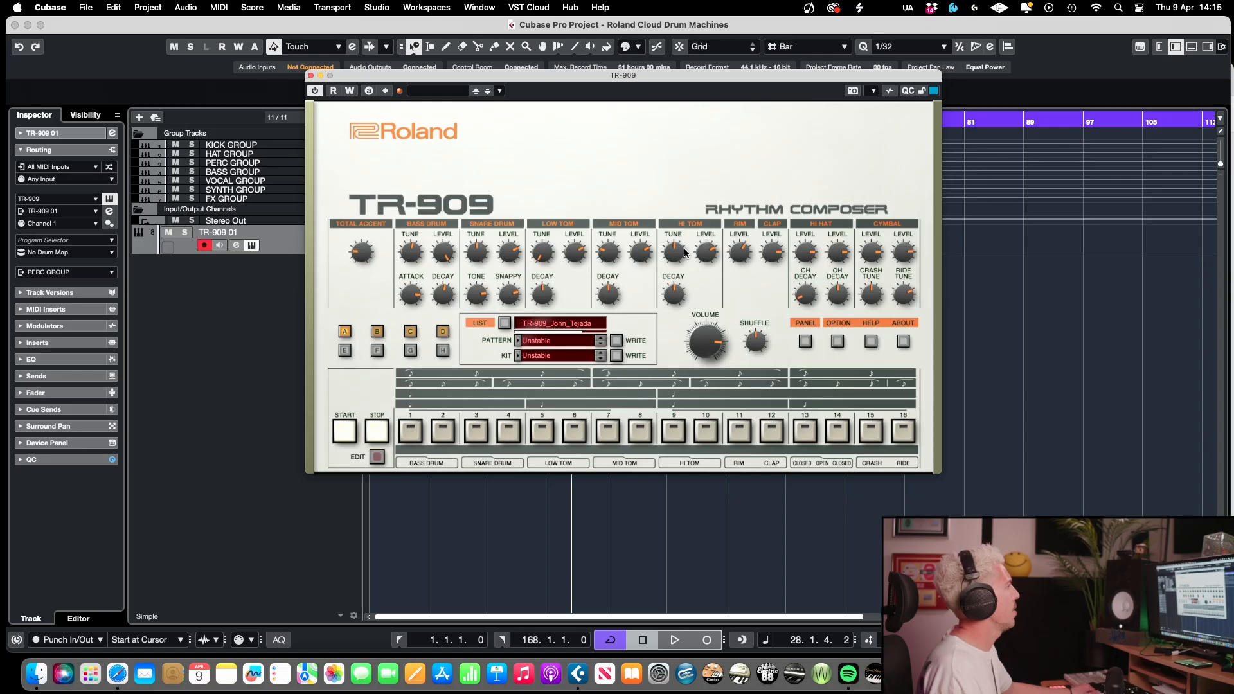
mouse_move(615, 243)
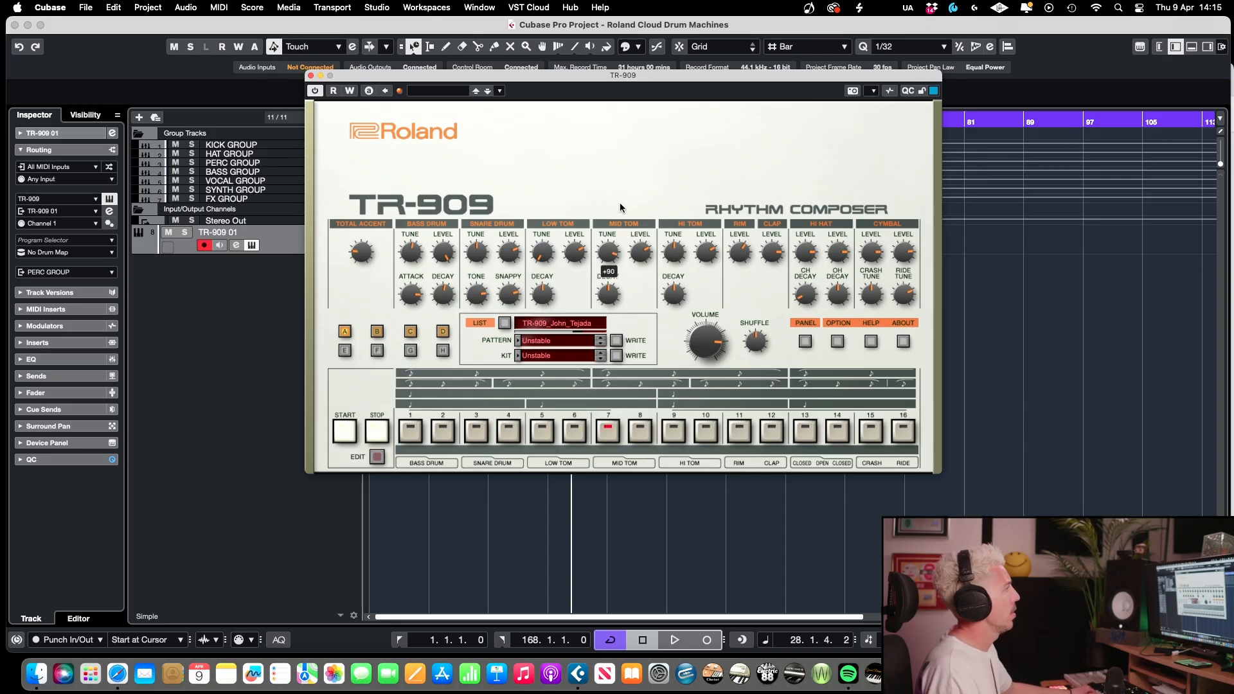
left_click_drag(619, 207, 606, 252)
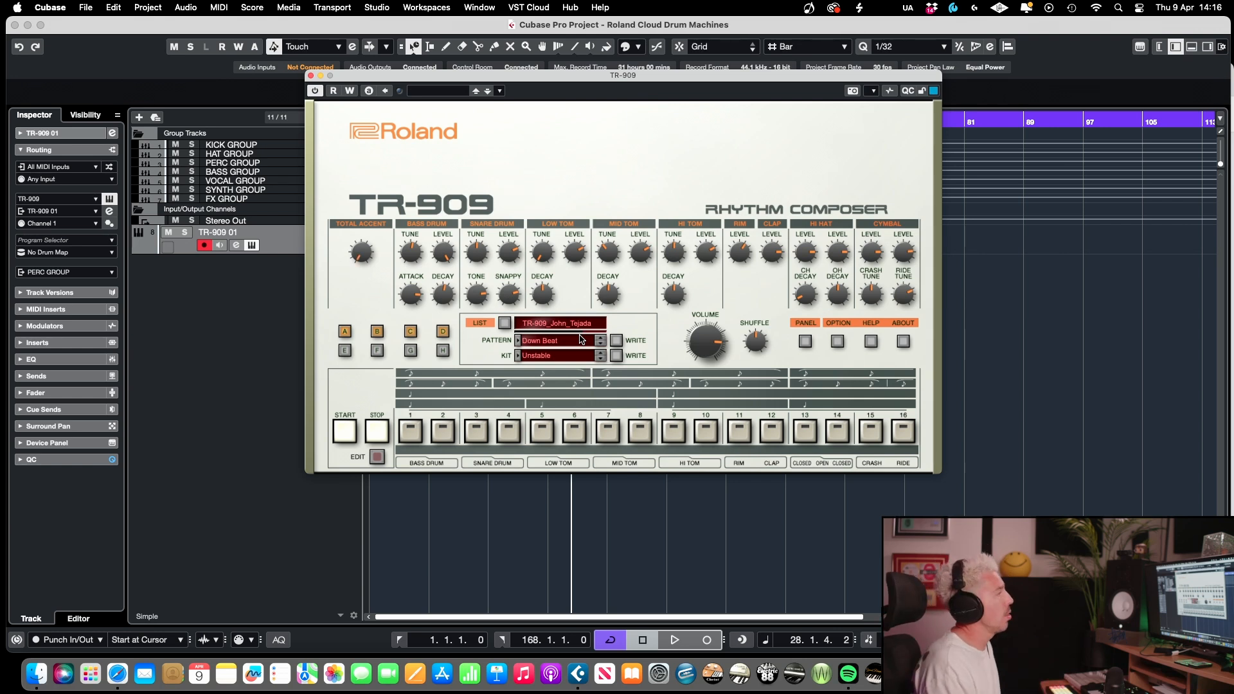
Step: Load pattern 008: Jacked from the TR-909_John_Tejada bank
left_click(562, 342)
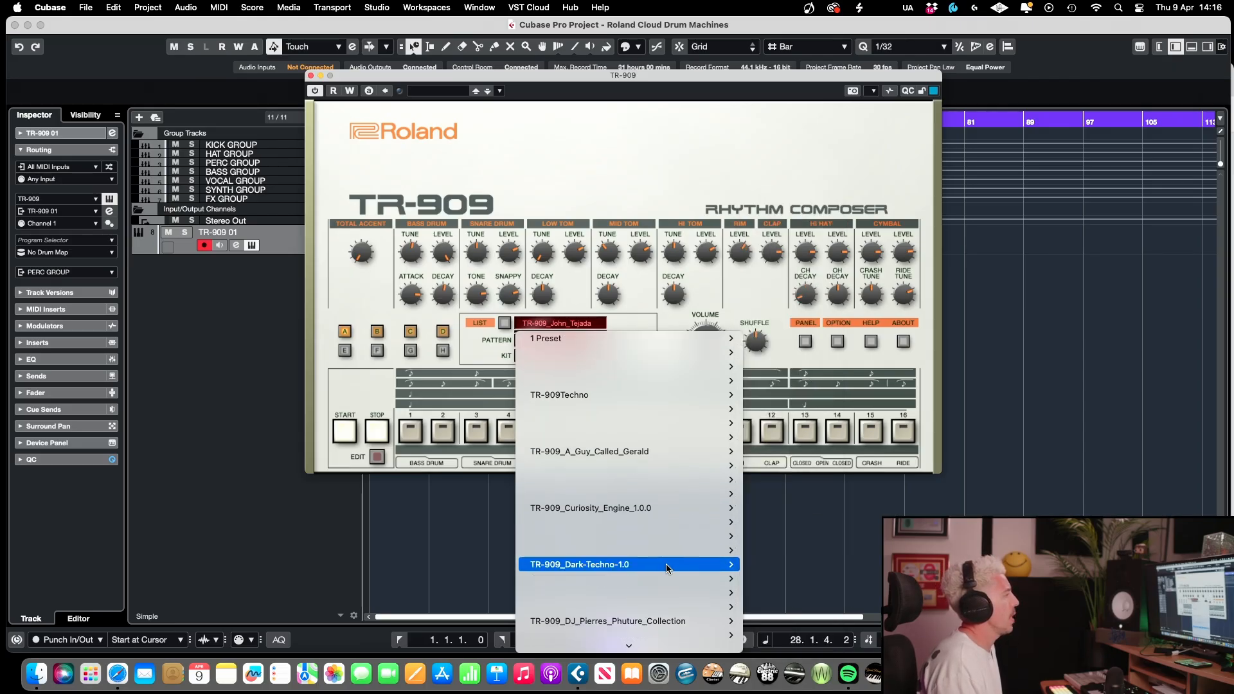
scroll(694, 578, "down", 5)
mouse_move(669, 551)
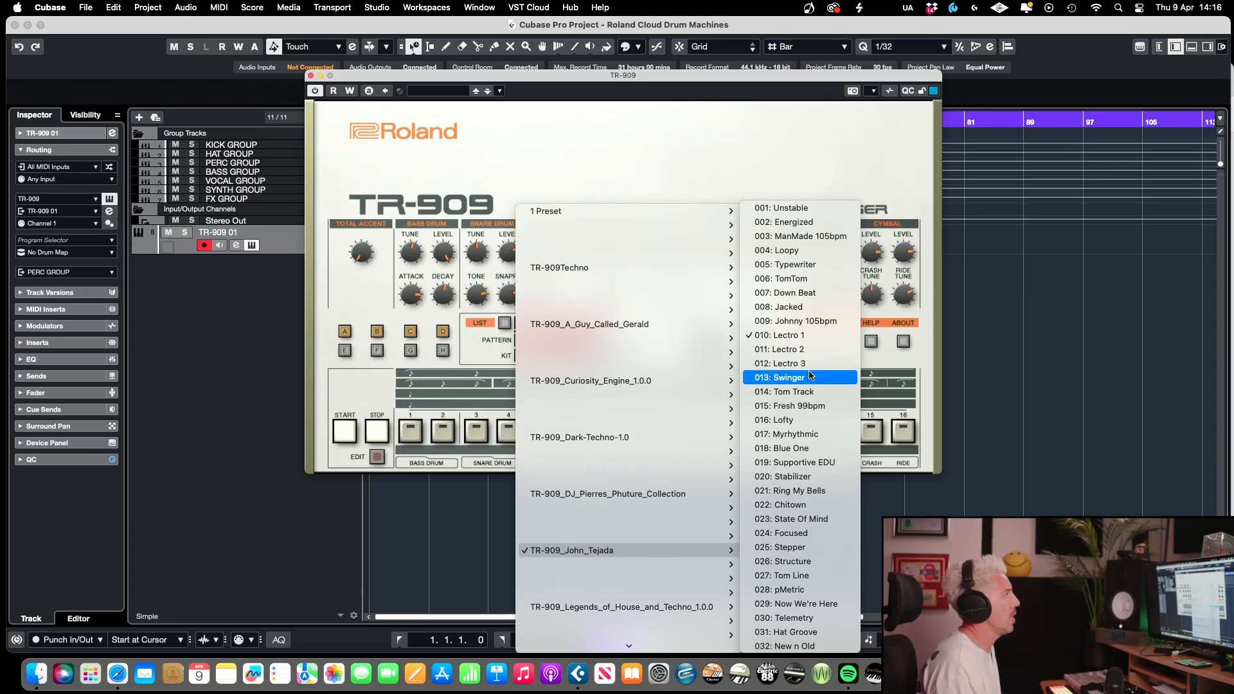
left_click(797, 306)
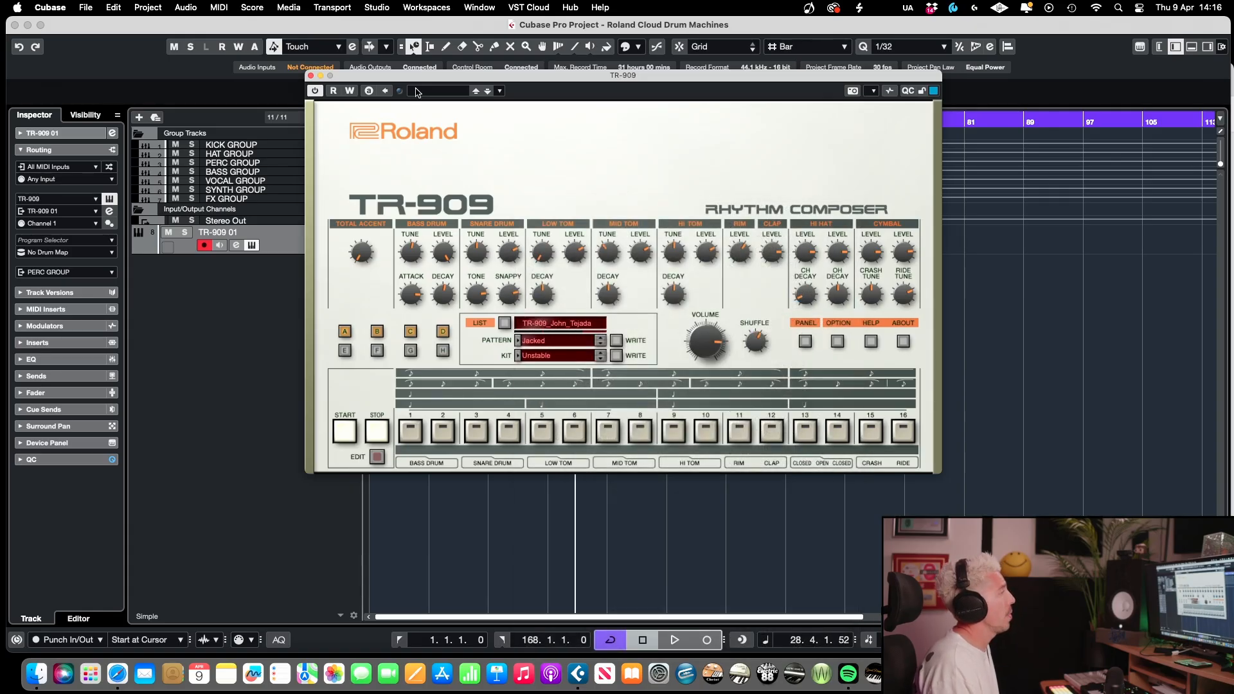
Step: Uncover the project ruler, set the cycle range from bar 1 to bar 17 and turn Snap on
left_click_drag(425, 85, 428, 277)
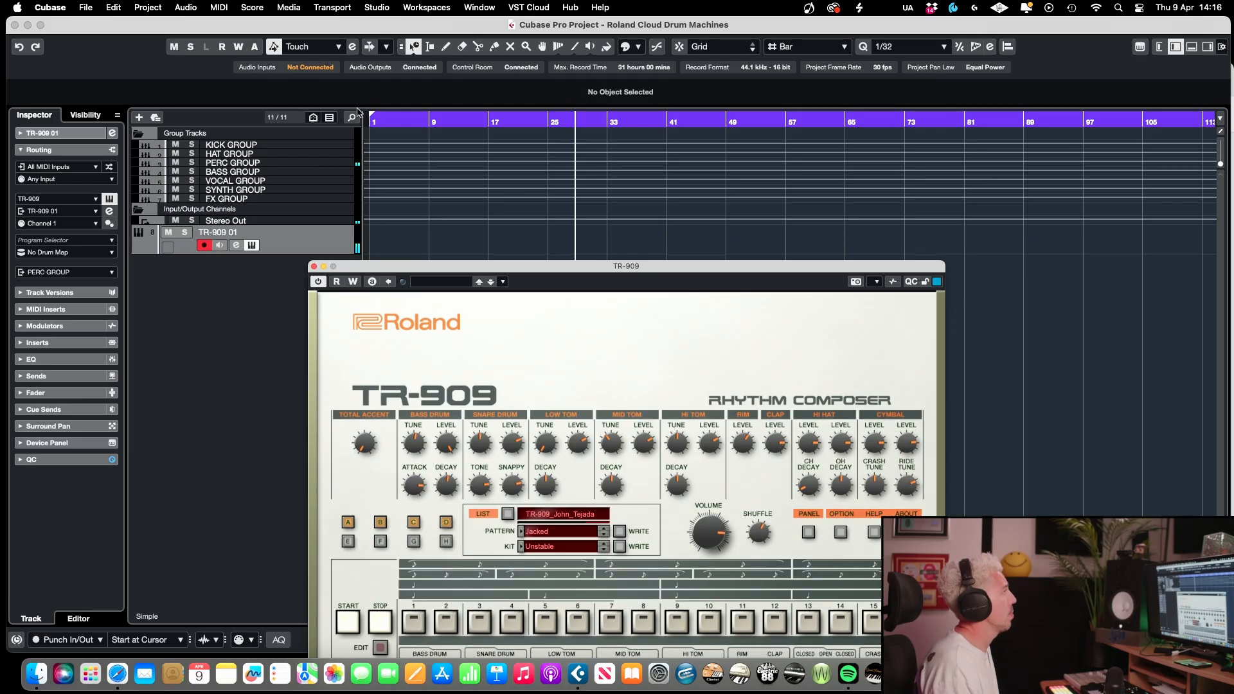
left_click_drag(370, 115, 490, 115)
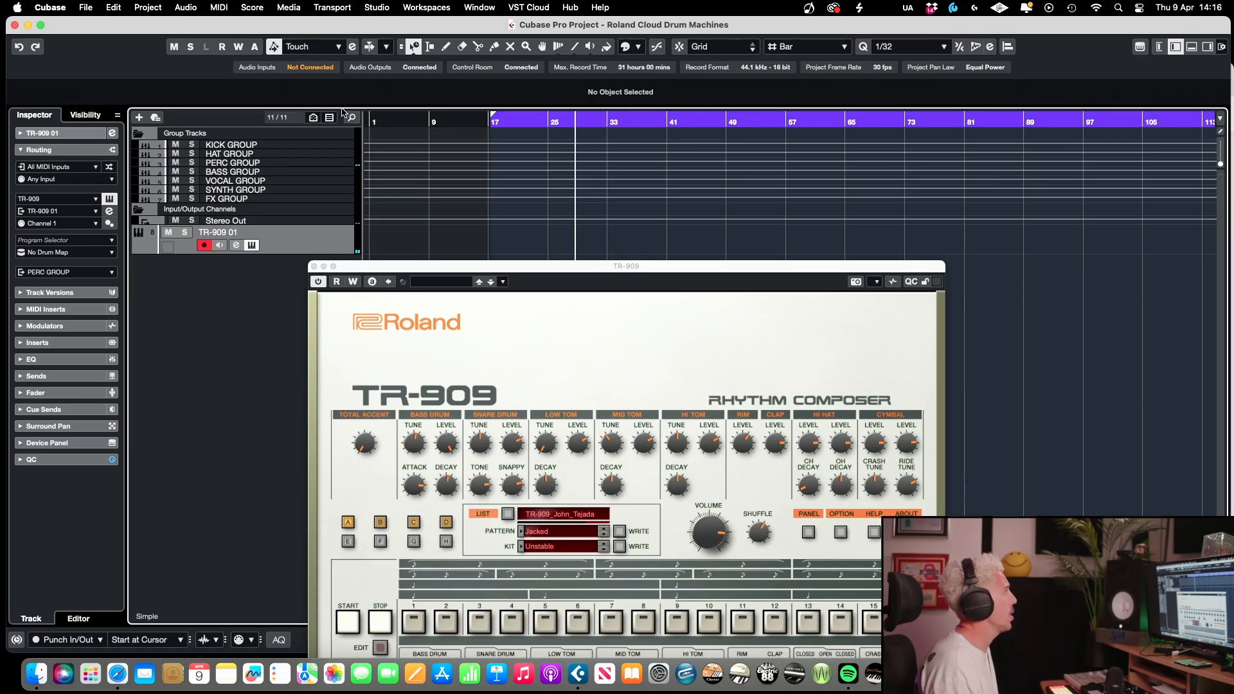
left_click_drag(371, 114, 490, 115)
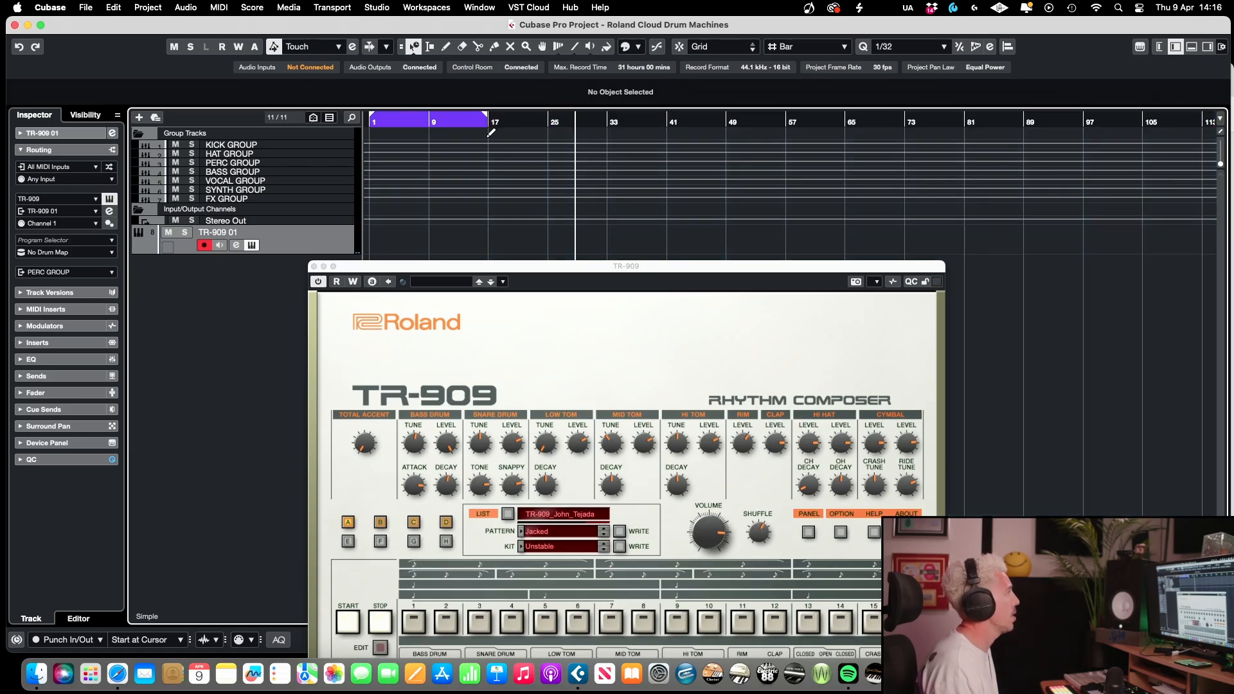
left_click(680, 47)
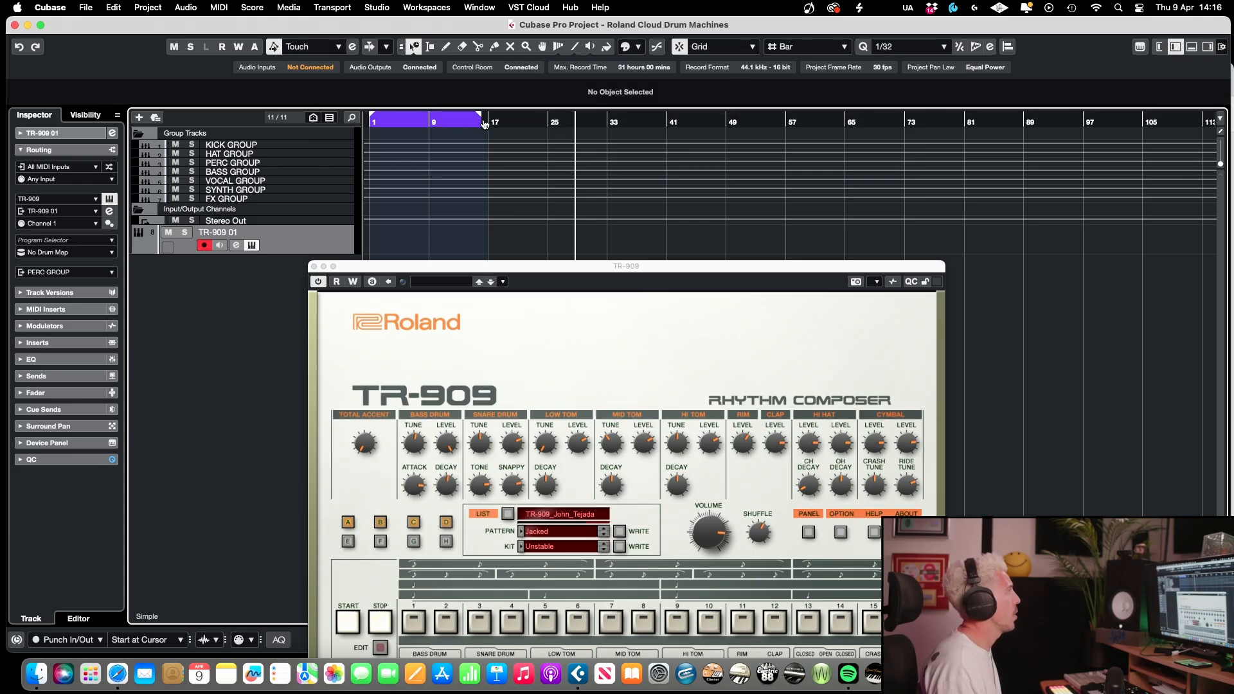
left_click_drag(435, 122, 2, 116)
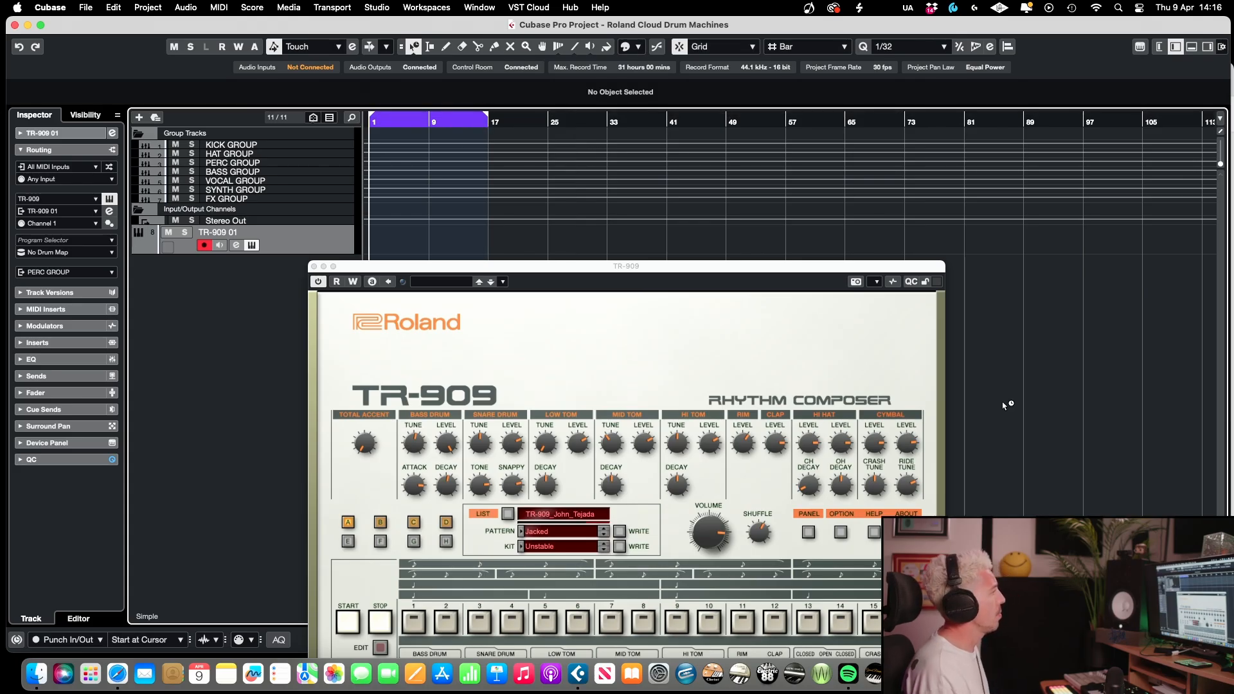
Step: Bring the full TR-909 panel back into view and, during playback, advance the pattern through Johnny 105bpm and Lectro 1 to Lectro 2
left_click_drag(795, 267, 746, 84)
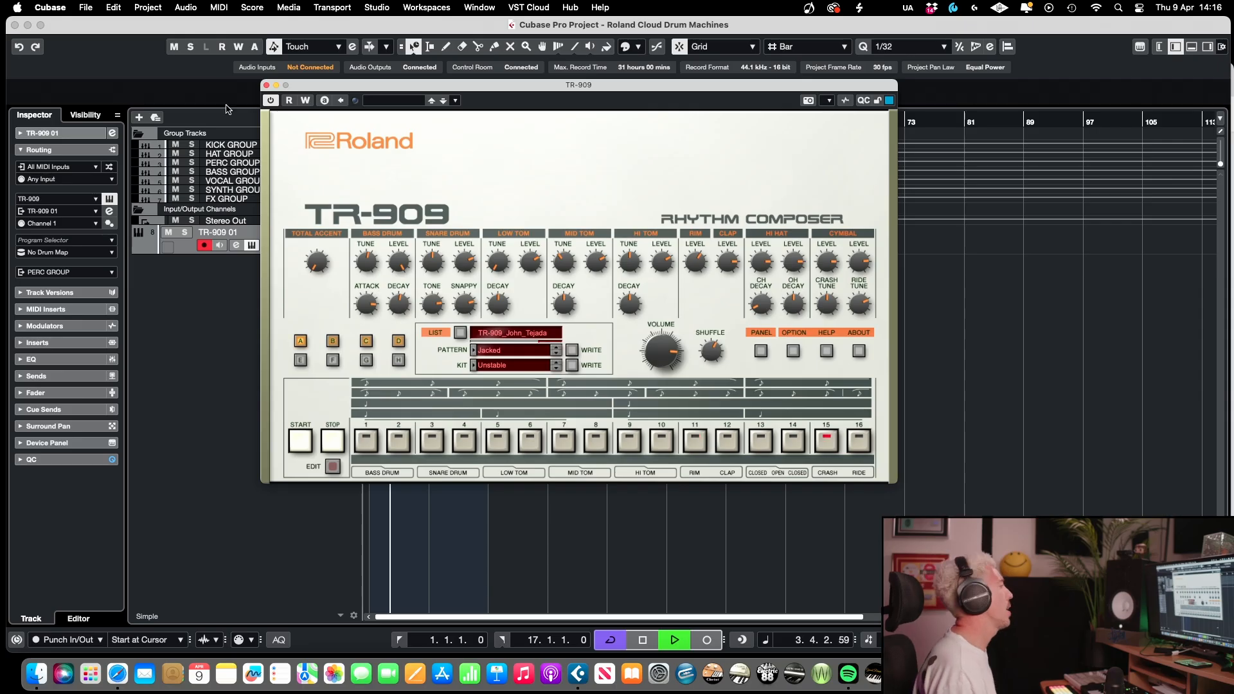
left_click(557, 355)
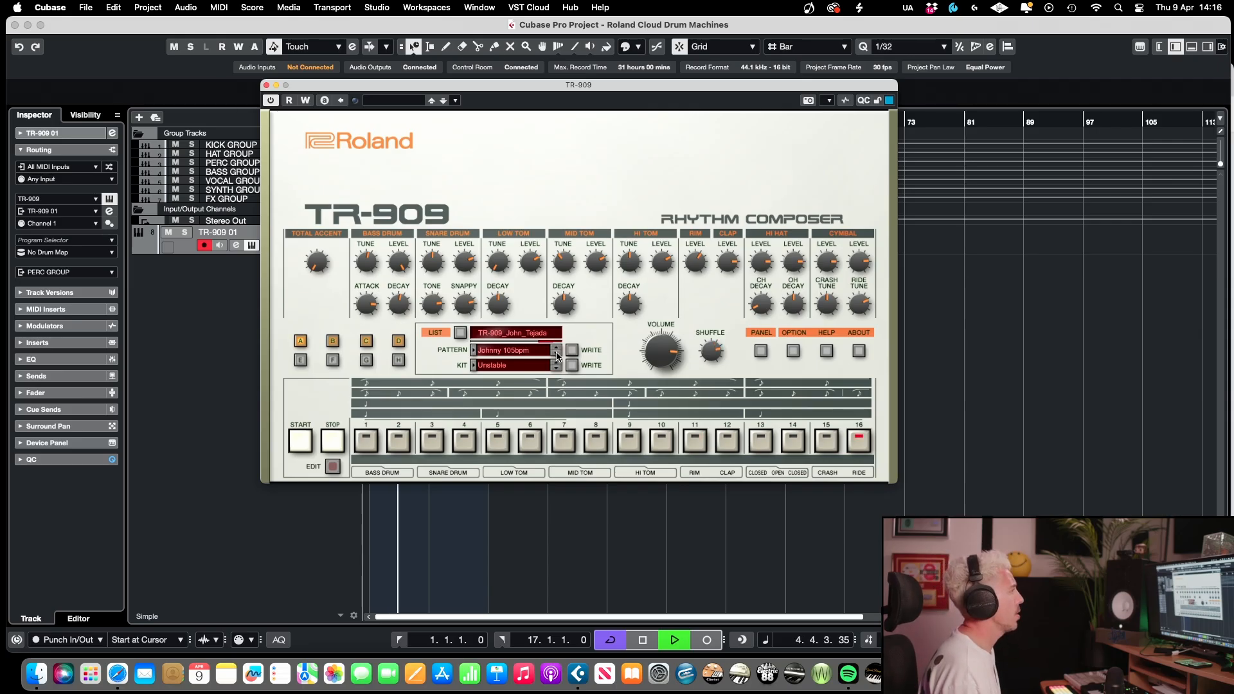
left_click(557, 354)
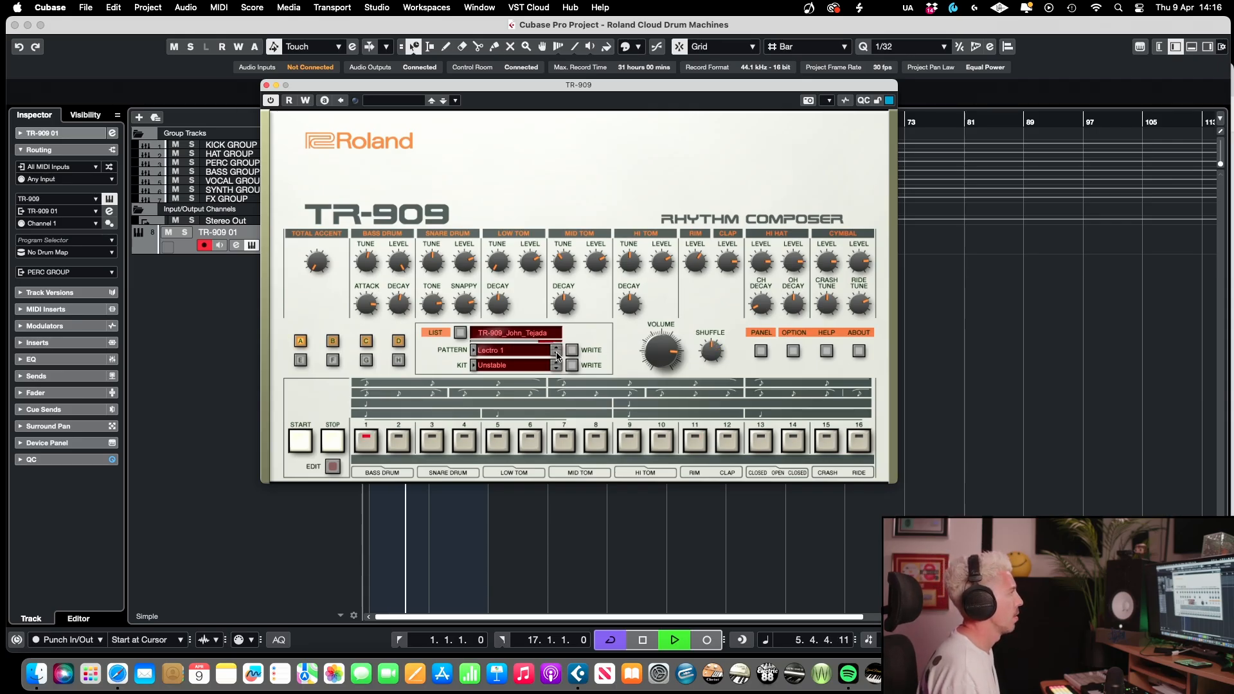
left_click(557, 355)
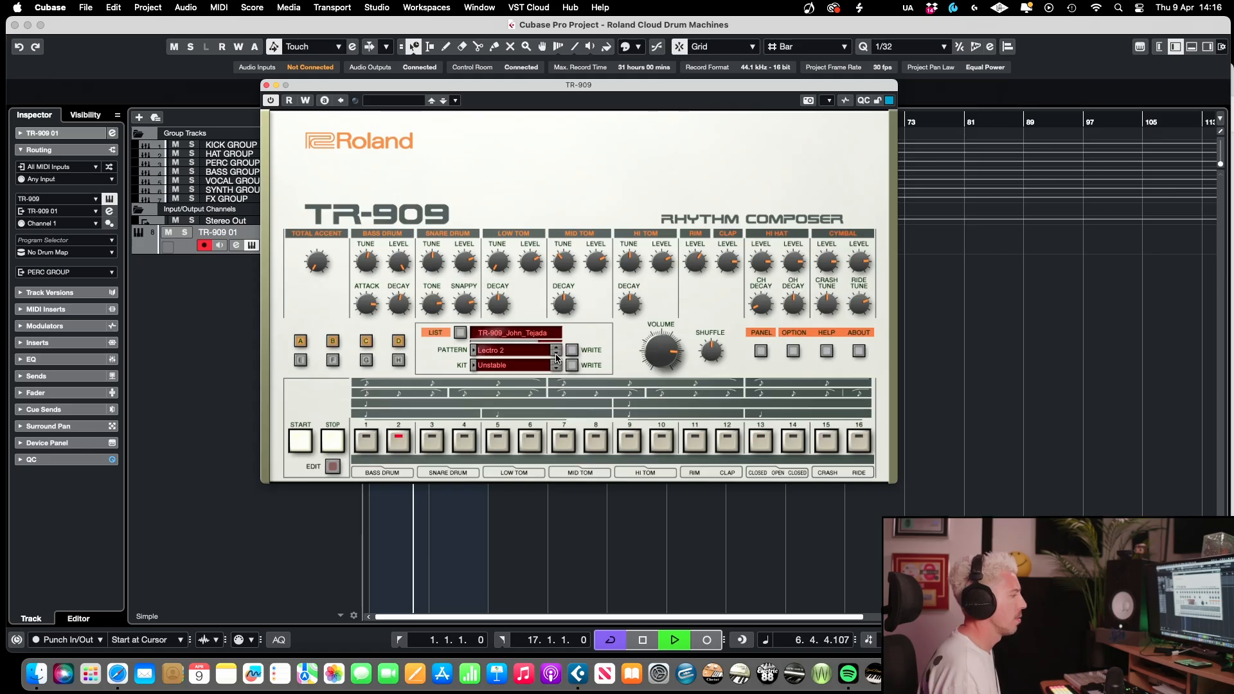
Step: Load the MFT 909 25 pattern from the TR-909_Dark-Techno-1.0 bank
left_click(514, 365)
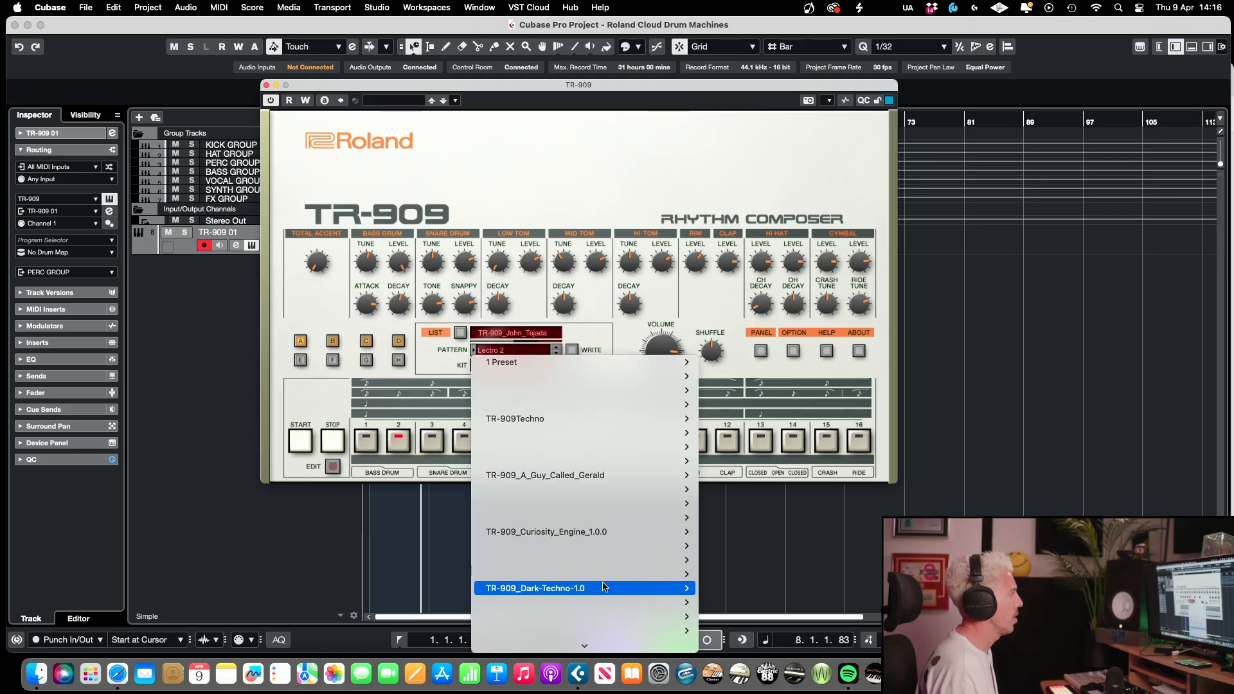
mouse_move(652, 578)
left_click(739, 546)
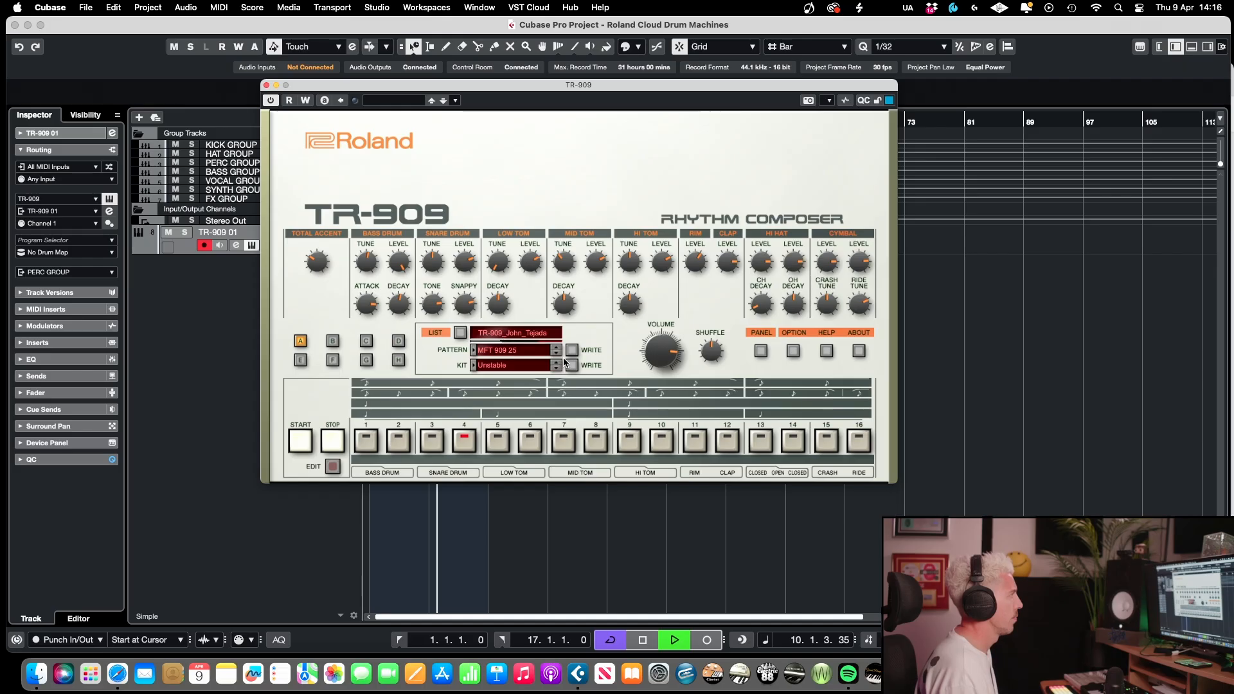
Step: Load pattern 017: PHUTURE 17 from the TR-909_DJ_Pierres_Phuture_Collection bank
left_click(523, 365)
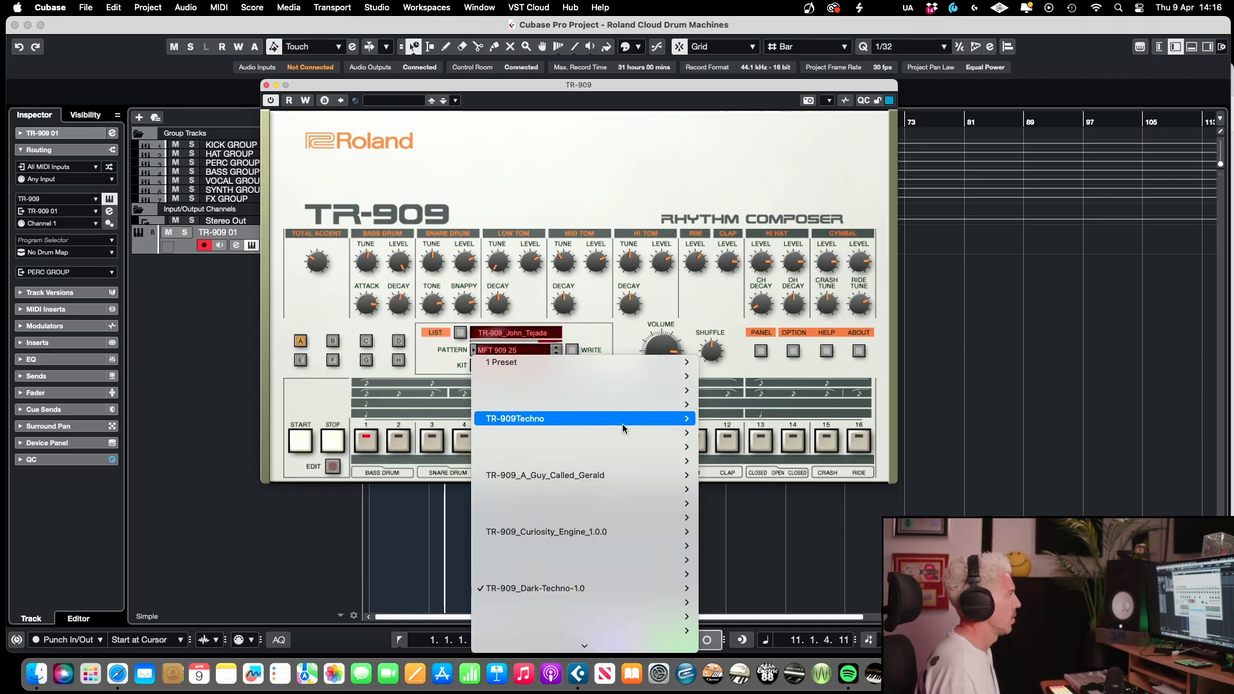
mouse_move(623, 504)
mouse_move(636, 588)
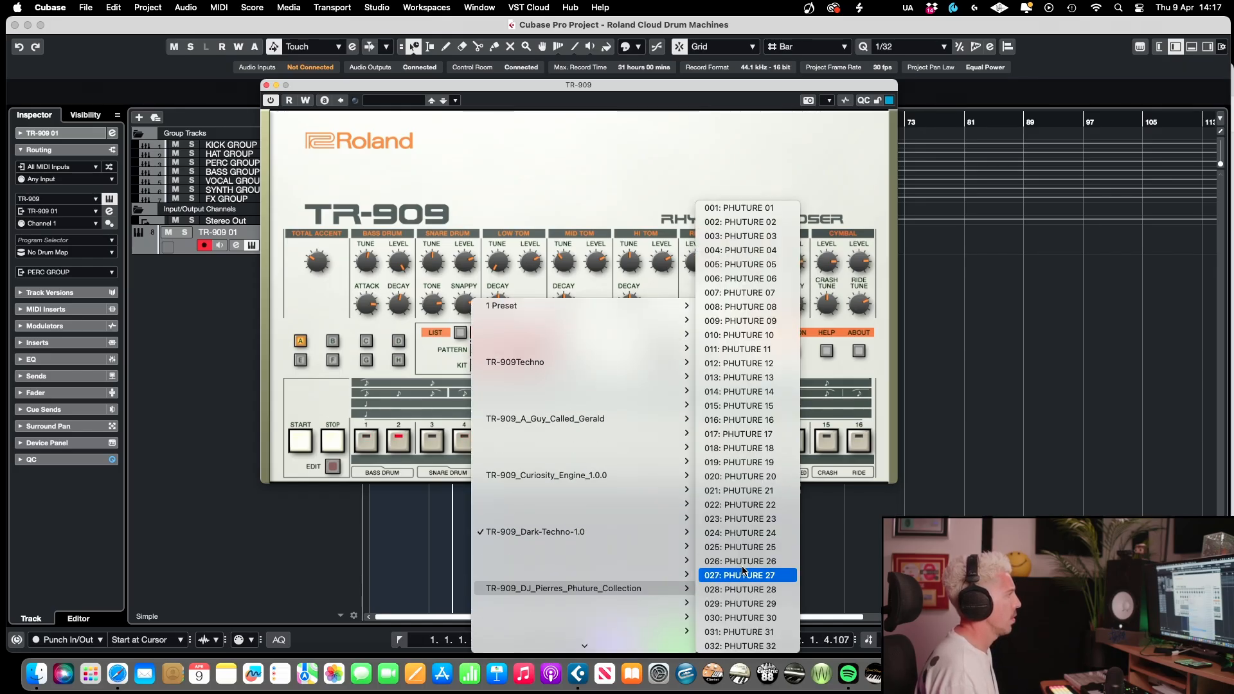
left_click(720, 435)
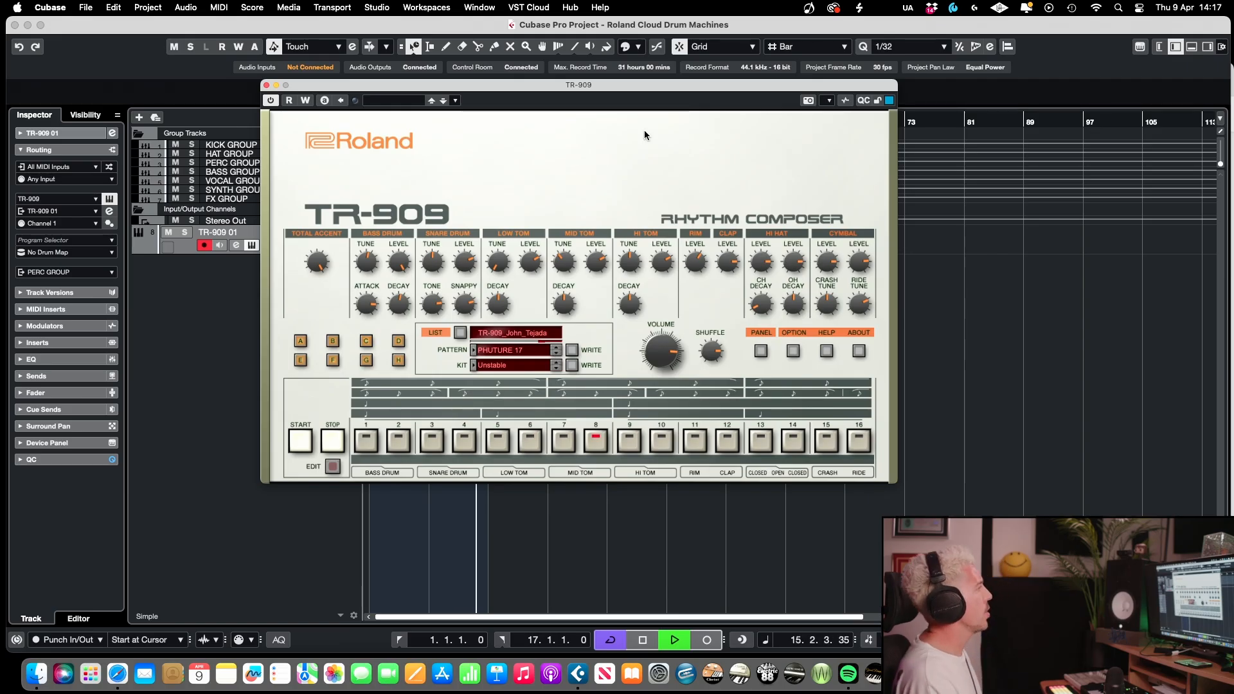
Step: Advance the drum kit from Unstable to Energized while keeping the PHUTURE 17 pattern
left_click(539, 367)
left_click(568, 341)
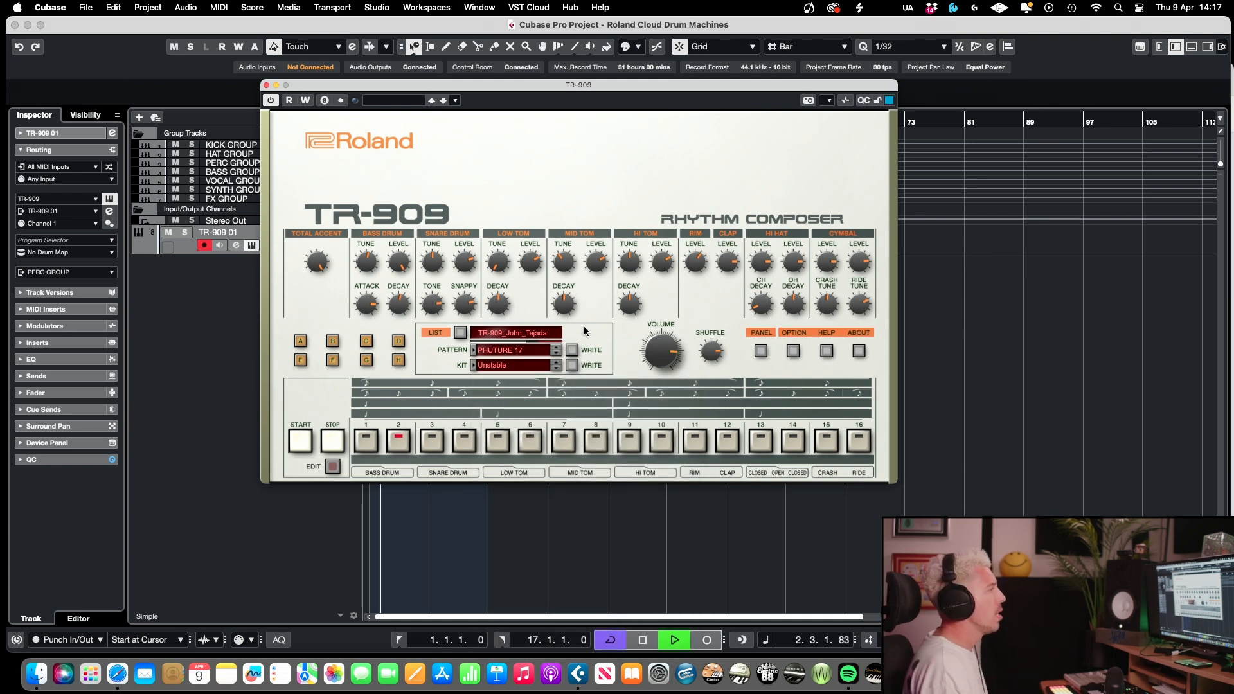
left_click(557, 369)
Step: Load a kit from the TR-909Techno bank and advance through Acid Tracks and Classic Acid to Finger Kit
left_click(534, 367)
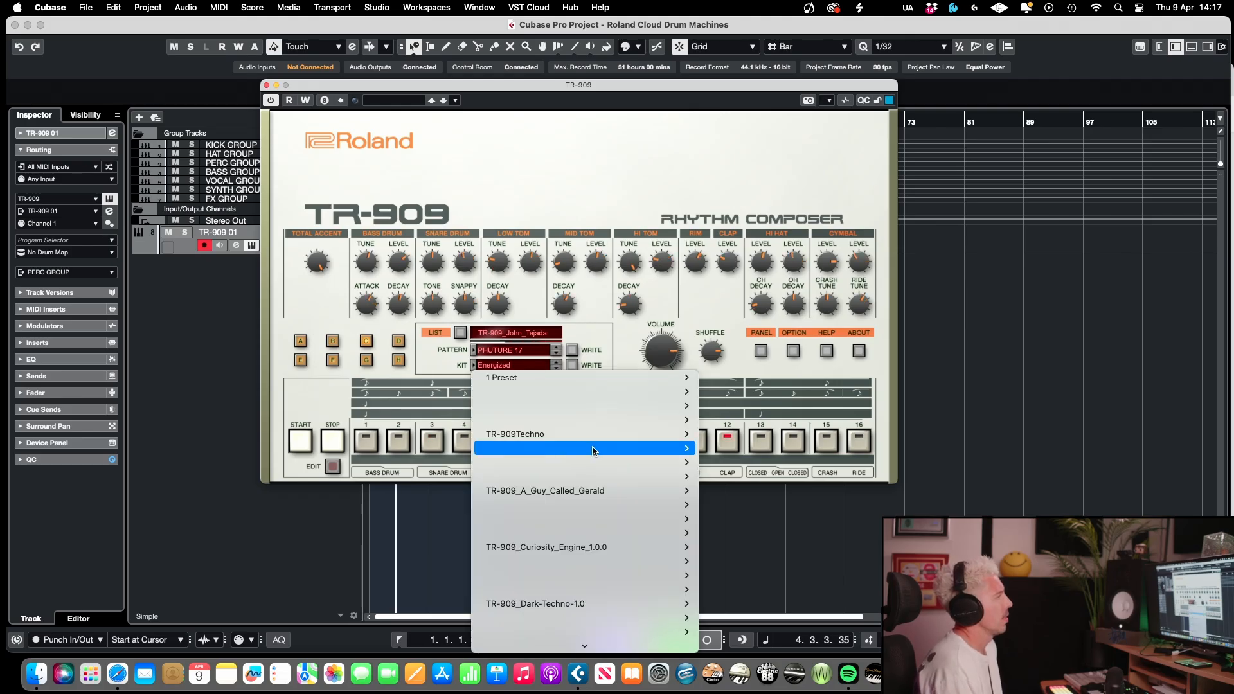
mouse_move(637, 432)
left_click(739, 379)
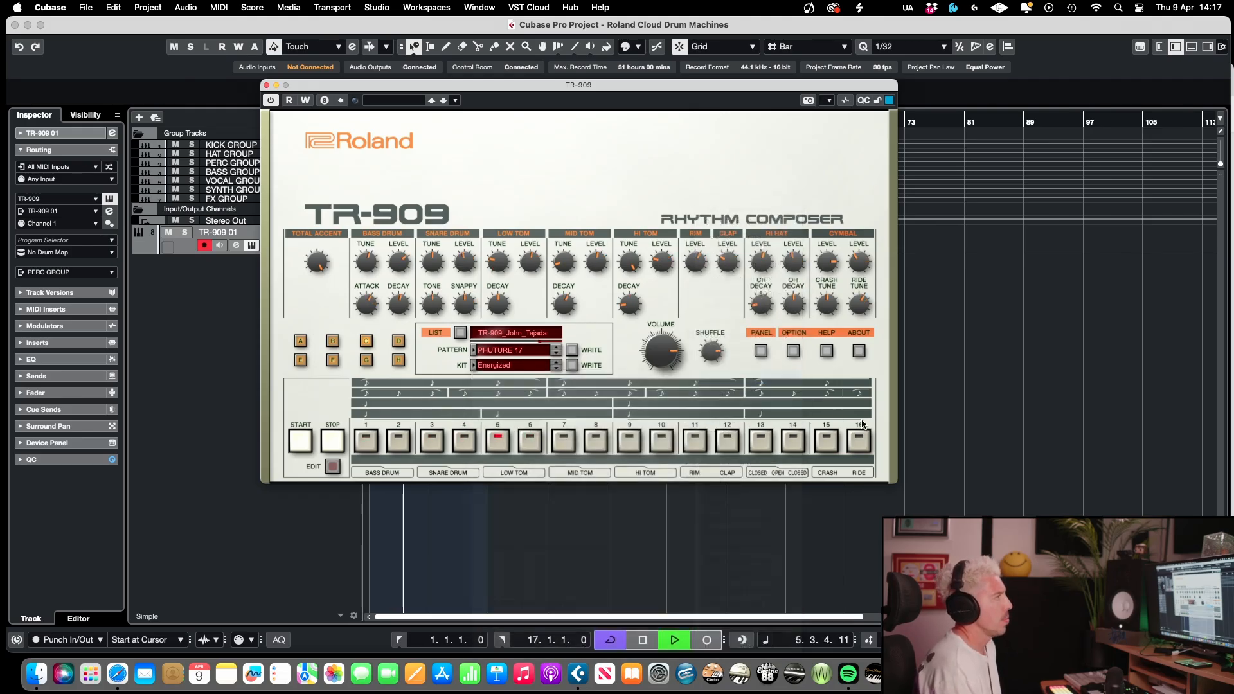
left_click(557, 367)
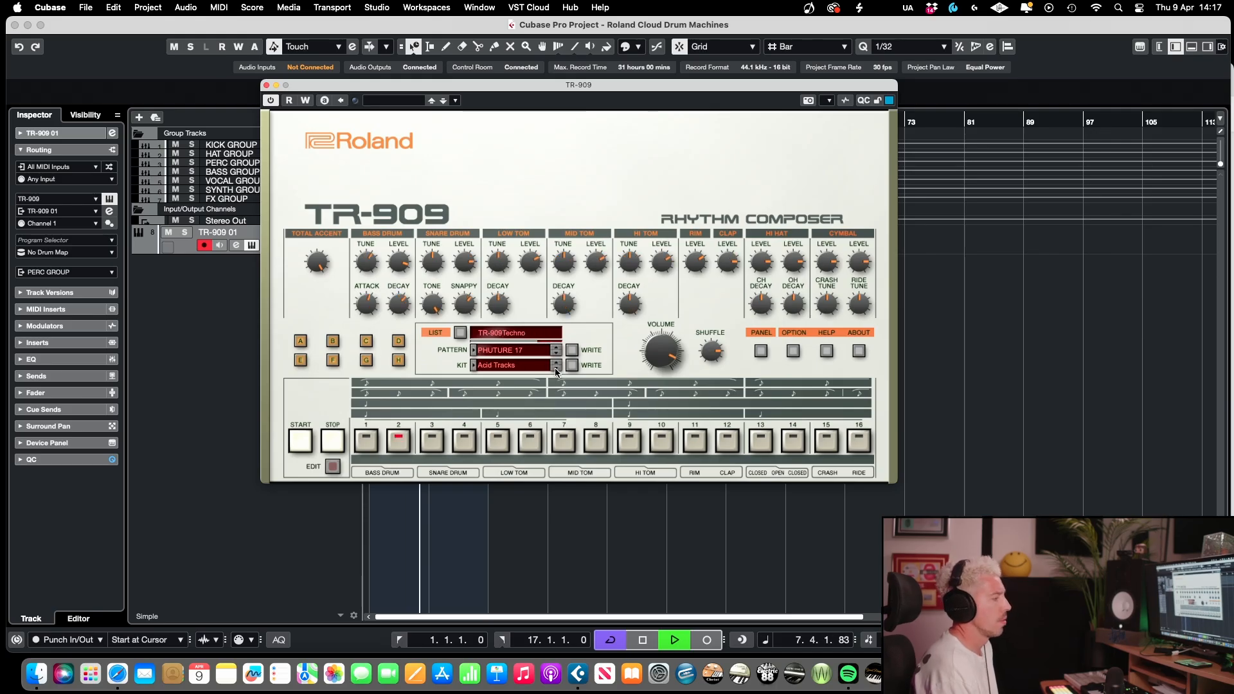
left_click(554, 368)
left_click(554, 368)
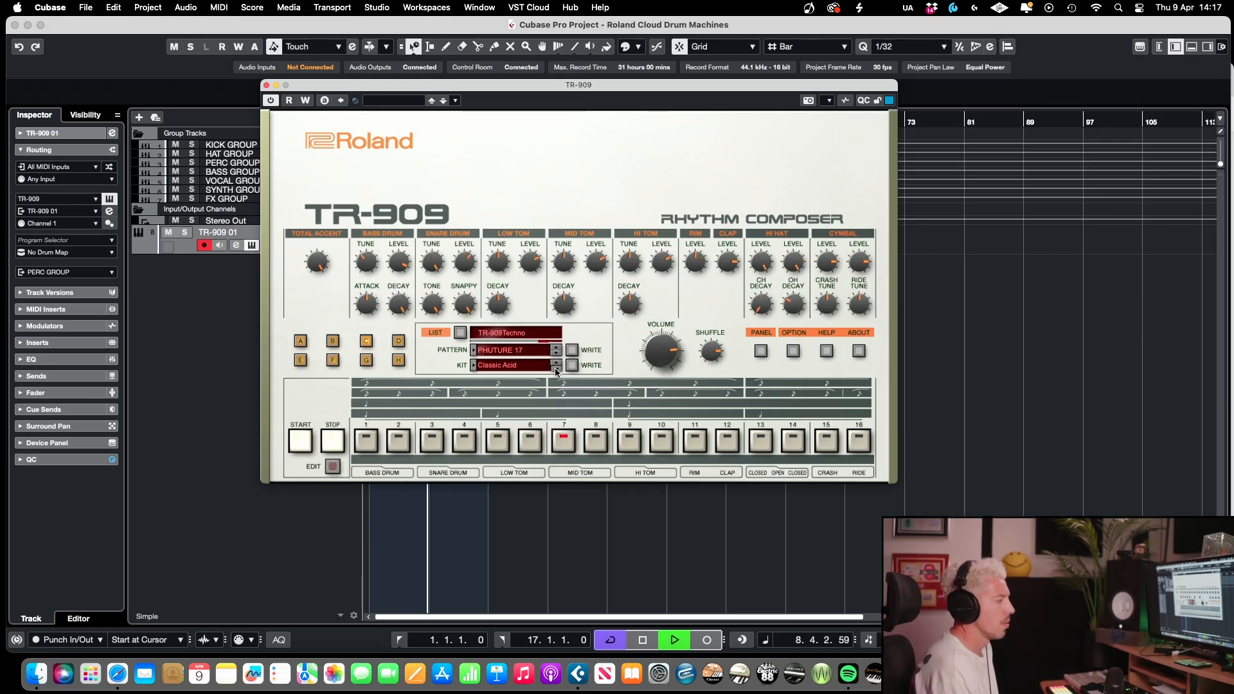
Step: Try the next PHUTURE patterns, load 004: Loopy from the TR-909_John_Tejada bank and advance to Typewriter
left_click(554, 353)
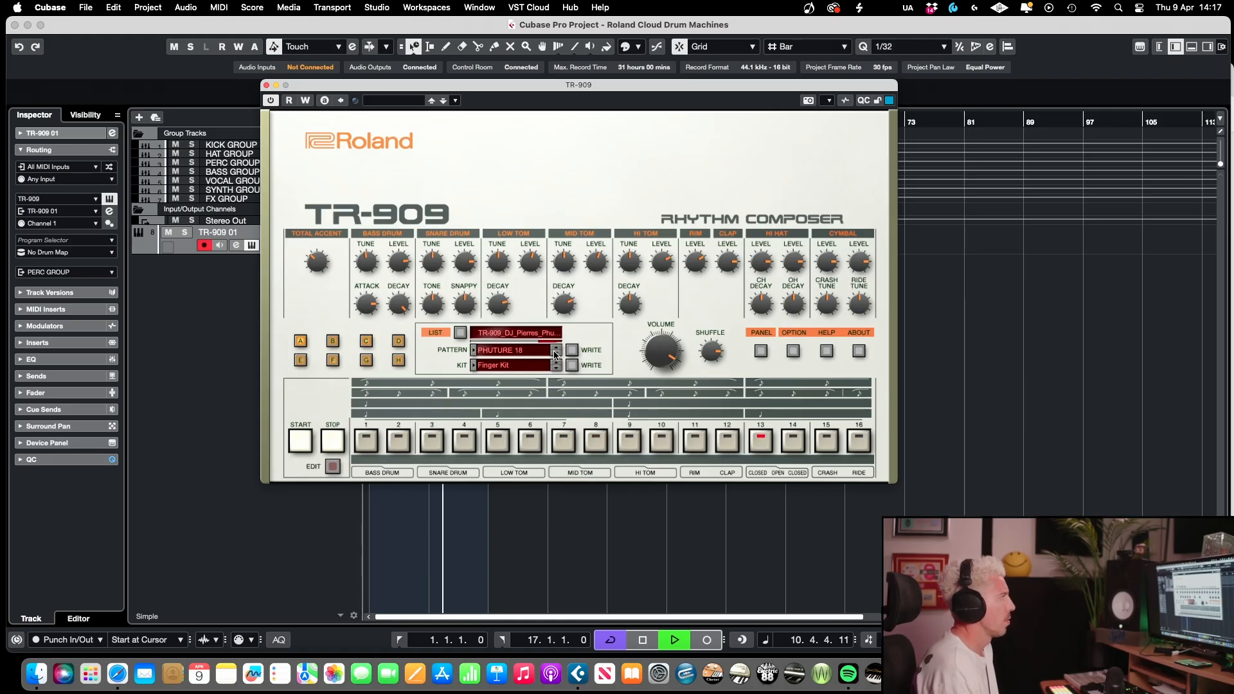
left_click(520, 352)
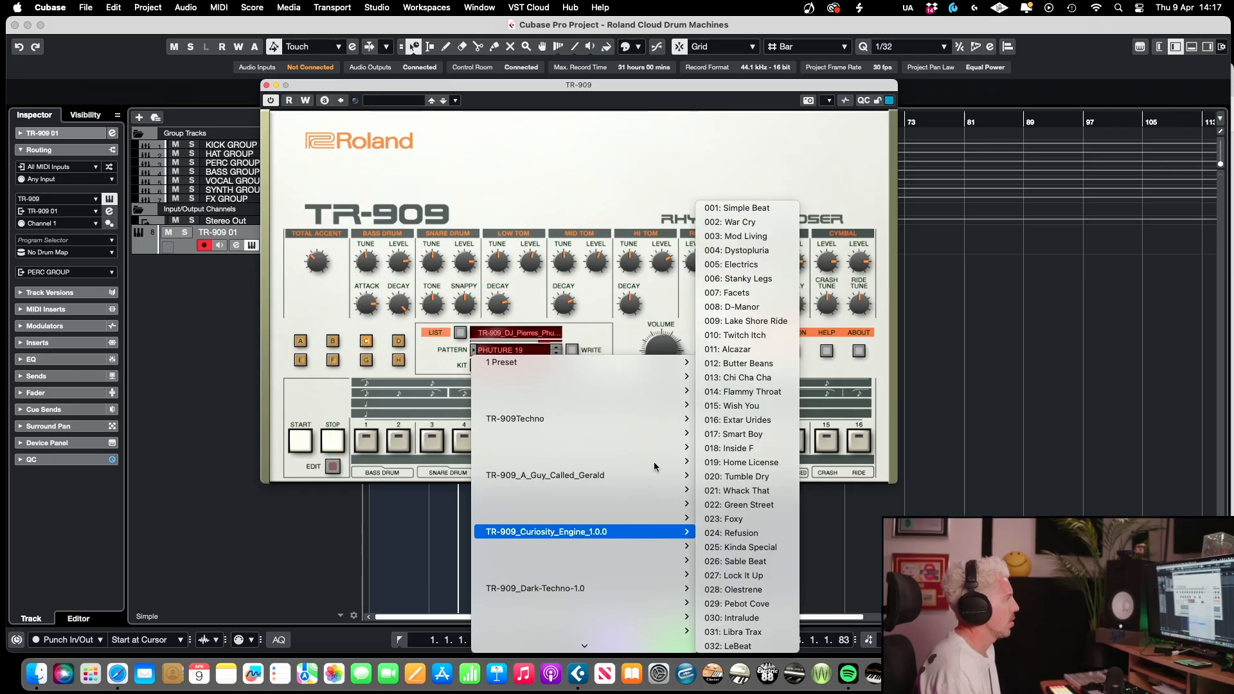
mouse_move(638, 492)
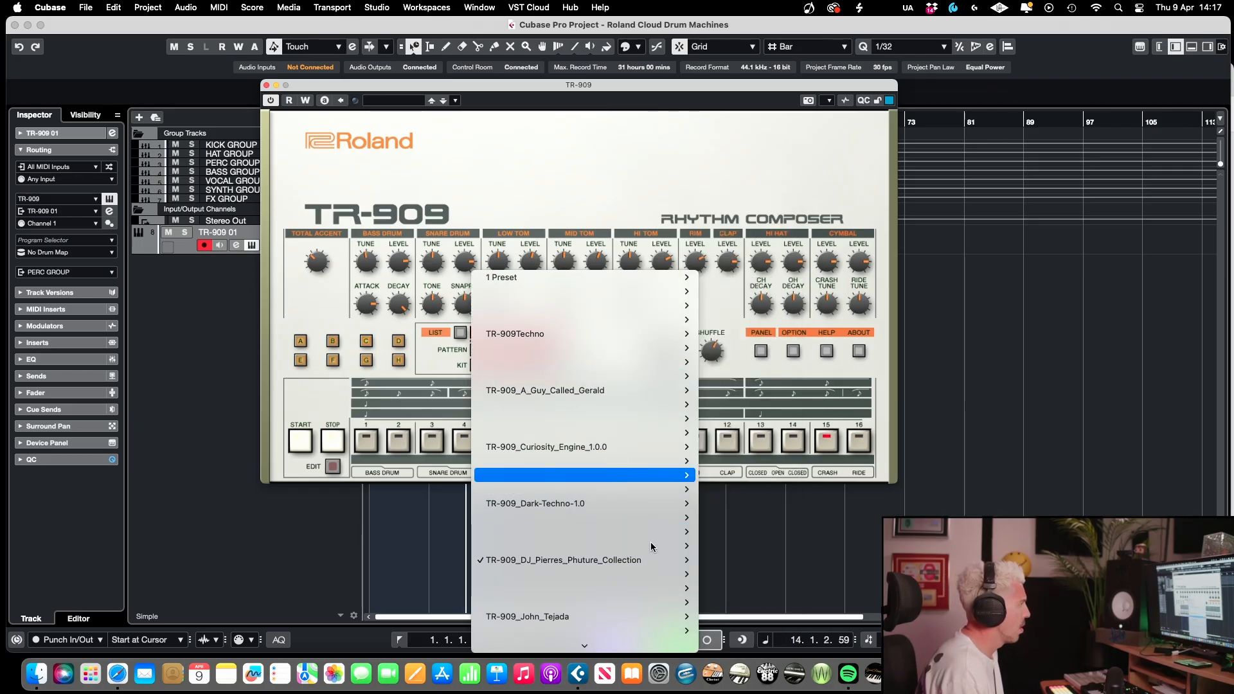
mouse_move(643, 616)
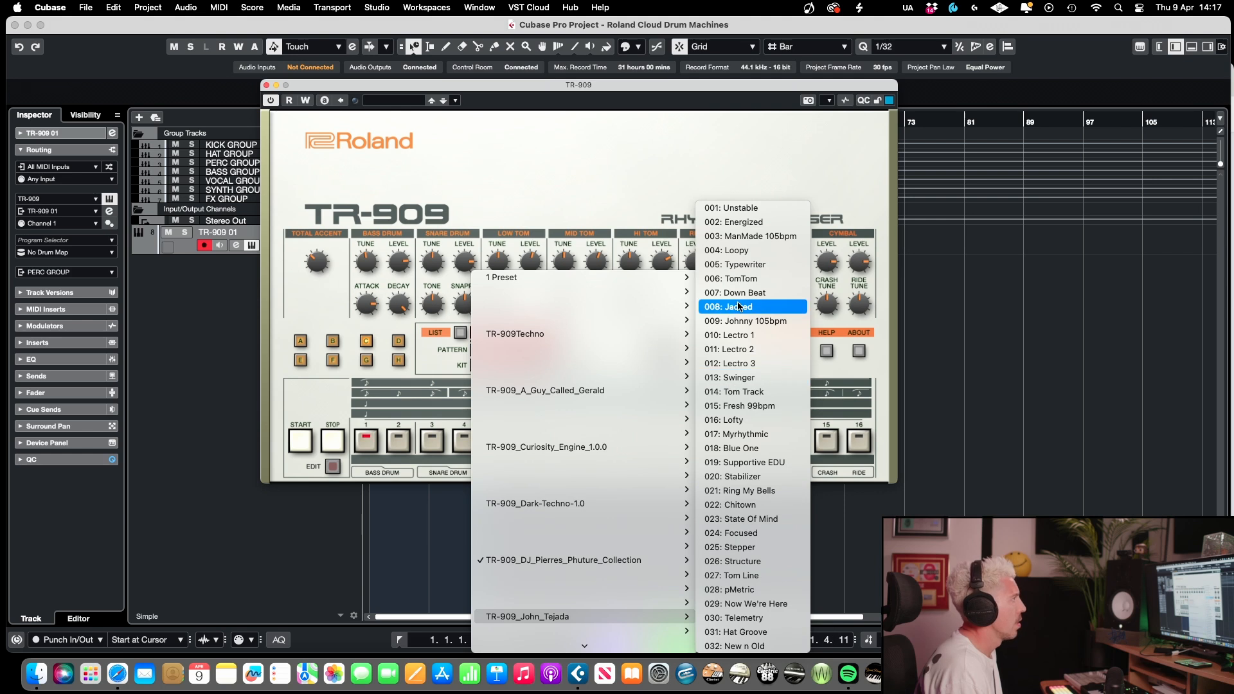
left_click(752, 251)
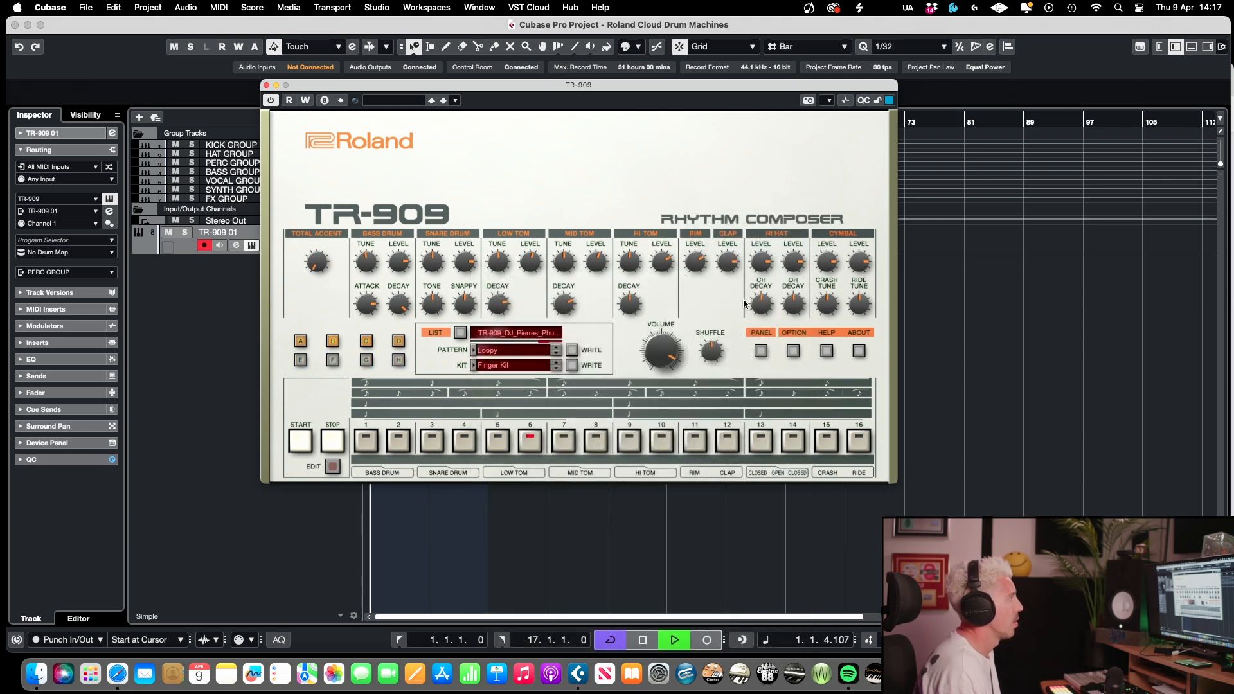
left_click(557, 355)
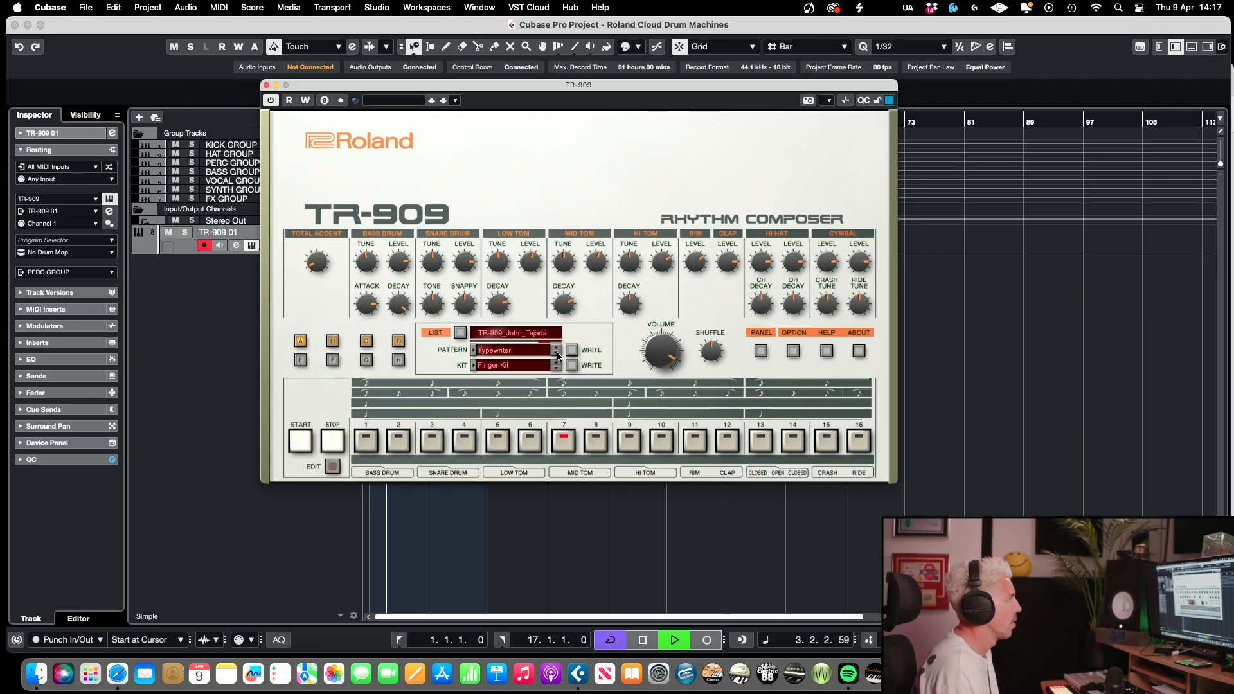
Step: Advance the TR-909_John_Tejada pattern to TomTom and audition it with the Finger Kit
left_click(557, 354)
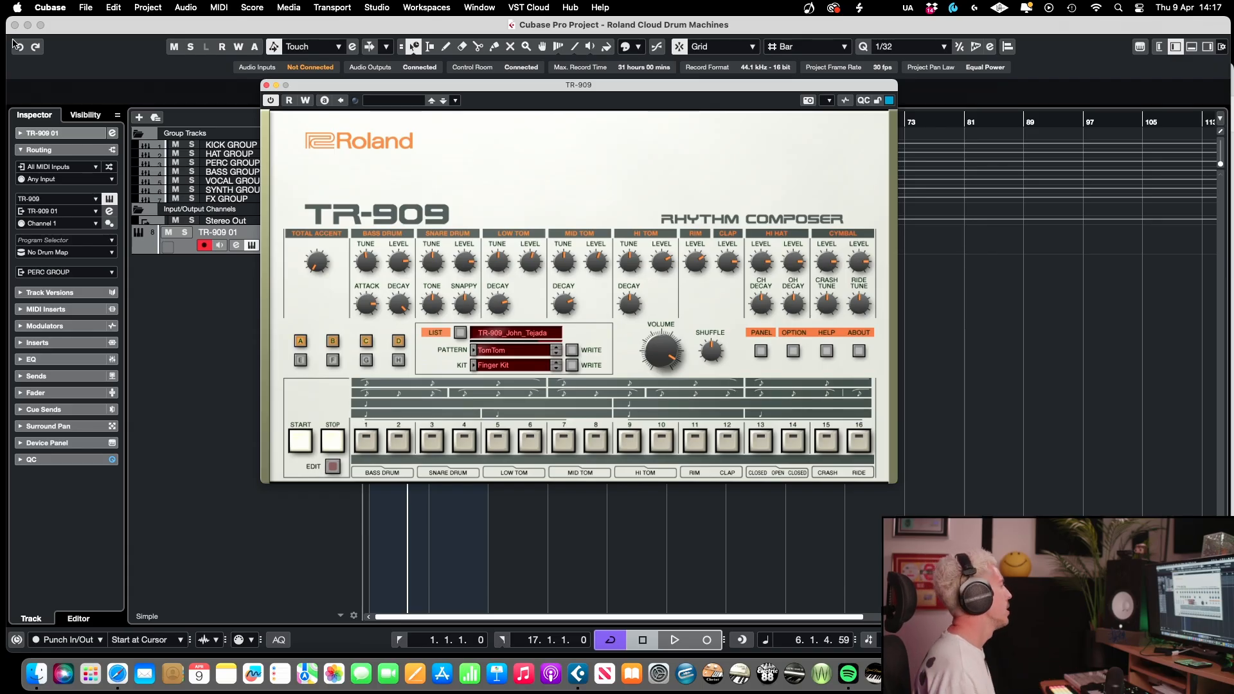
key("space")
left_click_drag(588, 89, 606, 62)
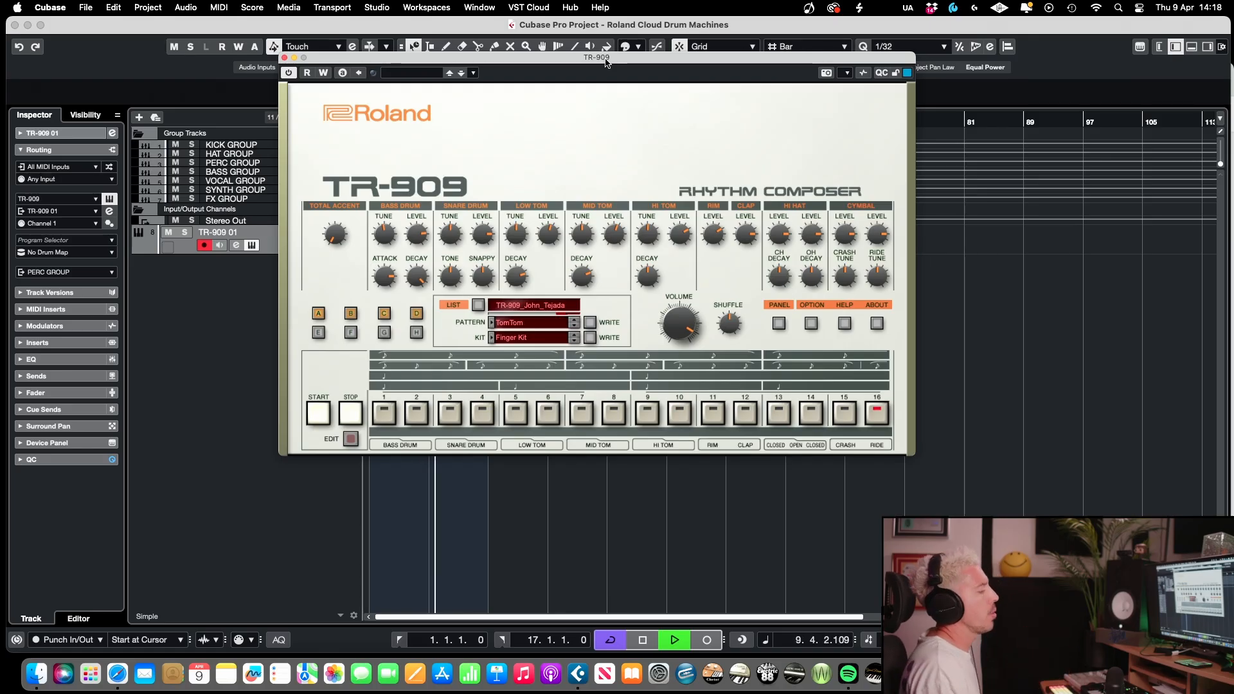
key("space")
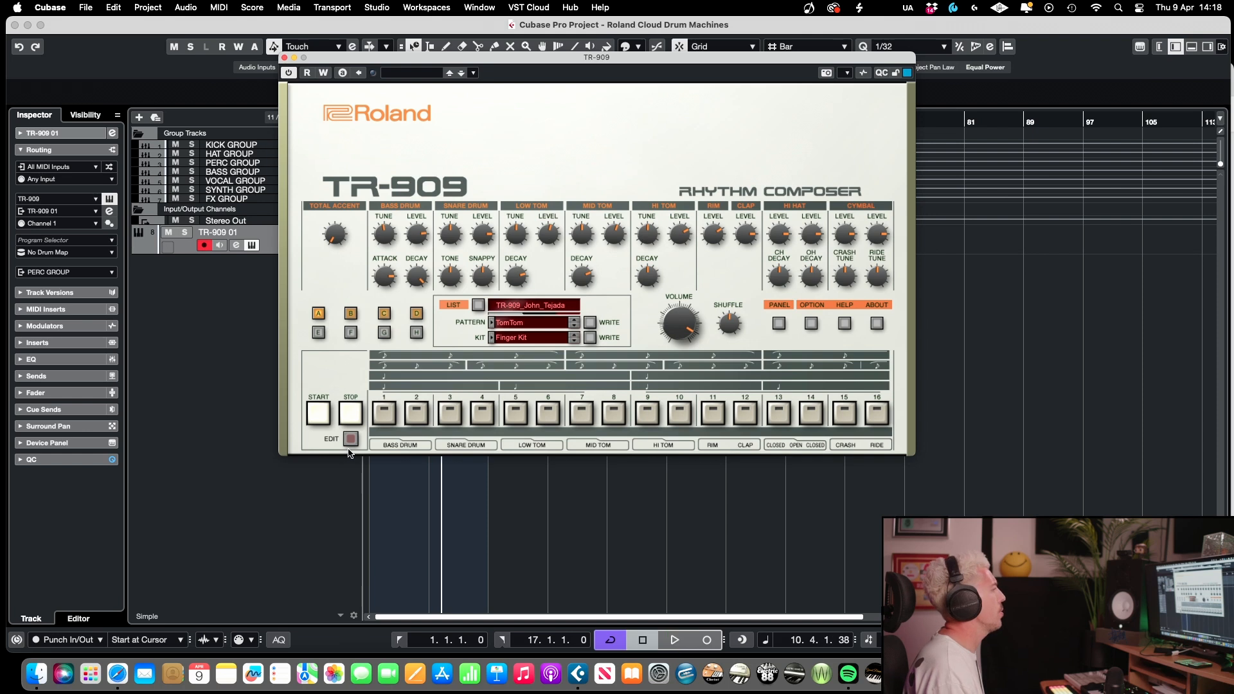
Step: Open the TR-909's step edit view and play the TomTom pattern to follow its steps in the sequencer grid
left_click(350, 441)
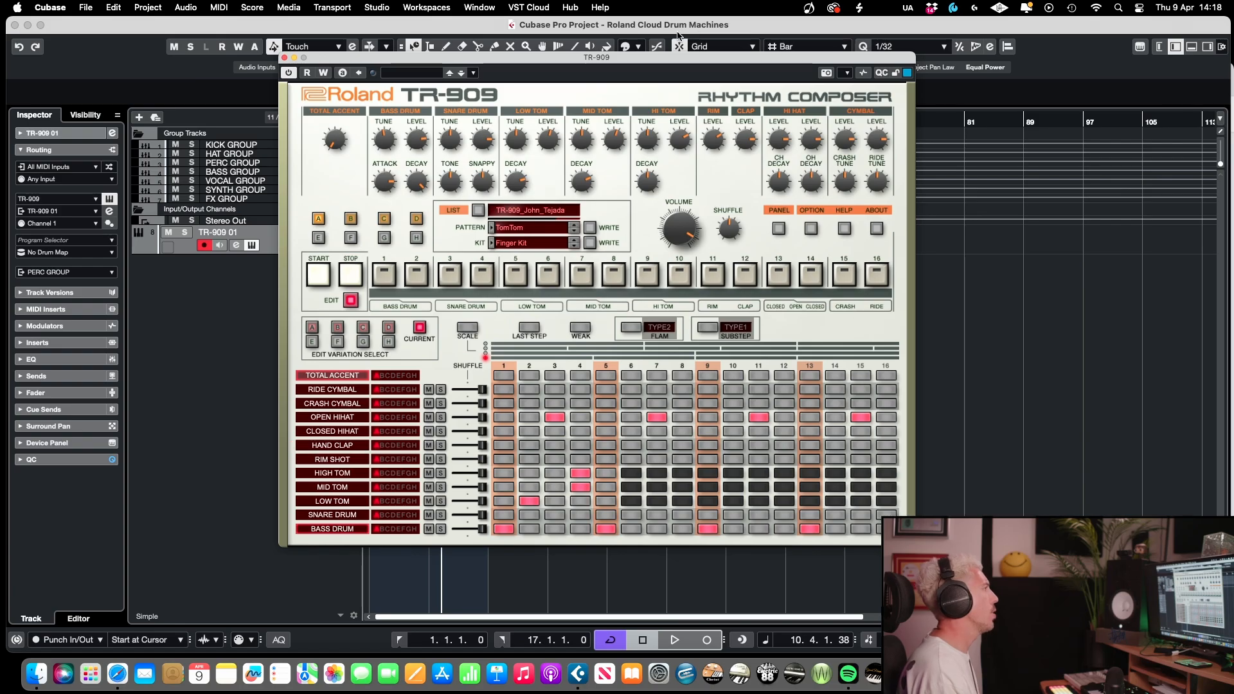
left_click_drag(678, 60, 712, 62)
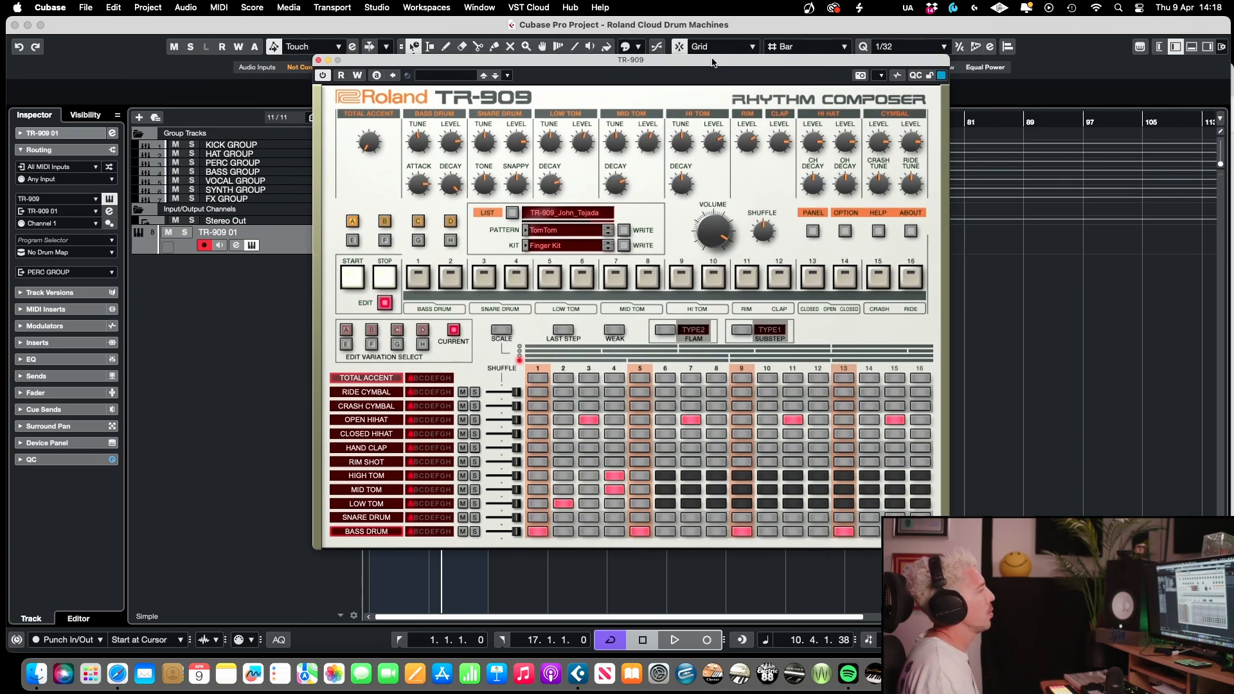
key("space")
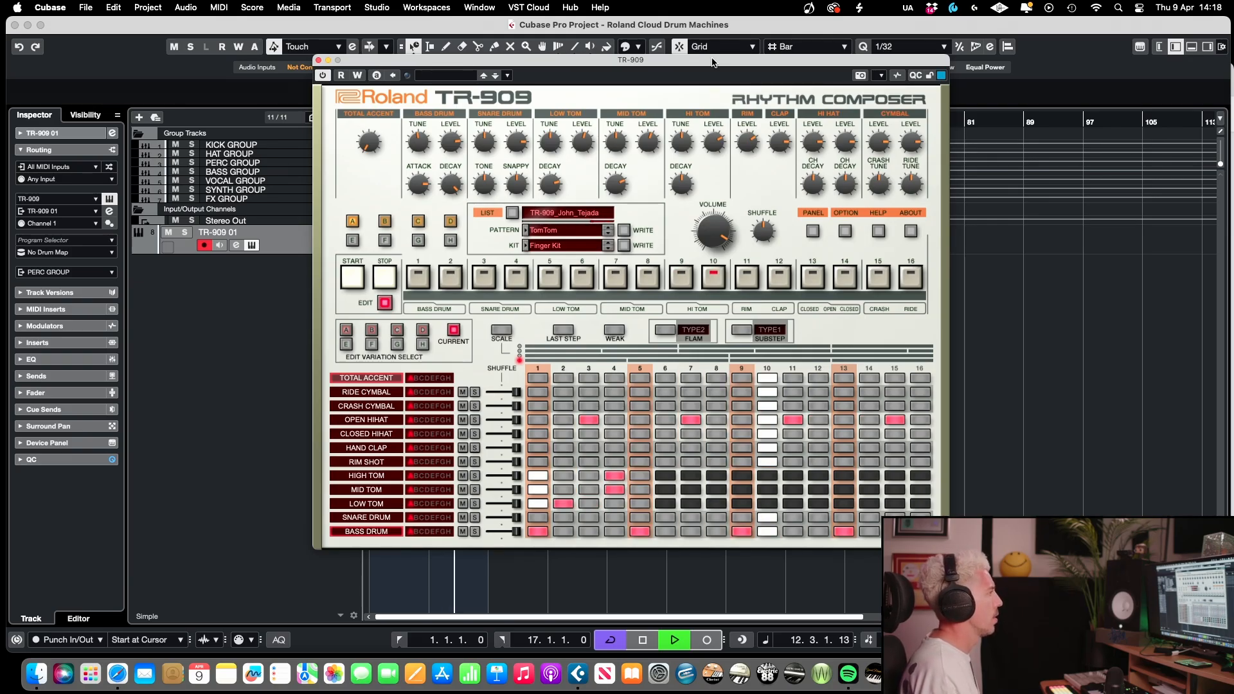
key("space")
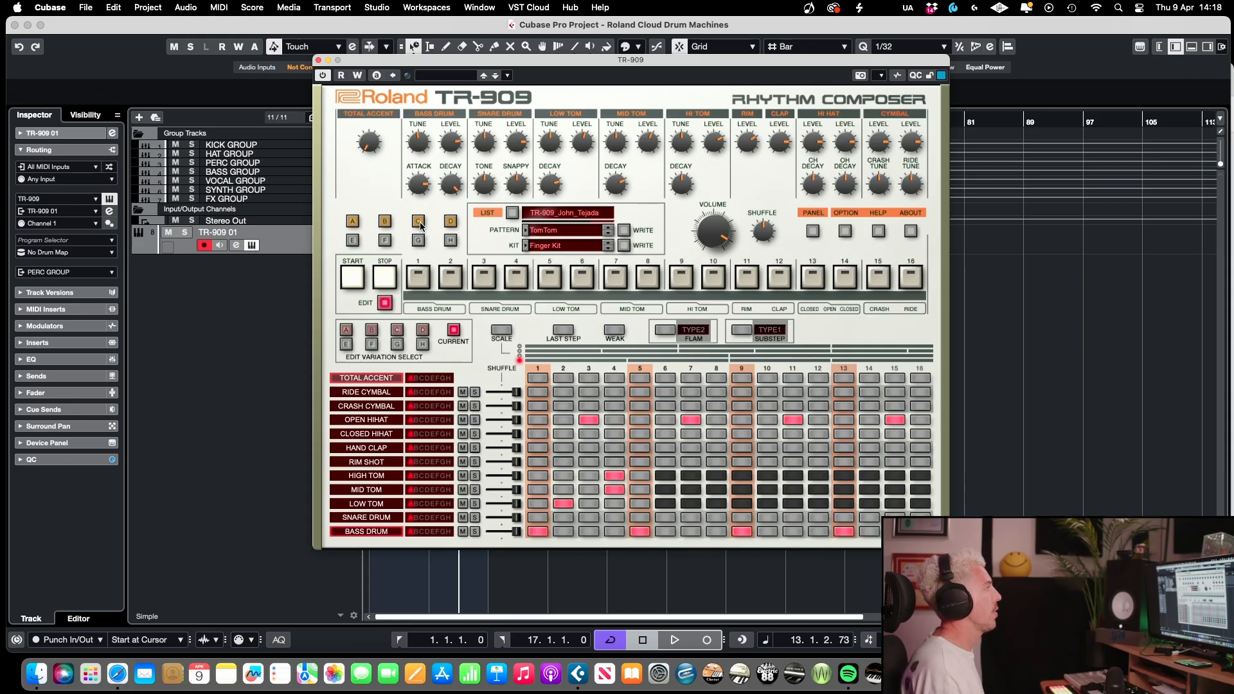
key("space")
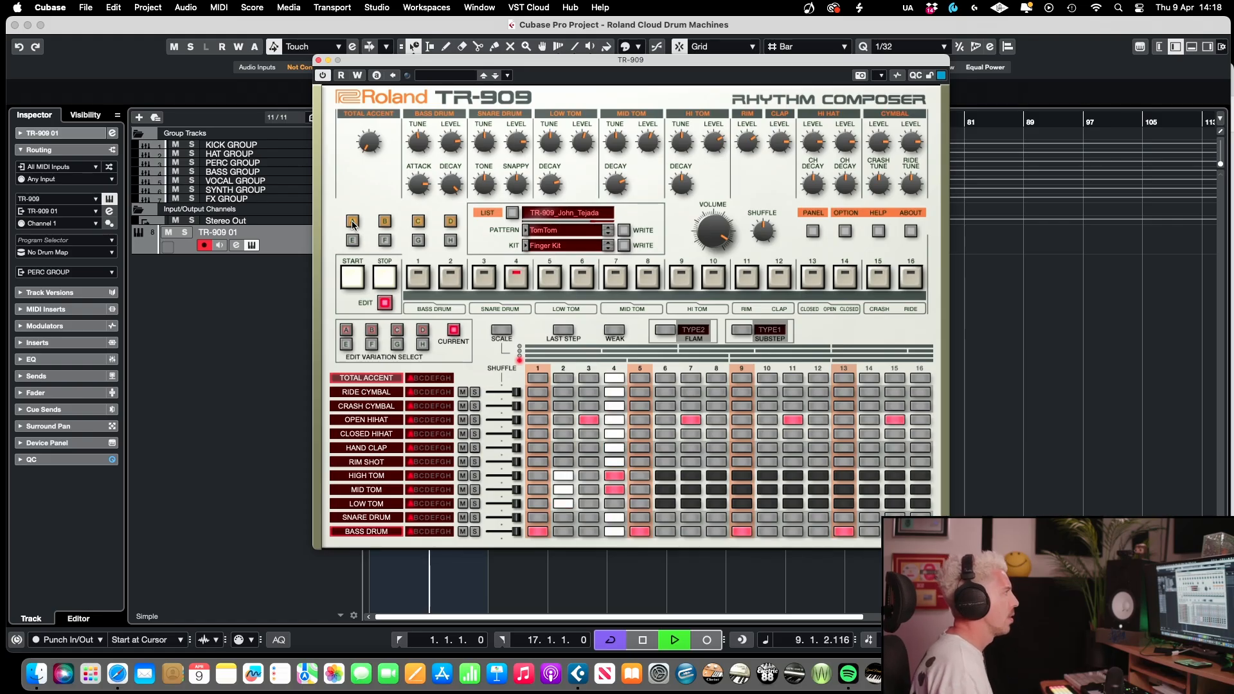
key("space")
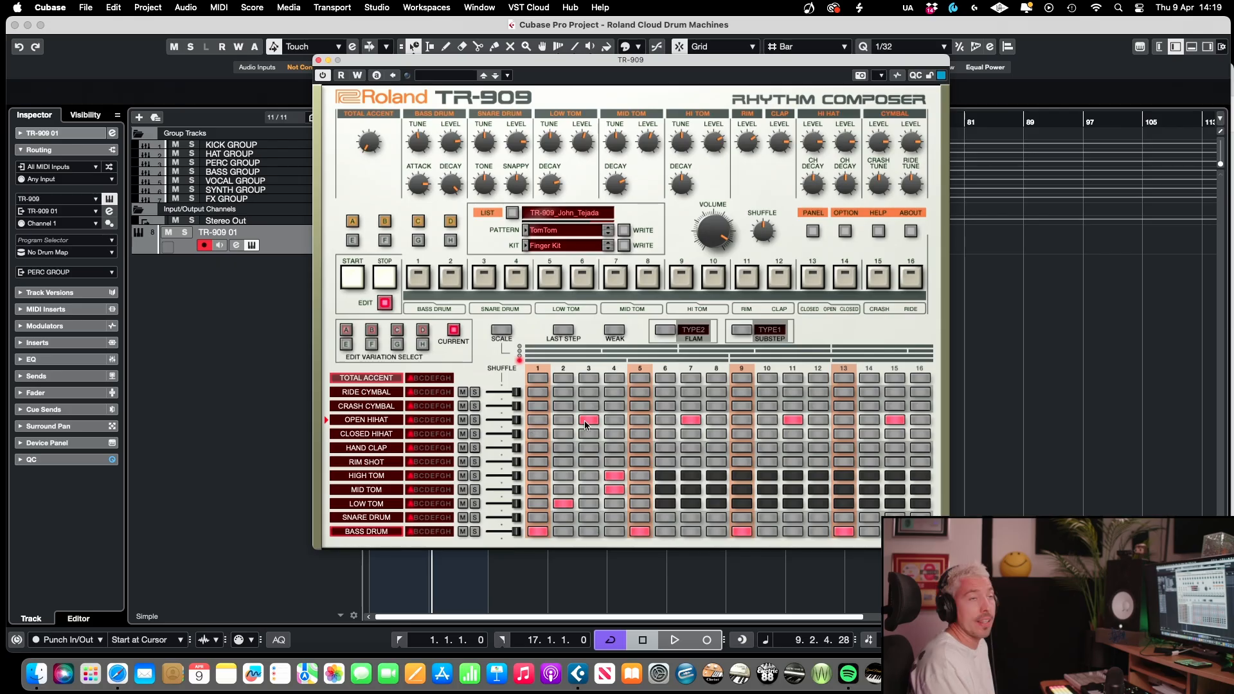
Step: Add hand claps on steps 7, 11 and 14 of the TomTom pattern during playback
key("space")
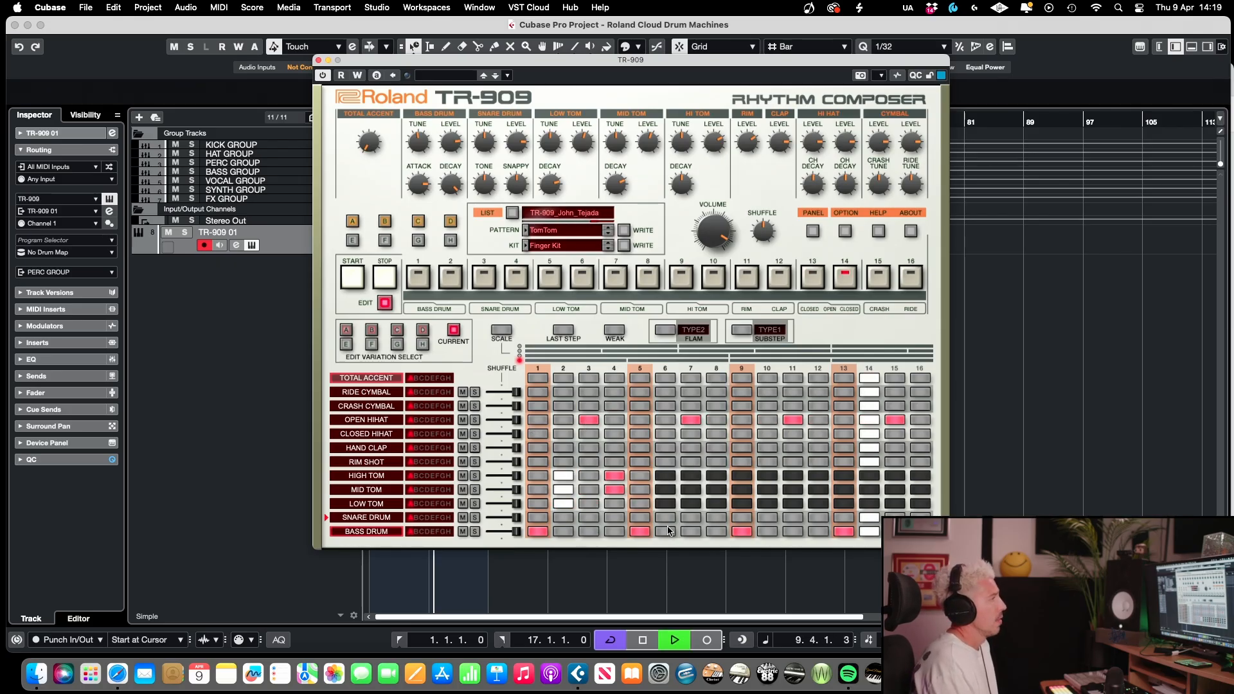
left_click(691, 448)
left_click(795, 448)
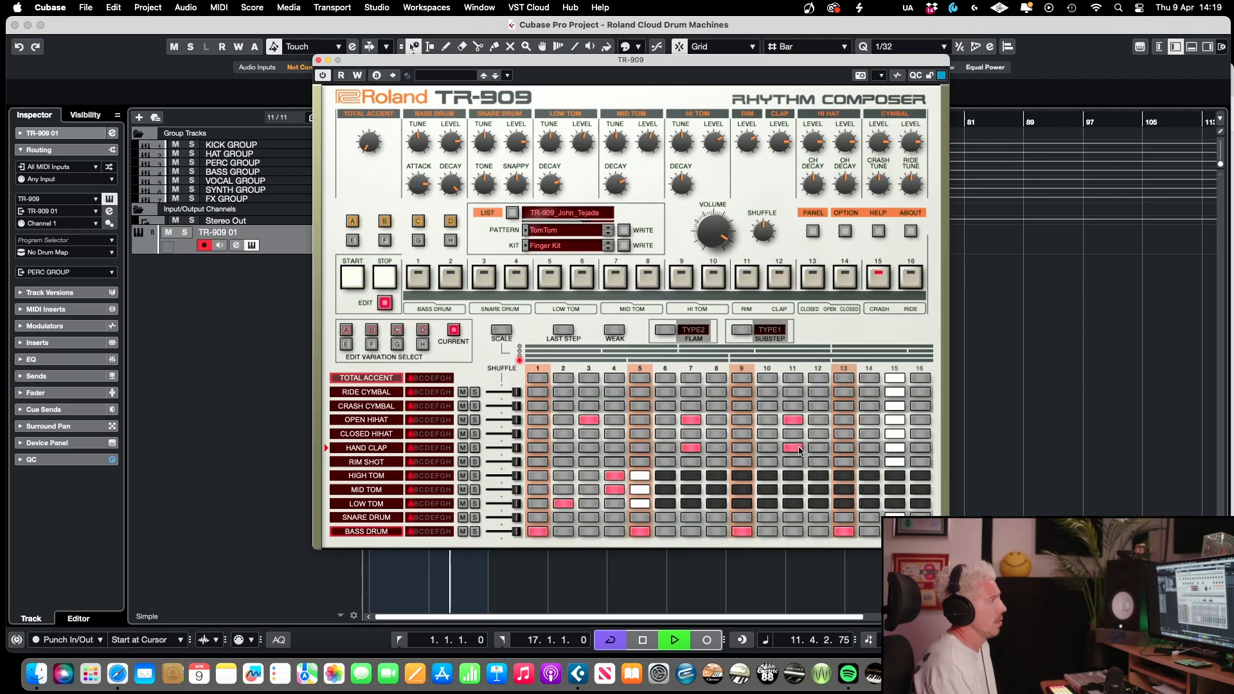
left_click(869, 448)
left_click(895, 420)
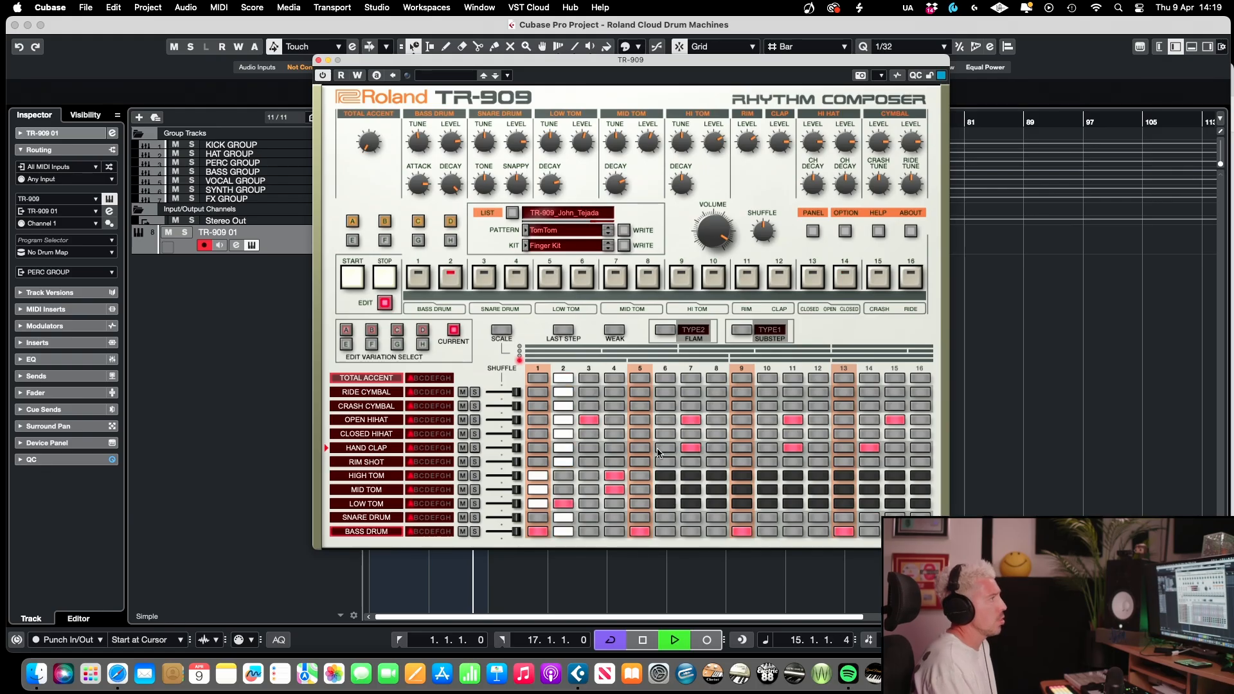
key("space")
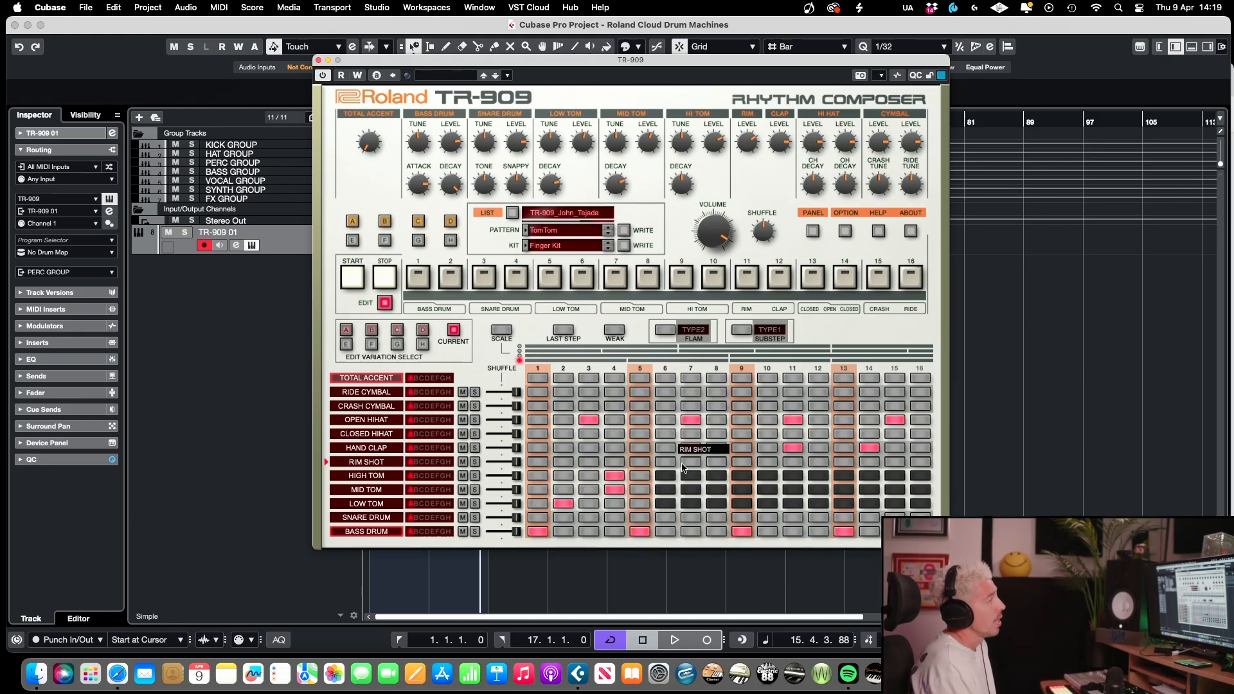
Step: Export variation A of the pattern as a MIDI part at bar 1 of the TR-909 01 track
left_click_drag(577, 72, 760, 55)
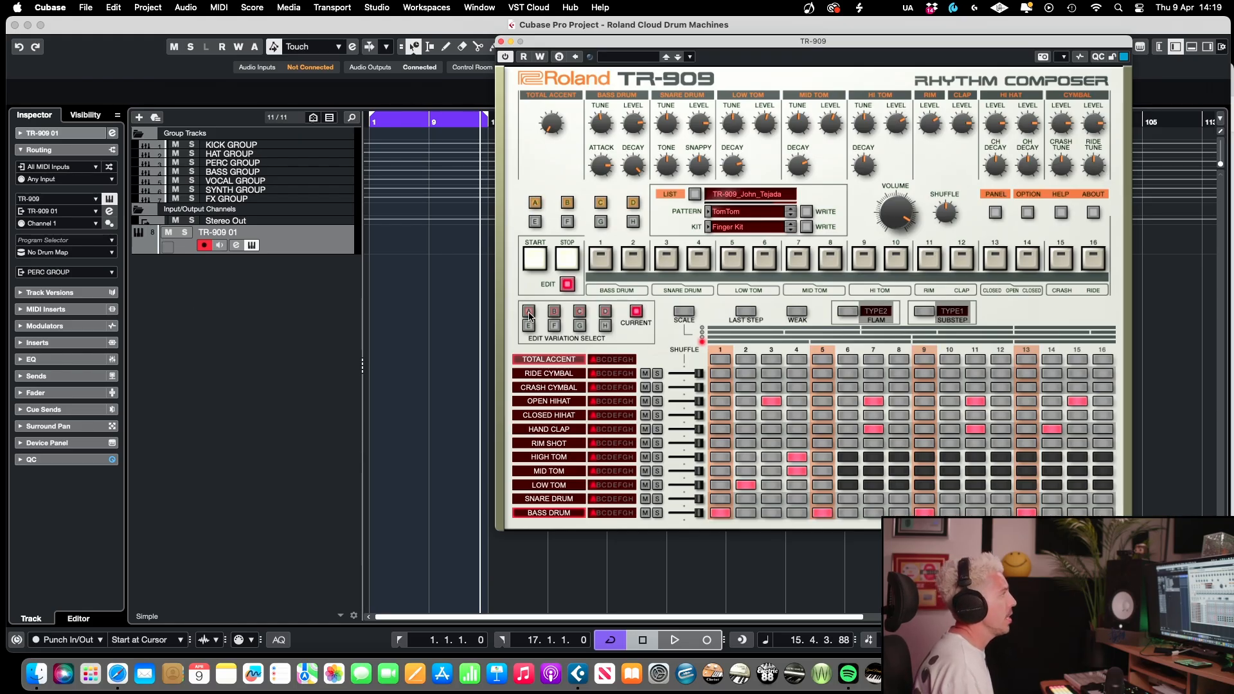
left_click_drag(492, 317, 372, 245)
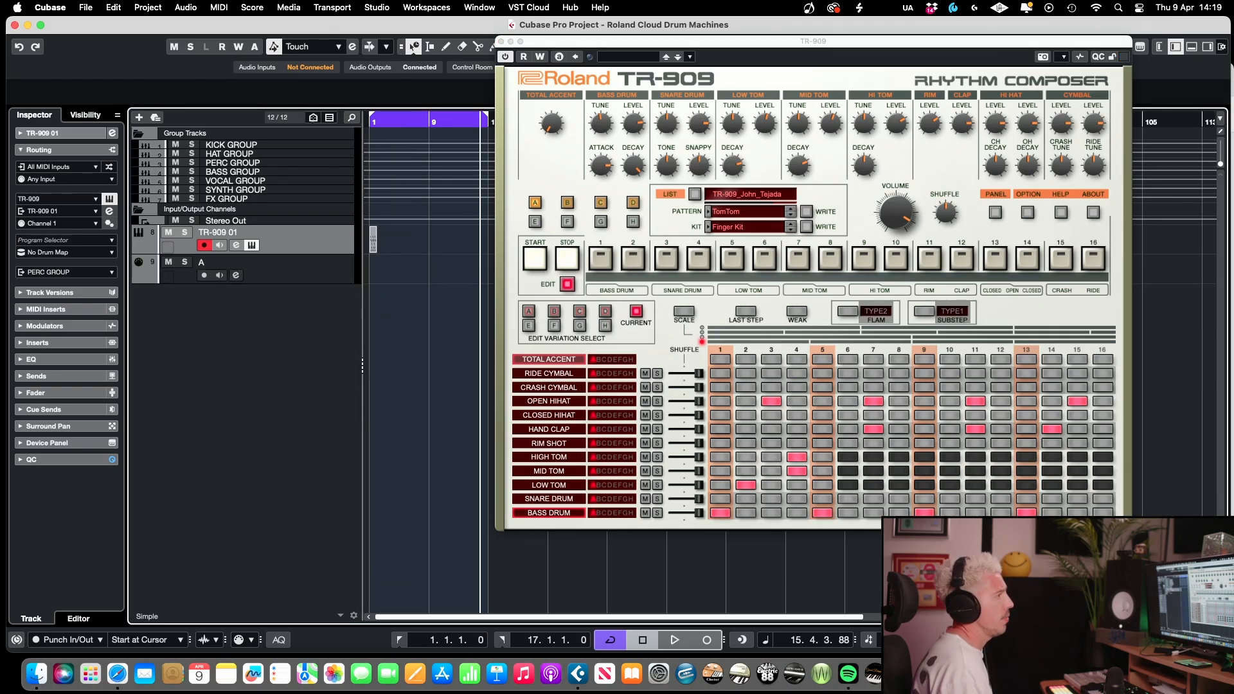
key("h")
key("h")
key("h")
key("h")
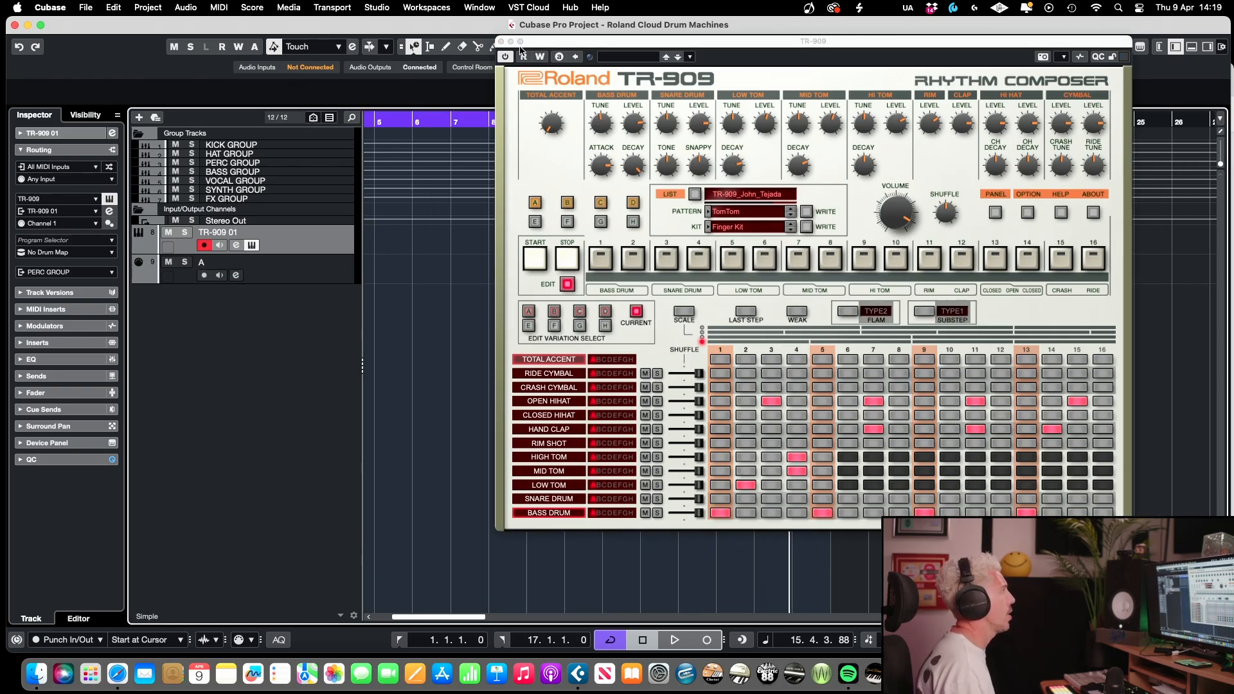
Step: Close the TR-909 window and open the MIDI part at bar 1 in the note editor
left_click(501, 41)
scroll(566, 333, "left", 5)
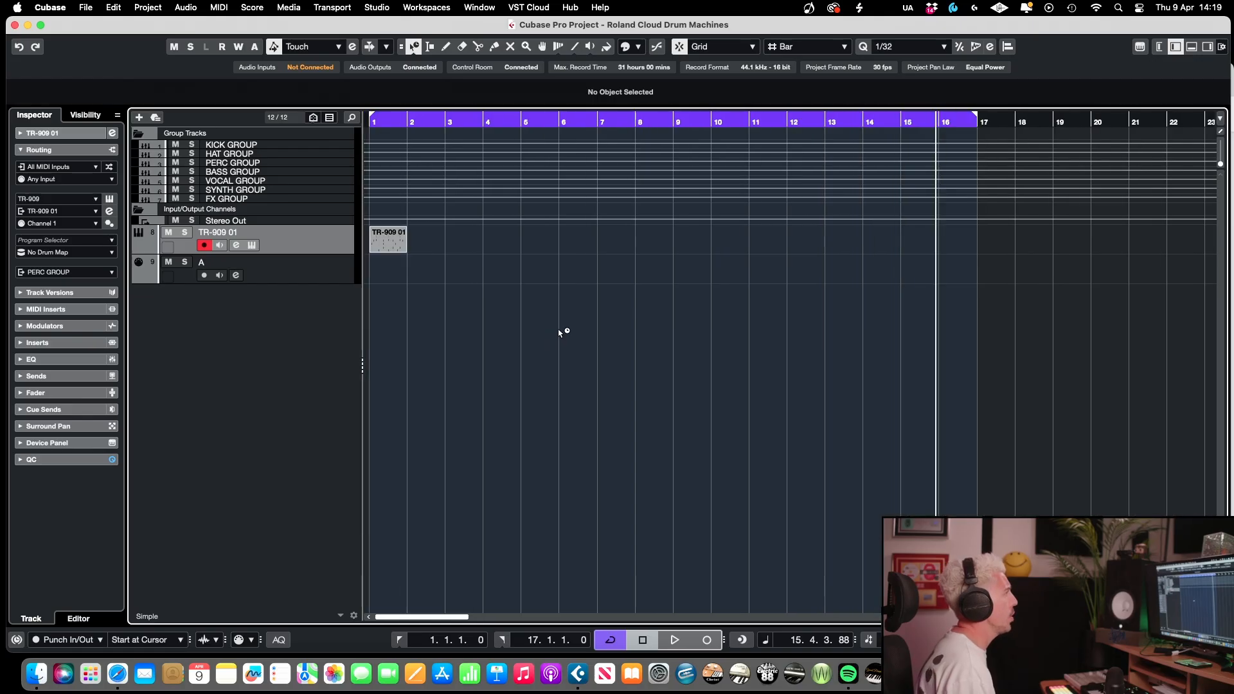
double_click(386, 239)
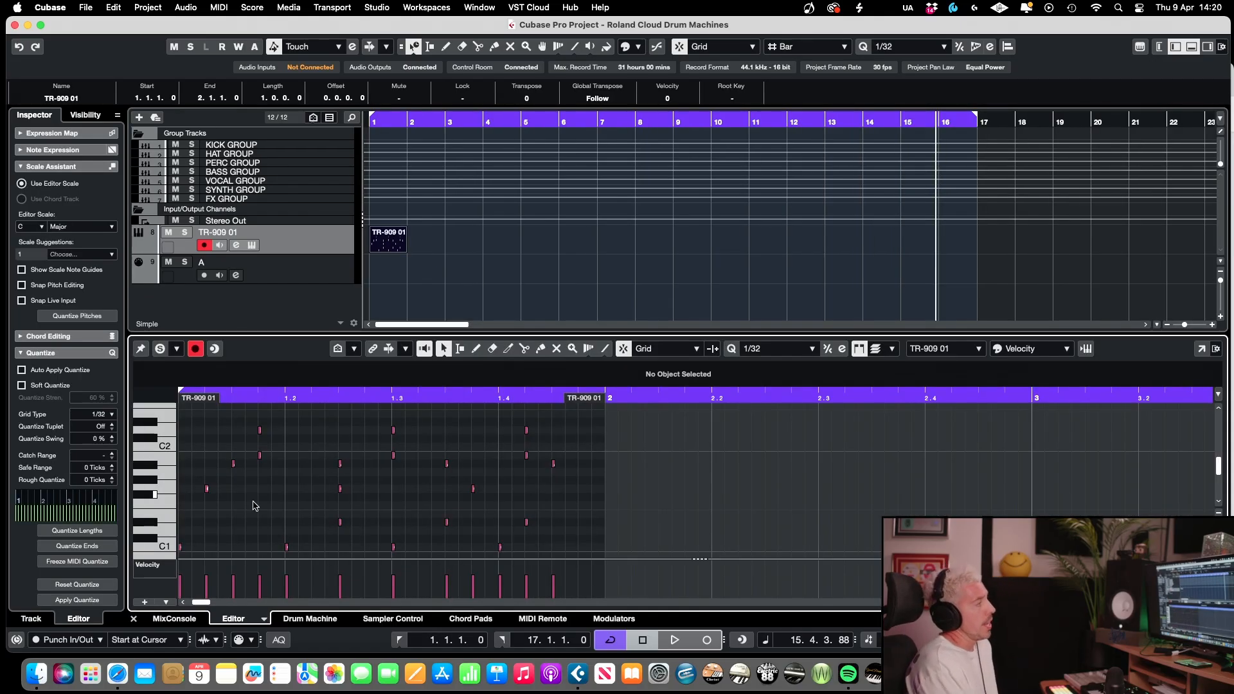
Step: Play from bar 1, shorten the loop to end at bar 5, and close the note editor
left_click(384, 124)
key("space")
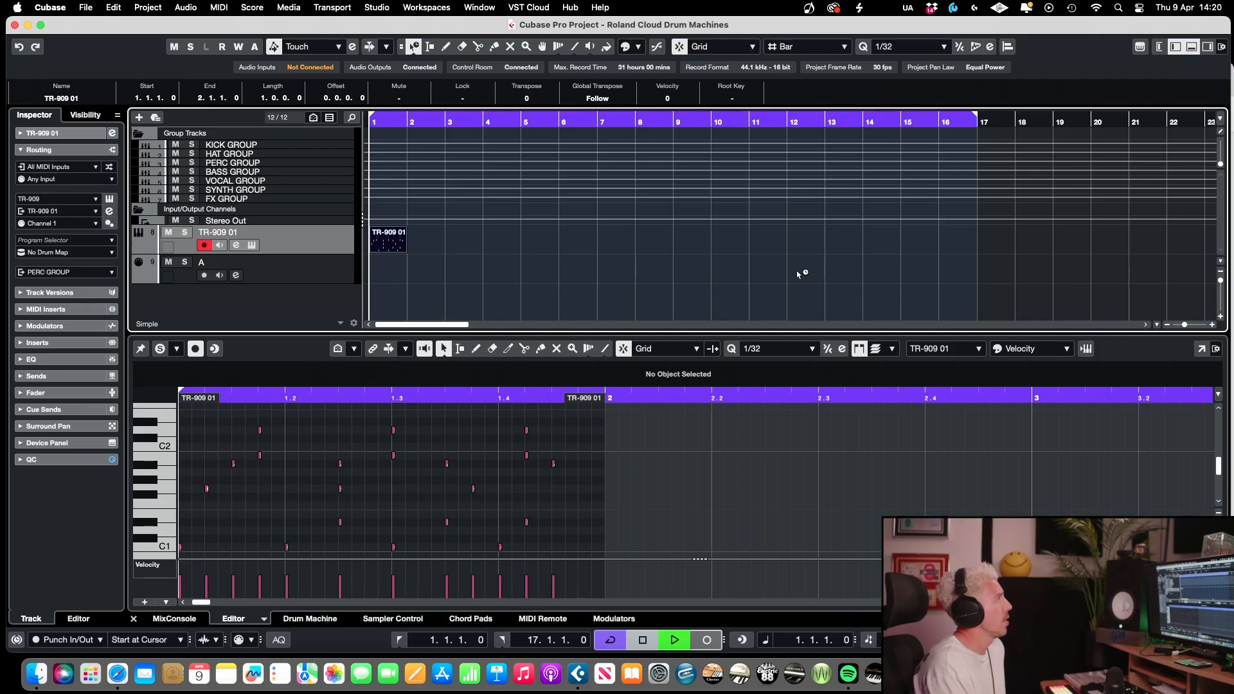
left_click_drag(976, 120, 517, 139)
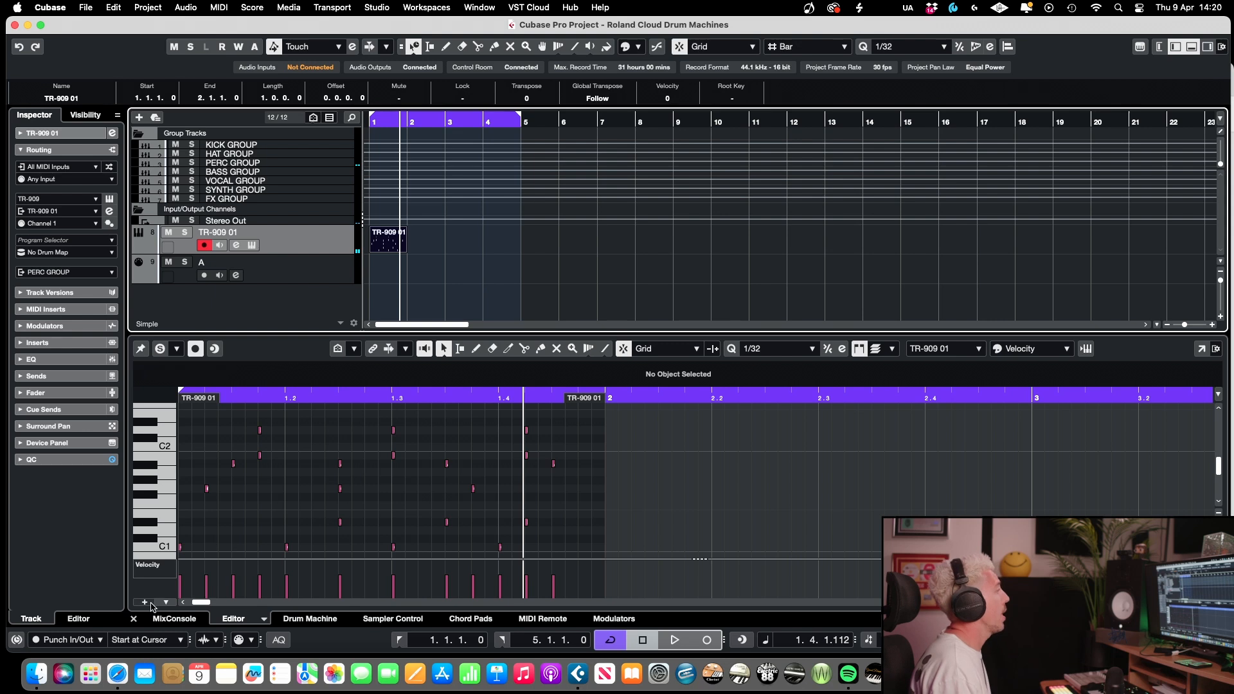
left_click(134, 619)
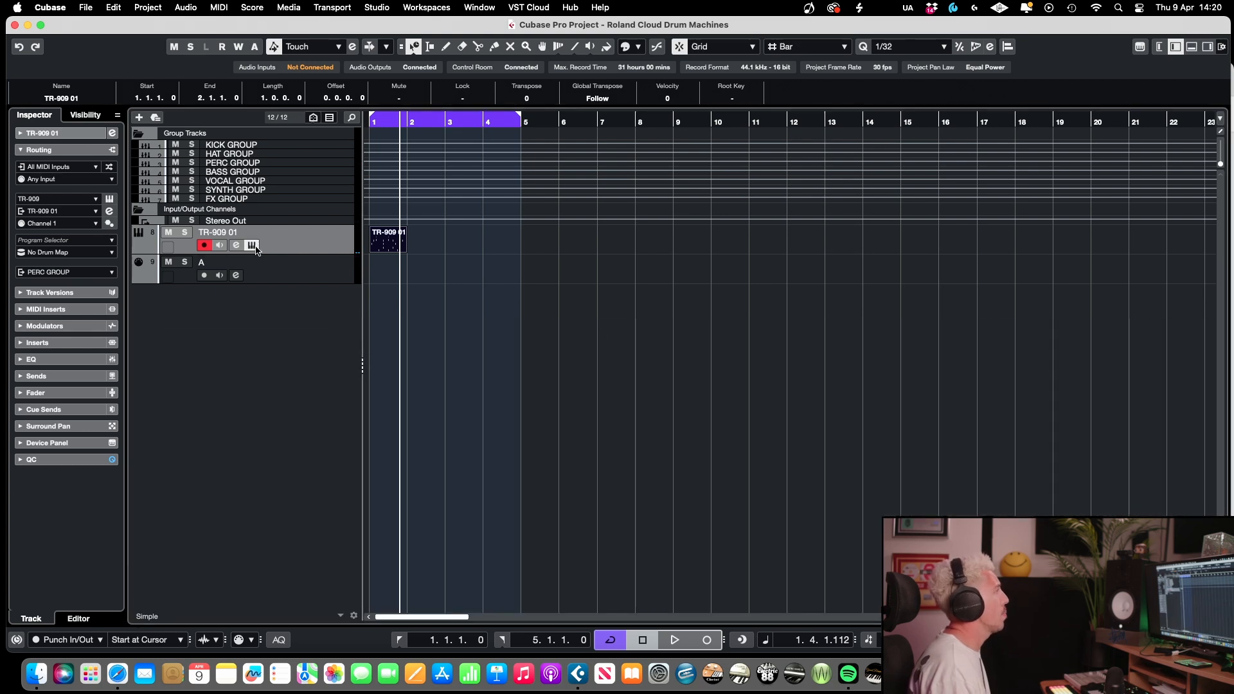
Step: Reopen the TR-909 and switch the pattern to variation C during playback
left_click(251, 245)
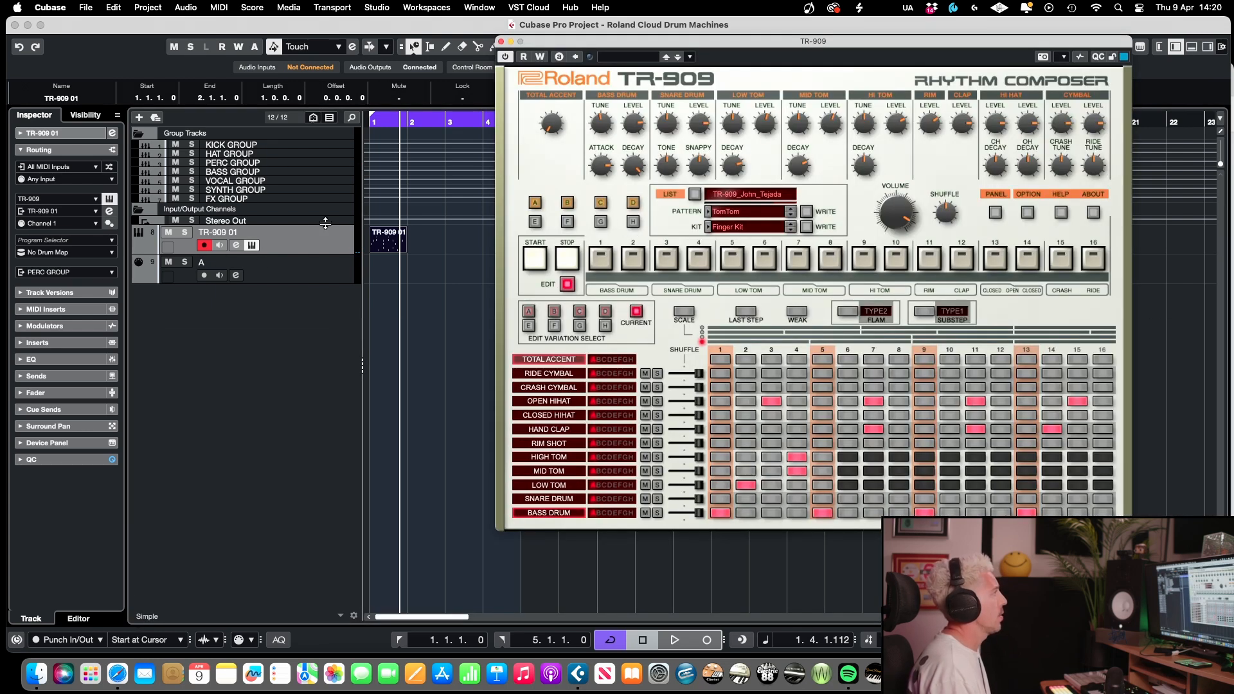
double_click(432, 121)
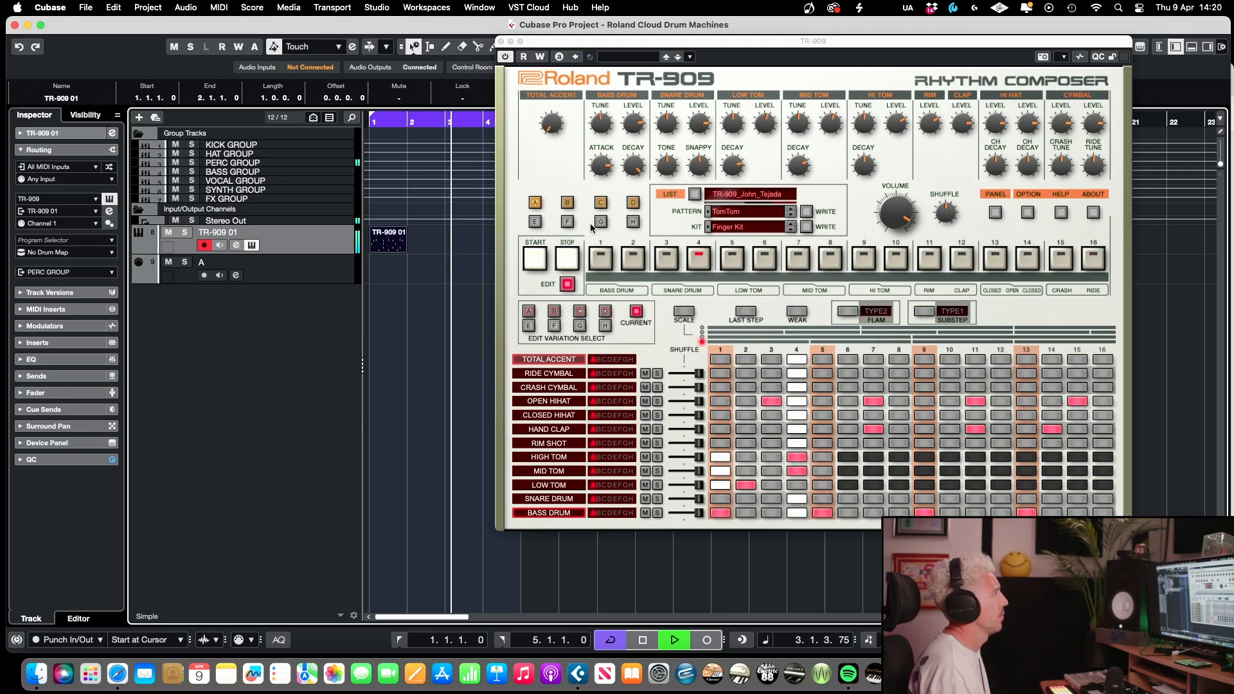
left_click(601, 203)
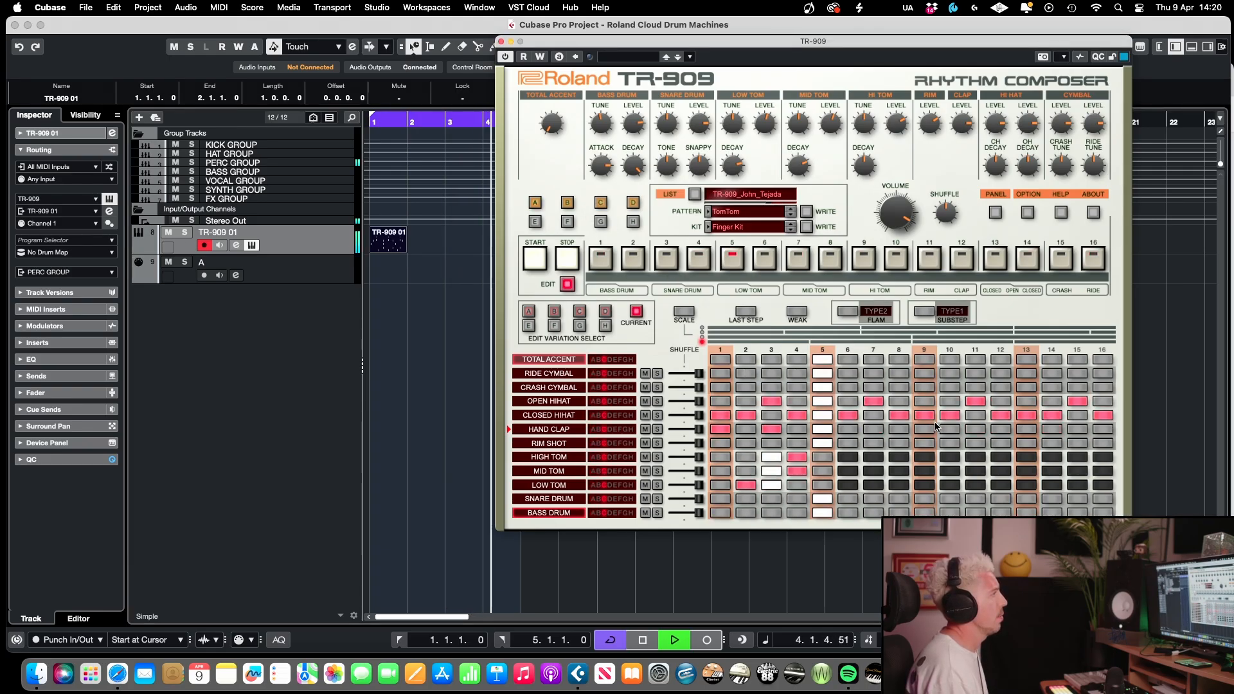
key("space")
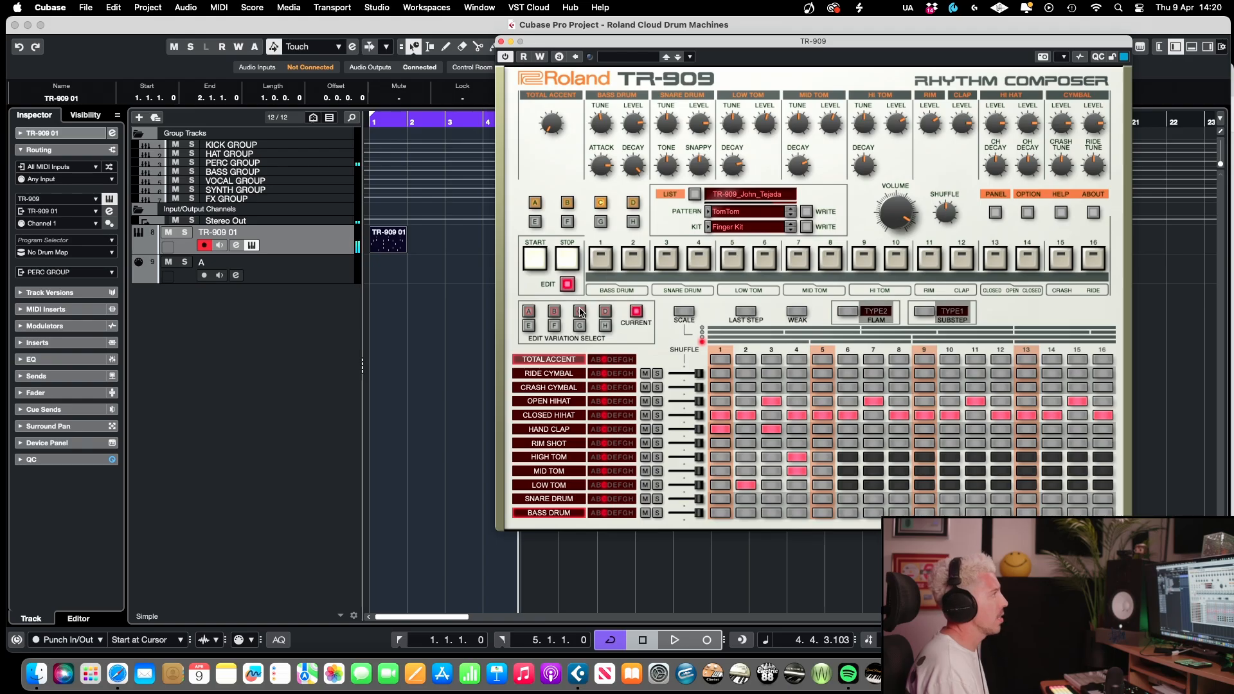
Step: Export variation C as a MIDI part at bar 2 of the TR-909 01 track and play from bar 1
left_click_drag(580, 313, 432, 238)
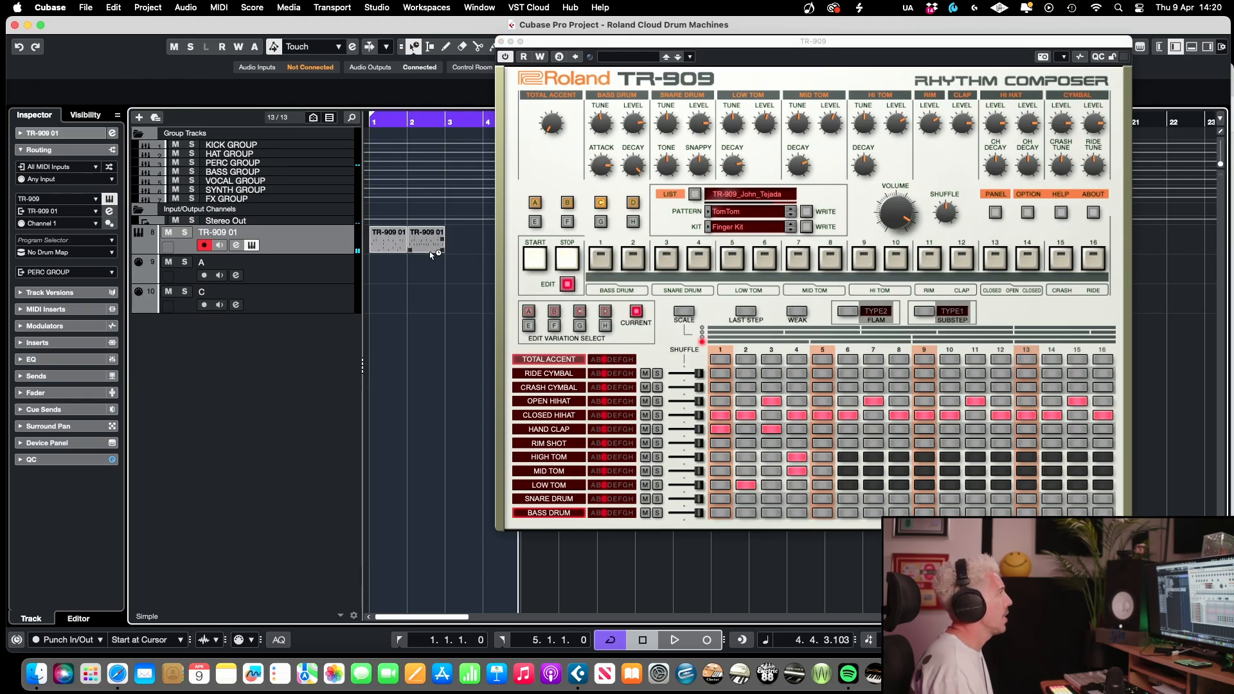
left_click_drag(686, 45, 828, 50)
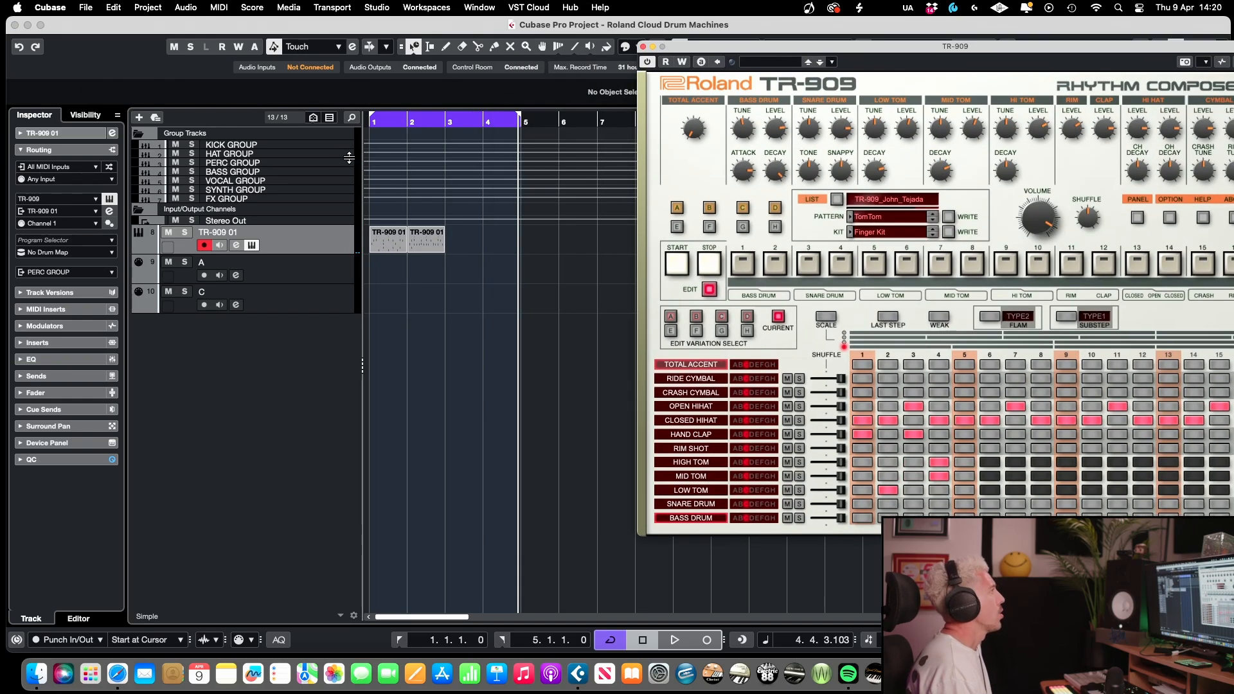
left_click_drag(424, 124, 279, 119)
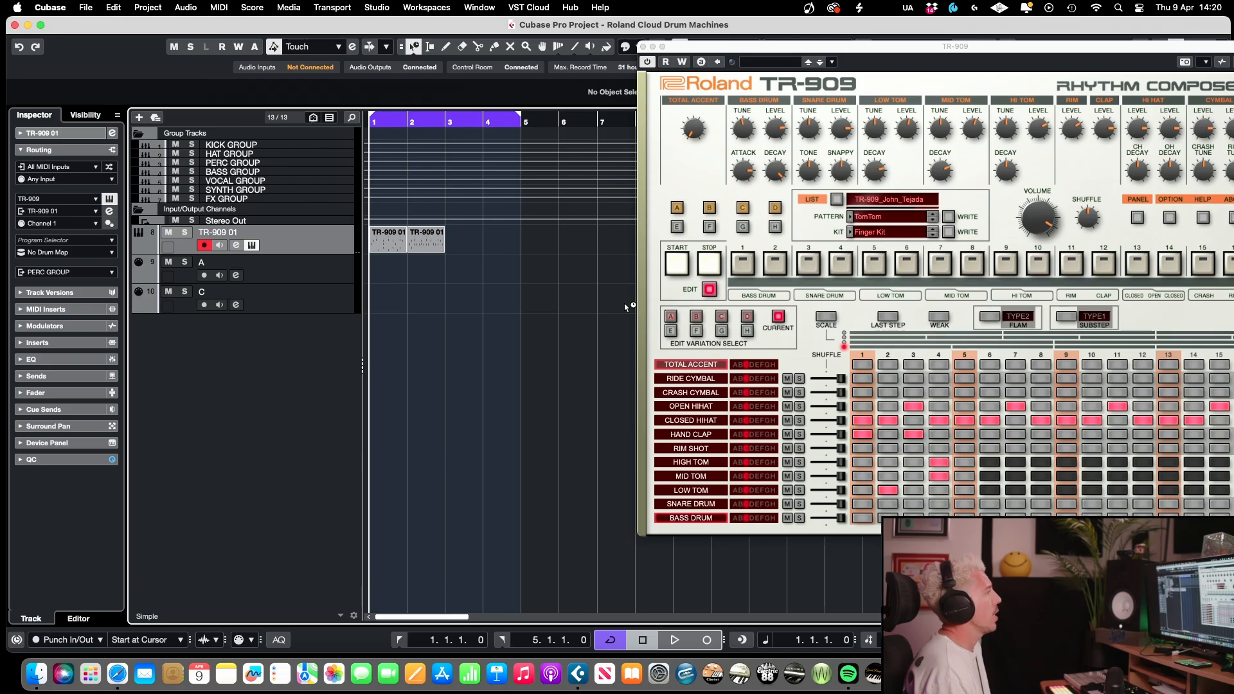
key("space")
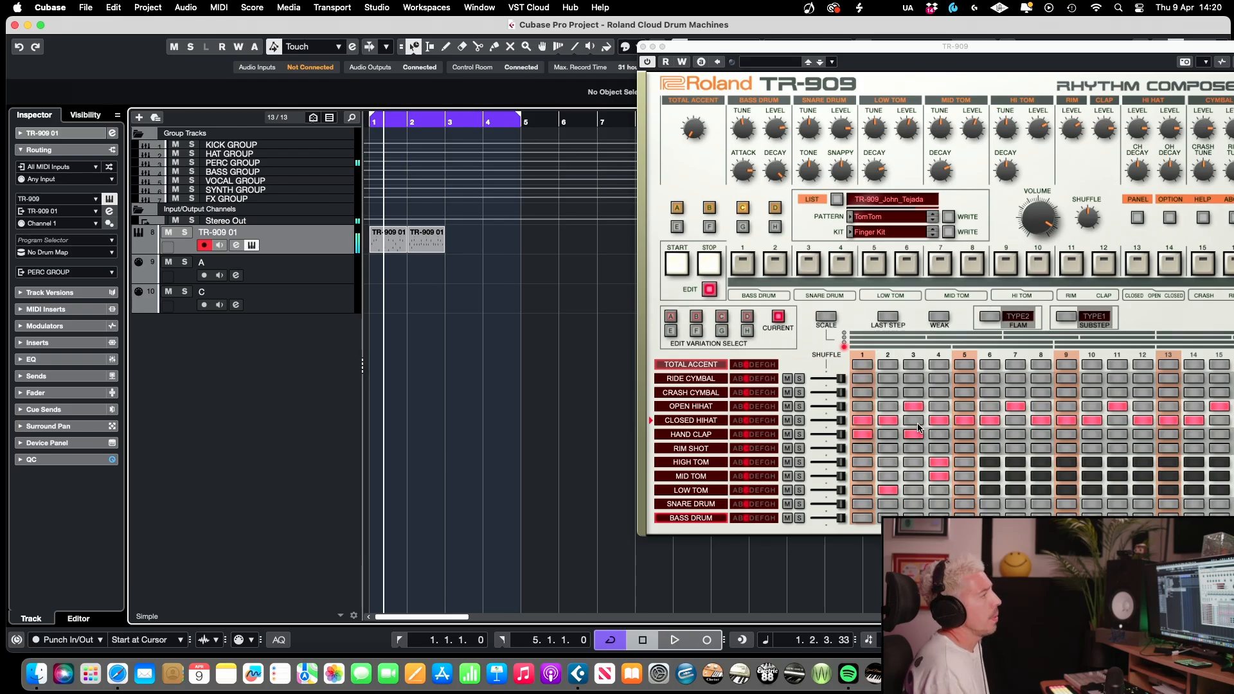
Step: Clear all steps of variation C in the TR-909 sequencer, and play the MIDI parts with the instrument window closed
left_click_drag(834, 49, 605, 32)
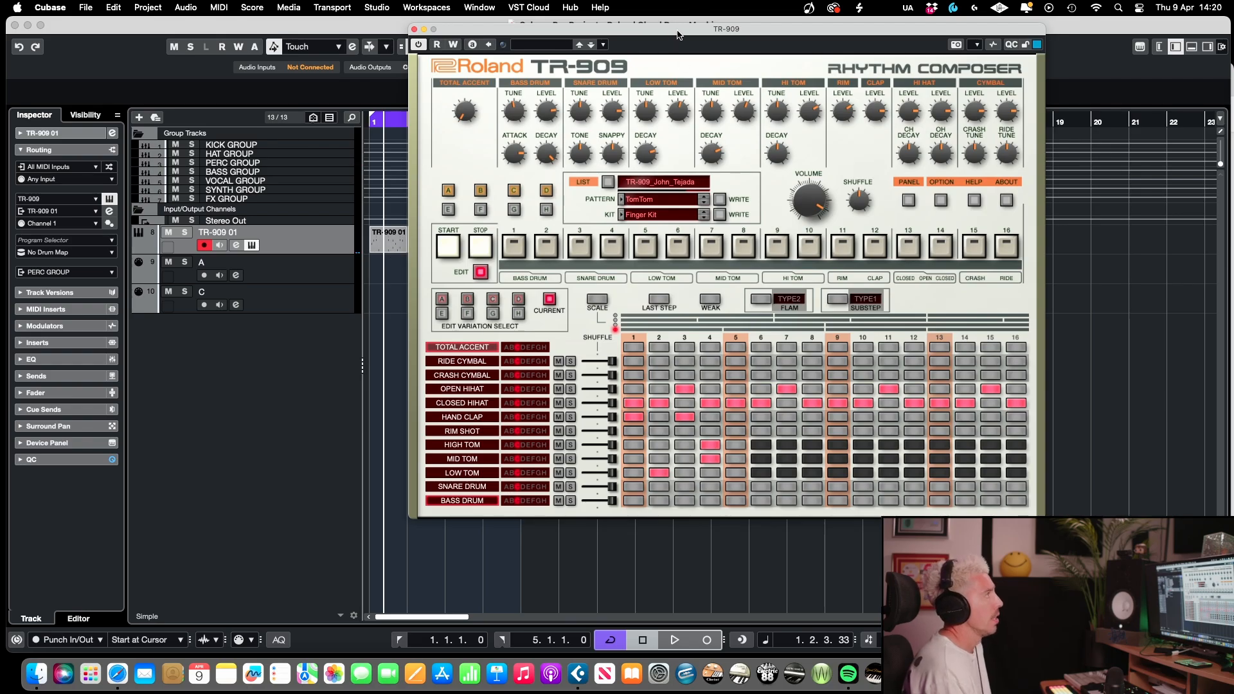
left_click_drag(678, 34, 879, 45)
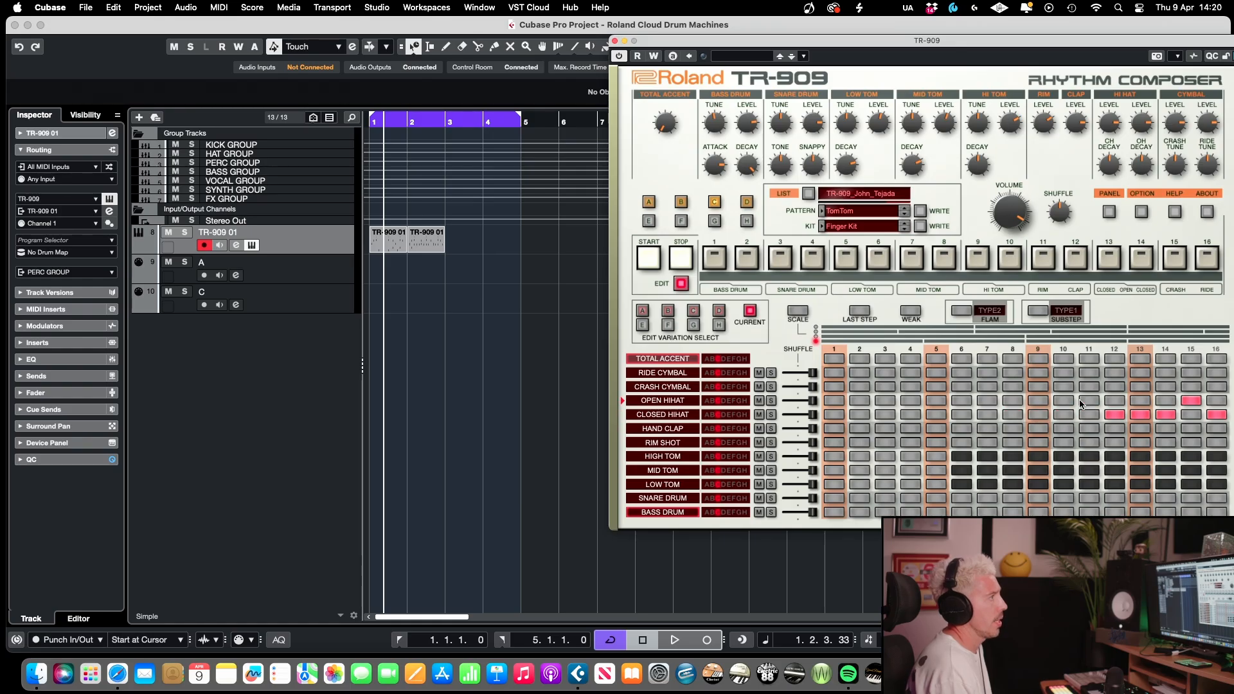
left_click_drag(1101, 41, 998, 28)
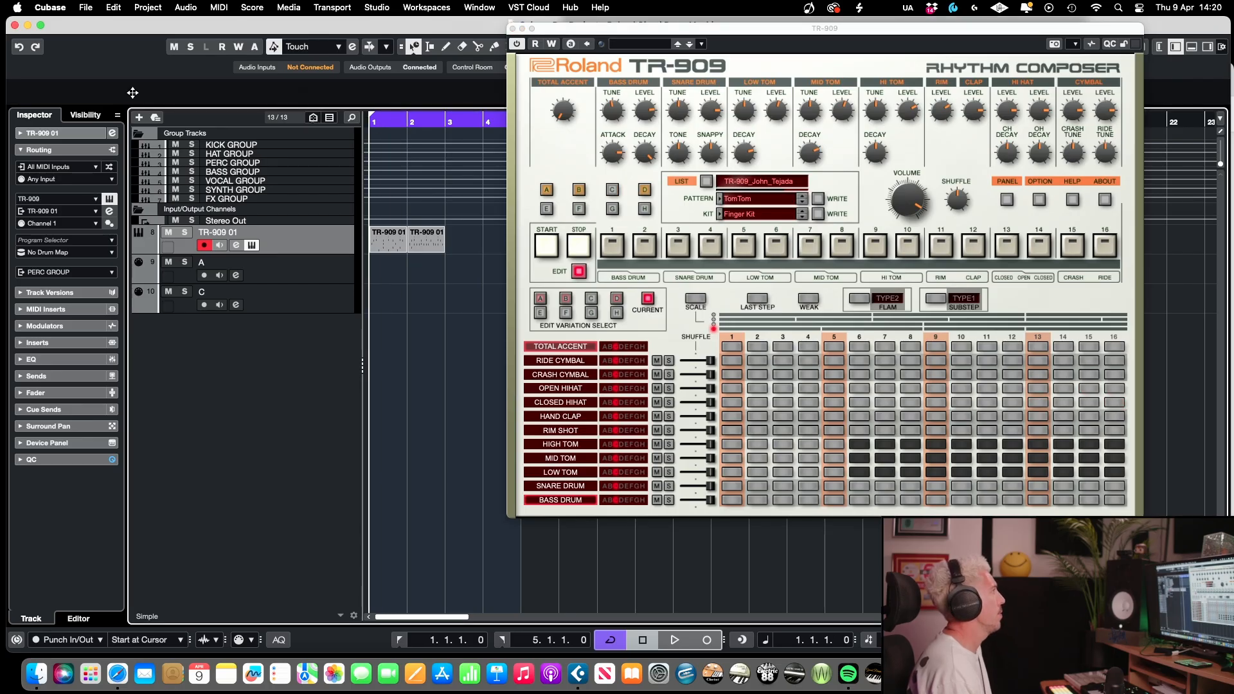
key("space")
left_click(512, 29)
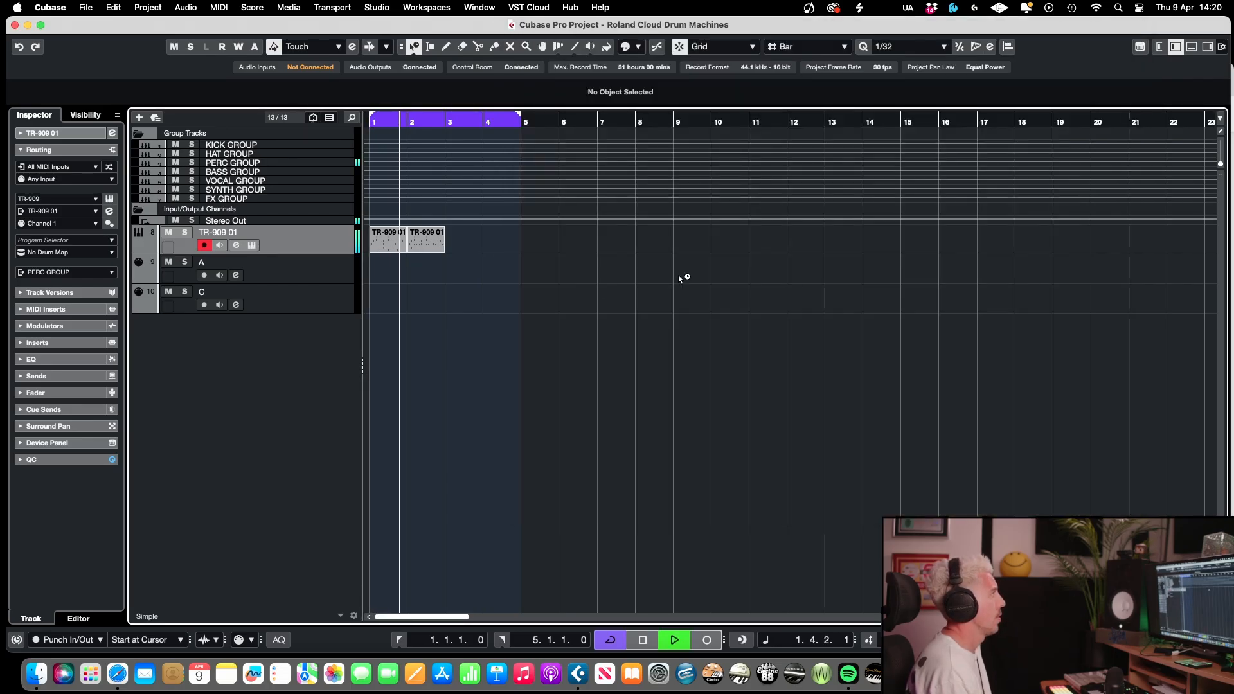
Step: Duplicate the two MIDI parts of bars 1 and 2 into bars 3 and 4 of the TR-909 01 track
left_click_drag(474, 244, 389, 245)
key("super+d")
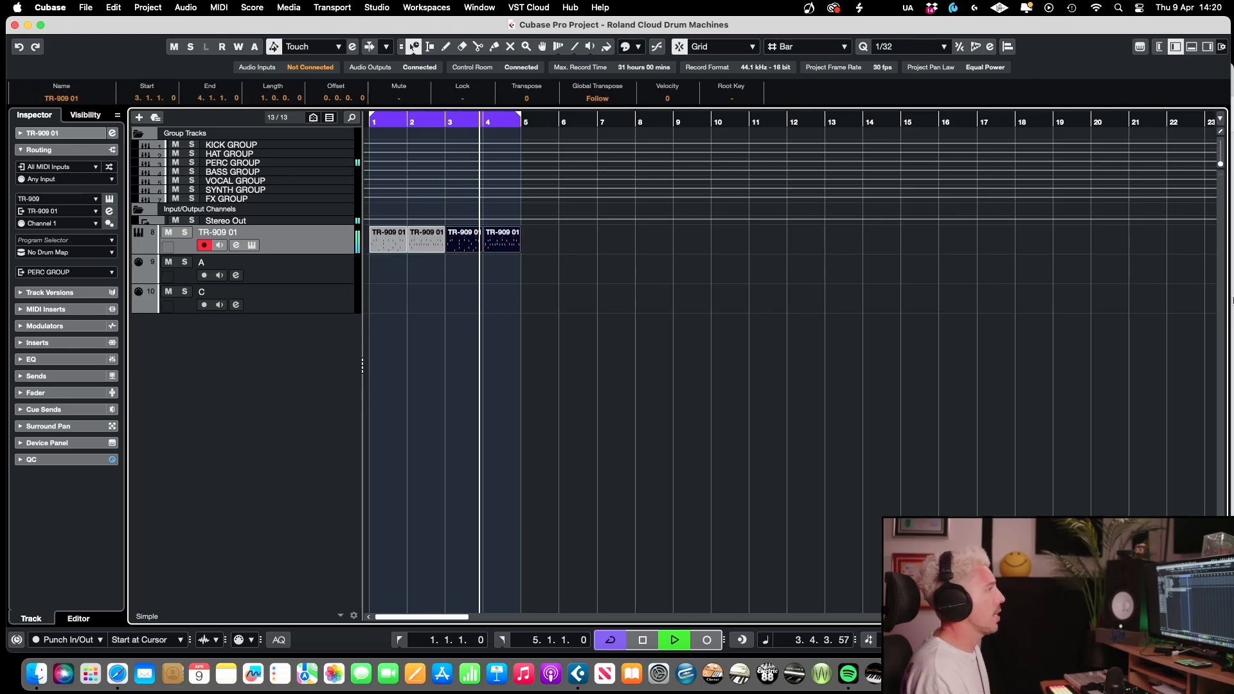
key("h")
key("h")
key("h")
key("h")
key("h")
key("h")
key("h")
key("h")
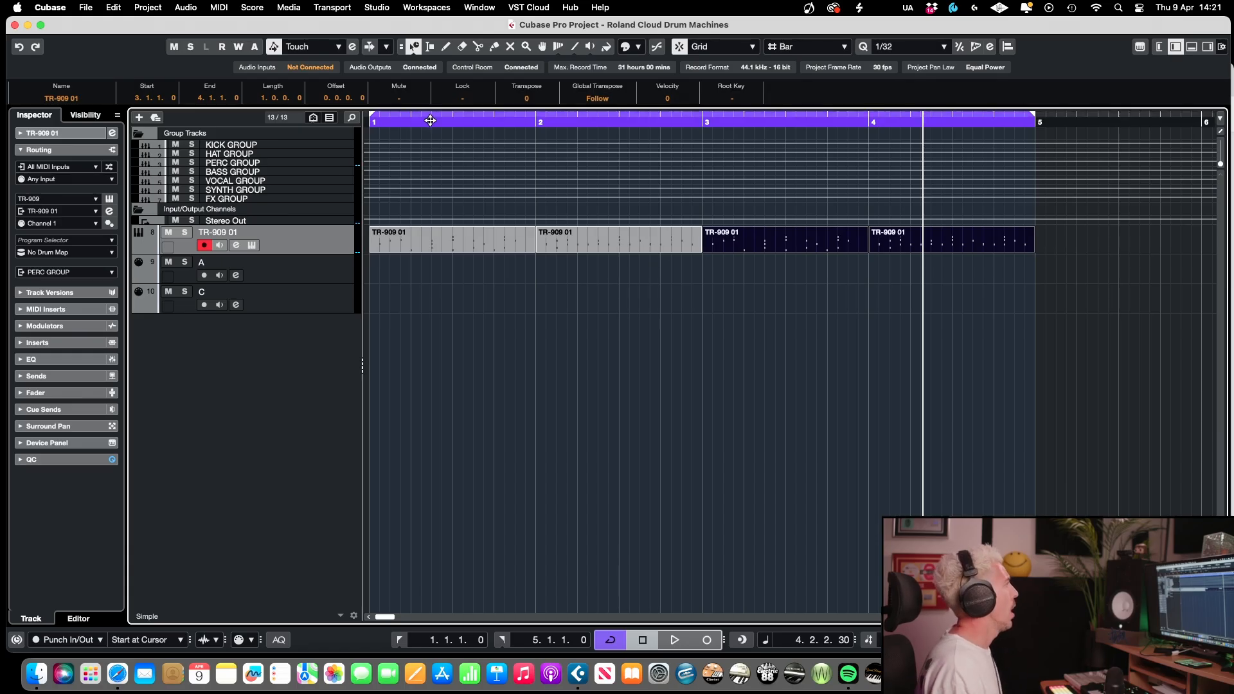
Step: Play from bar 1 and replace the TR-909 01 parts at bars 2 and 3 with duplicates of the bar 1 part
left_click(424, 119)
key("space")
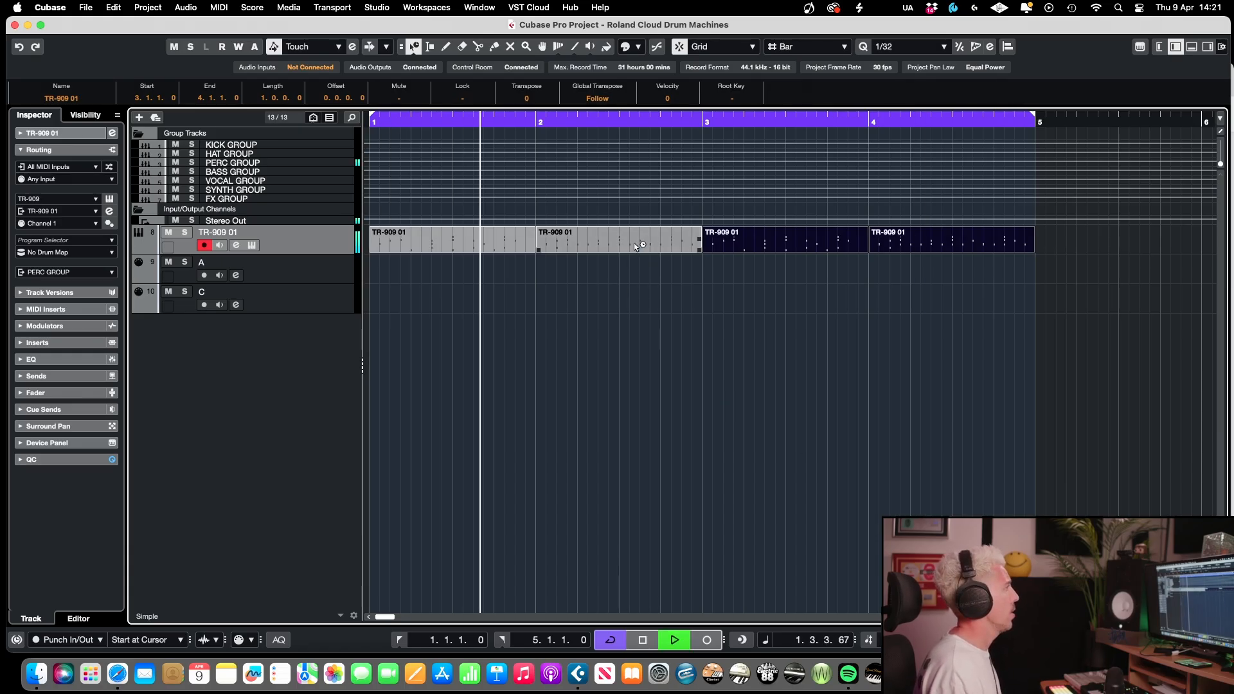
left_click(639, 243)
key("Delete")
key("Delete")
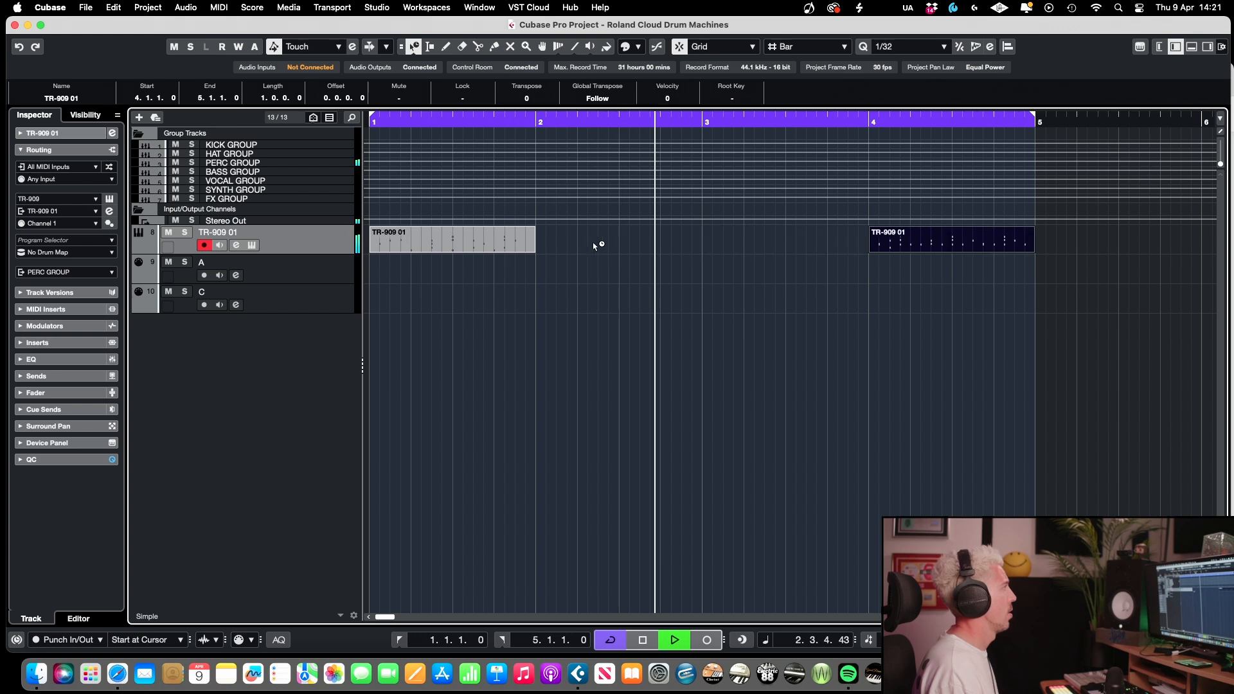
left_click(486, 243)
key("super+d")
key("super+d")
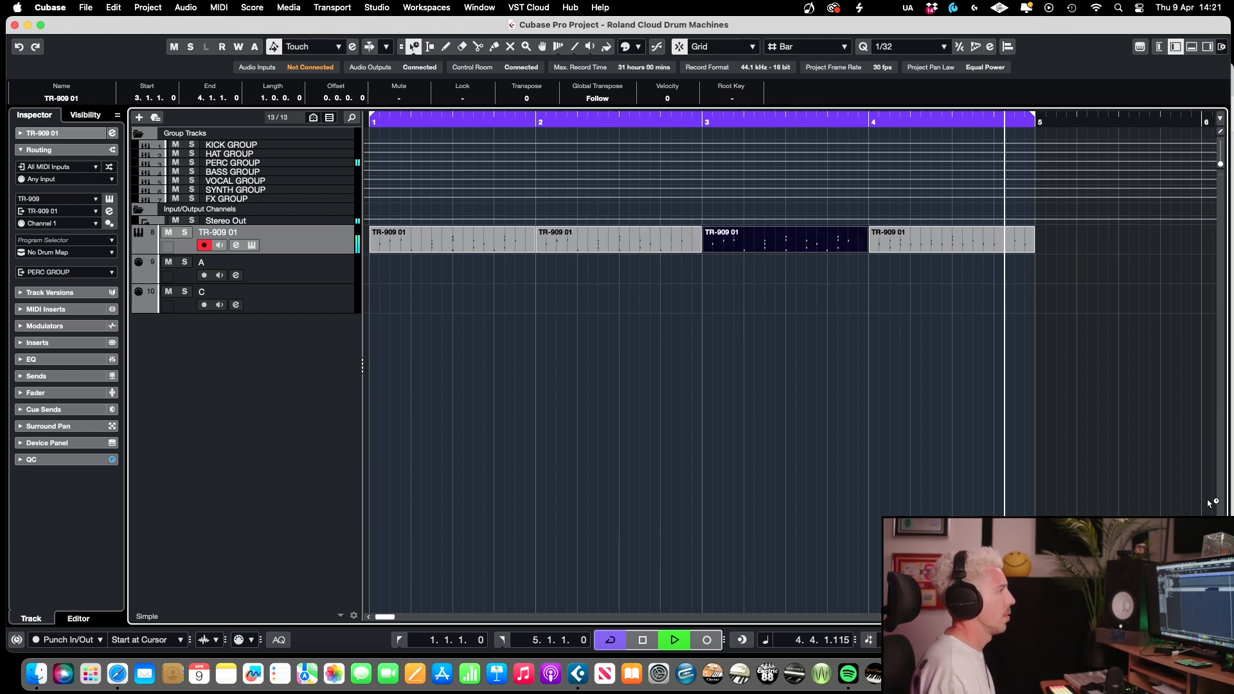
Step: Replace the TR-909 01 part at bar 4 with a duplicate of the bar 3 part during playback
key("shift+h")
key("shift+h")
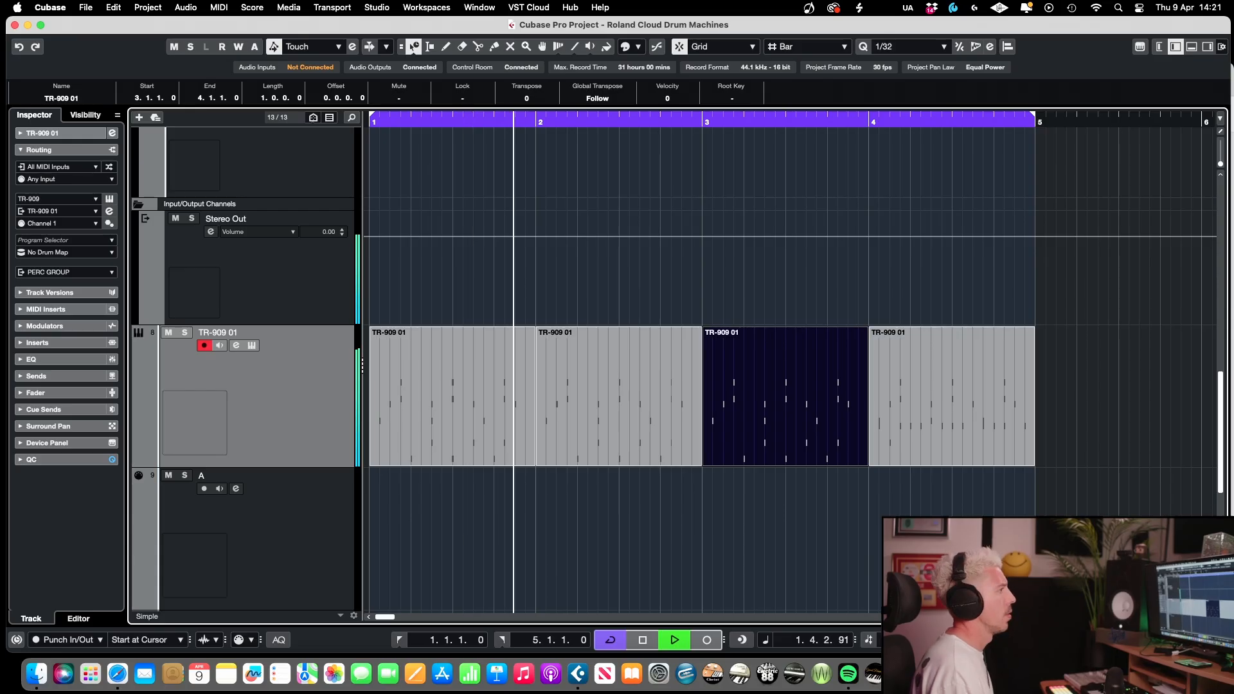
key("h")
key("g")
key("g")
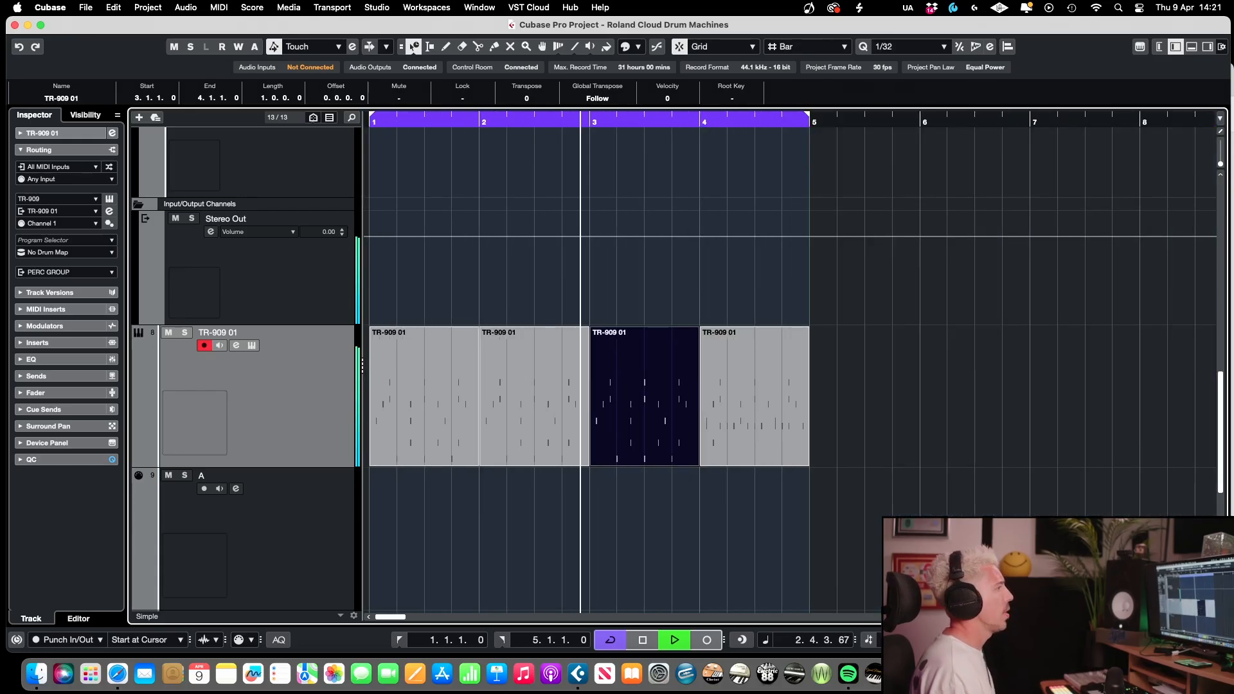
key("shift+g")
key("shift+g")
key("shift+g")
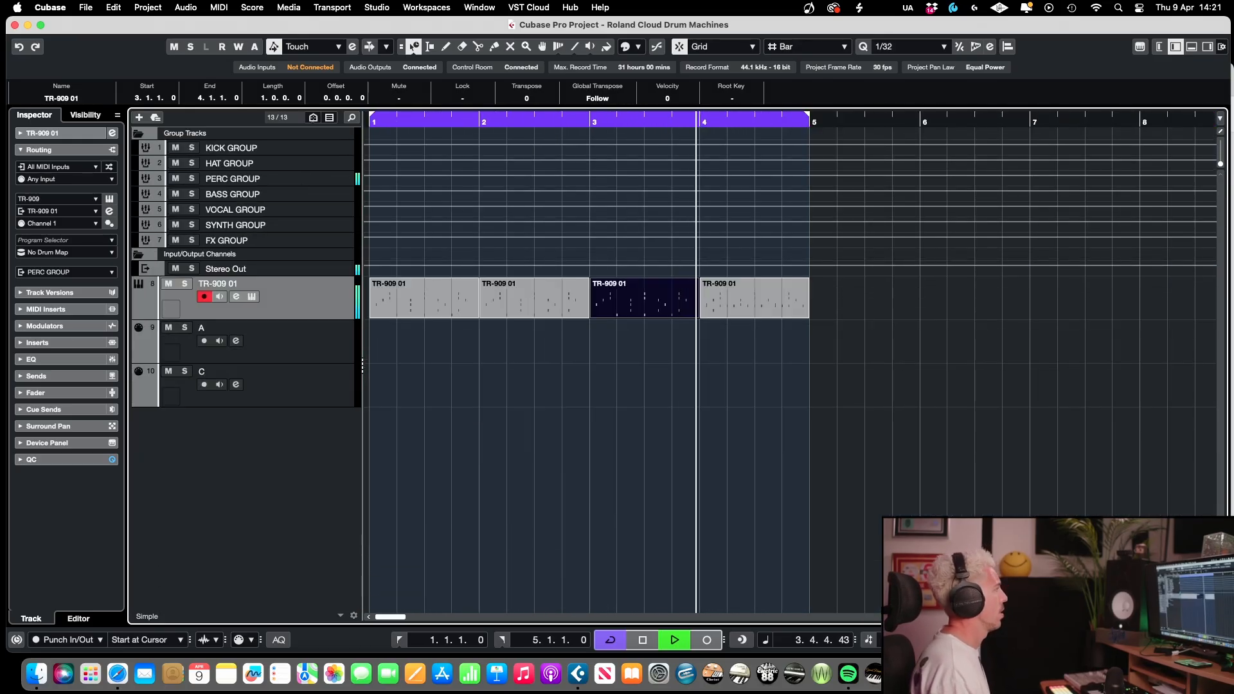
key("shift+h")
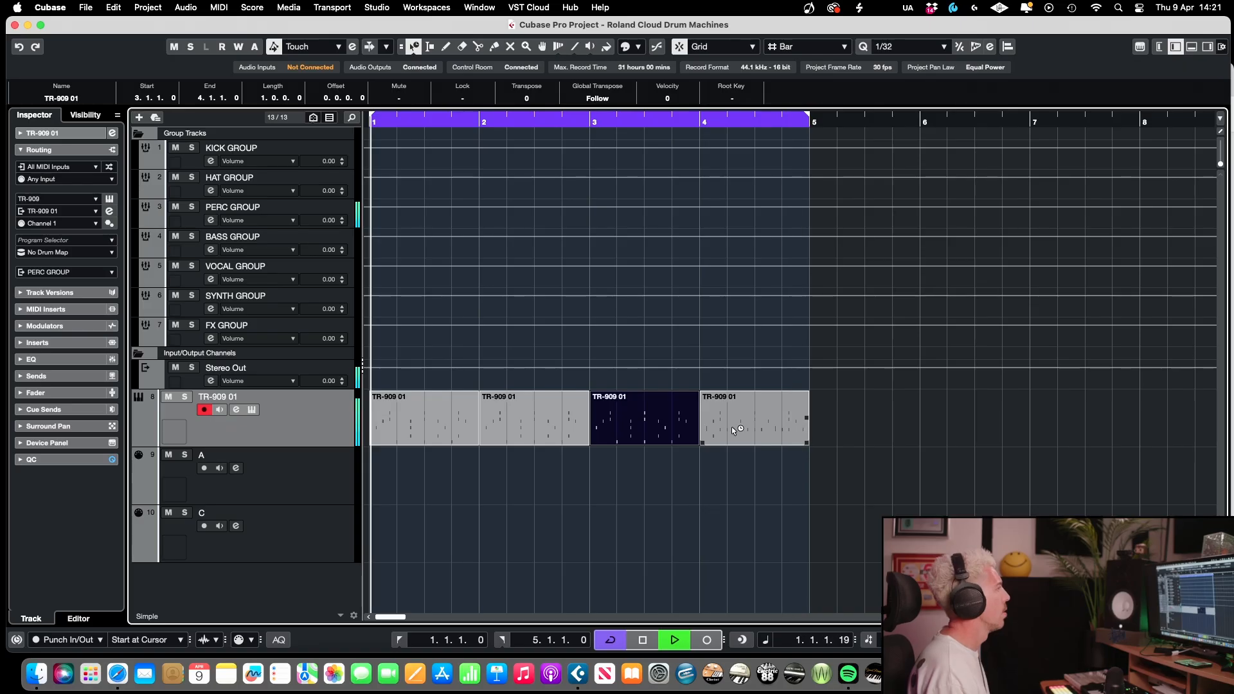
left_click(775, 431)
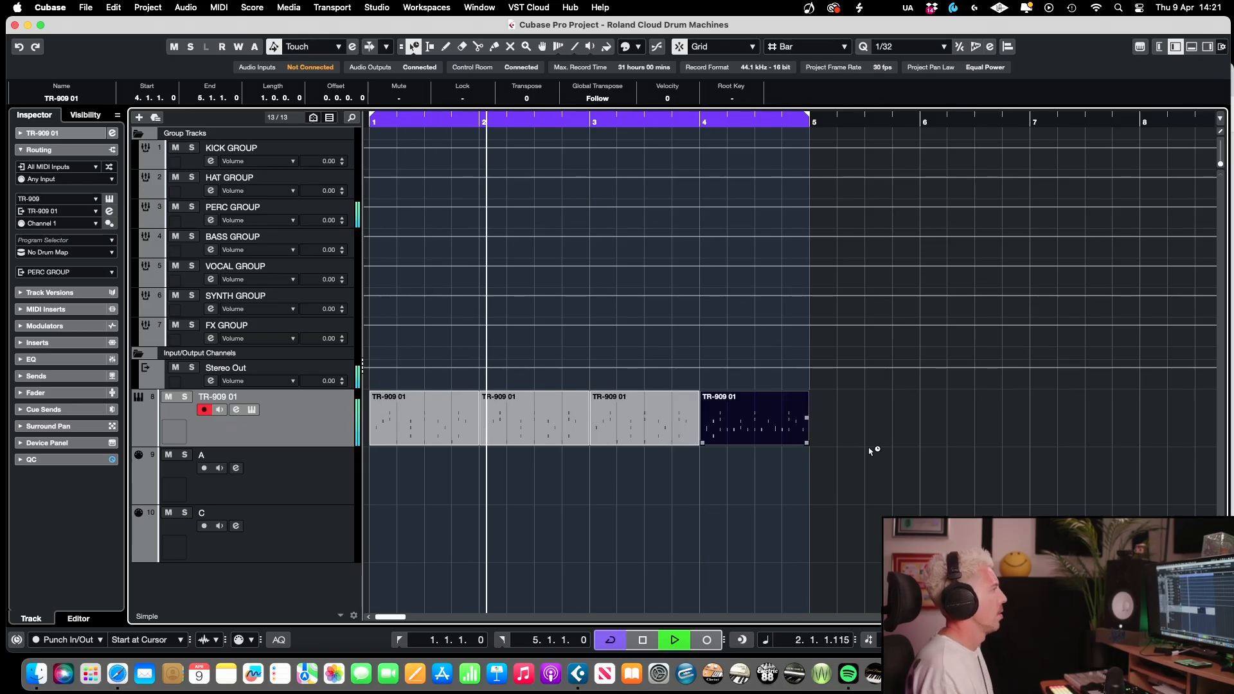
key("Delete")
left_click_drag(903, 410, 669, 454)
key("super+d")
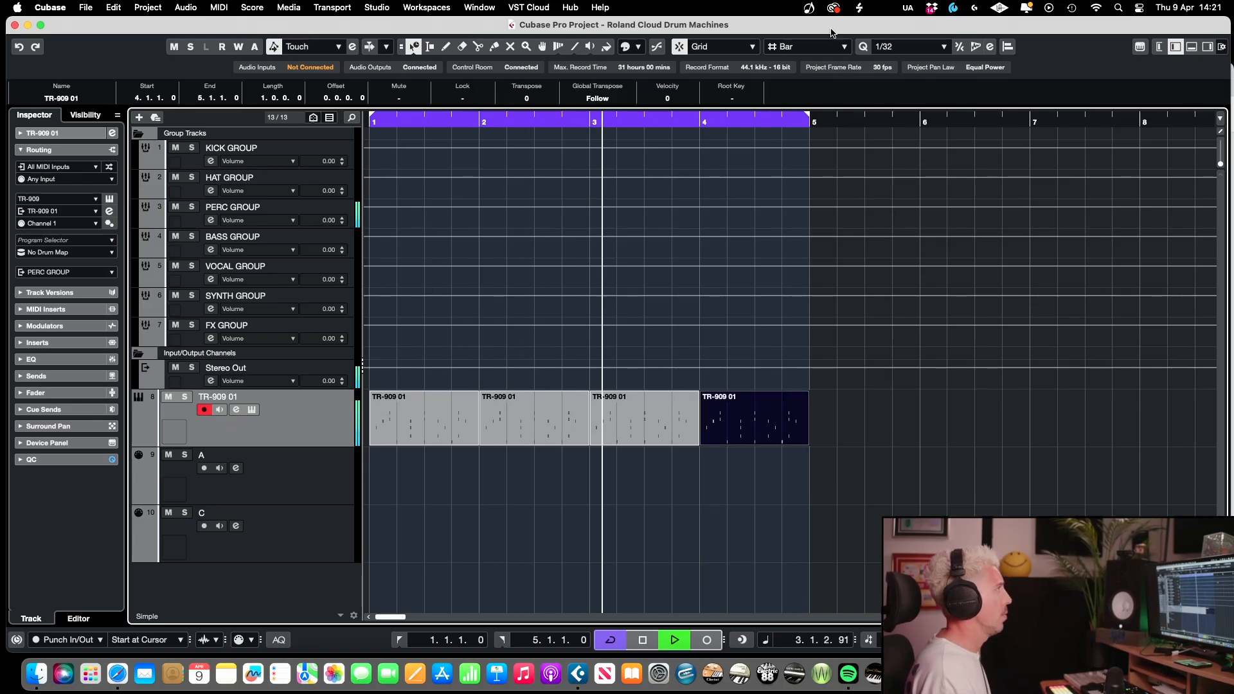
Step: Extend the cycle range to bar 9 and duplicate the TR-909 01 part into bars 5 to 8
left_click_drag(808, 115, 1046, 119)
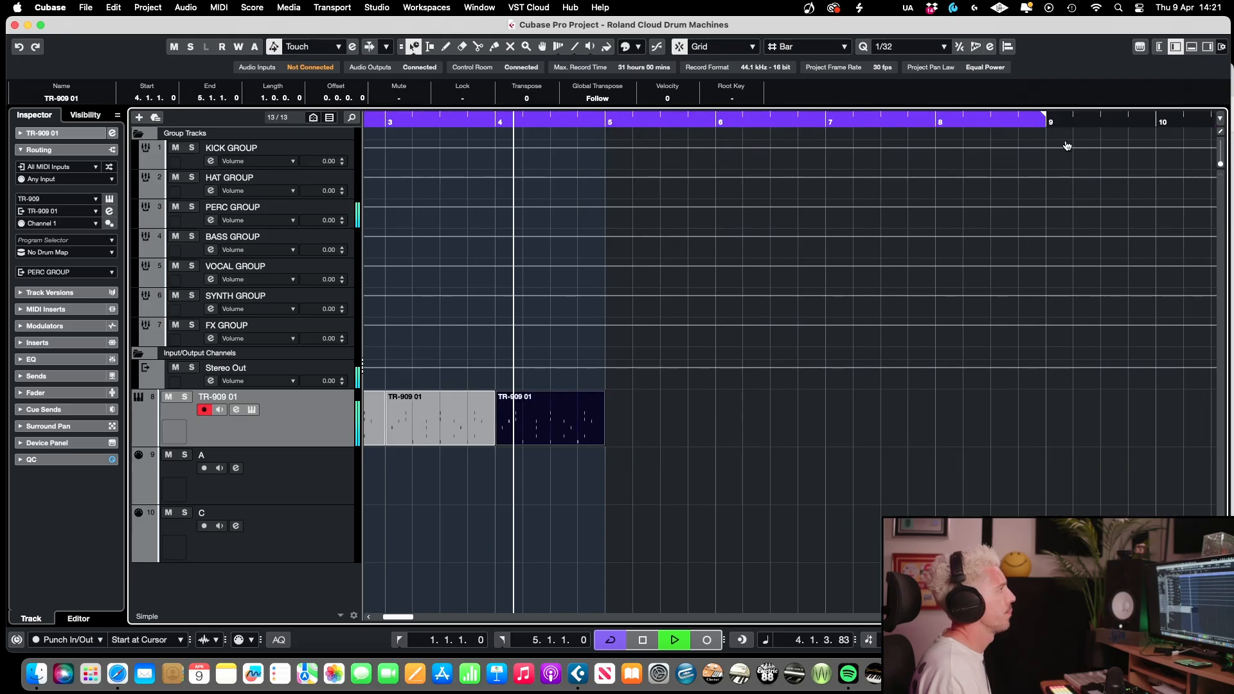
key("super+d")
key("super+d")
key("super+d")
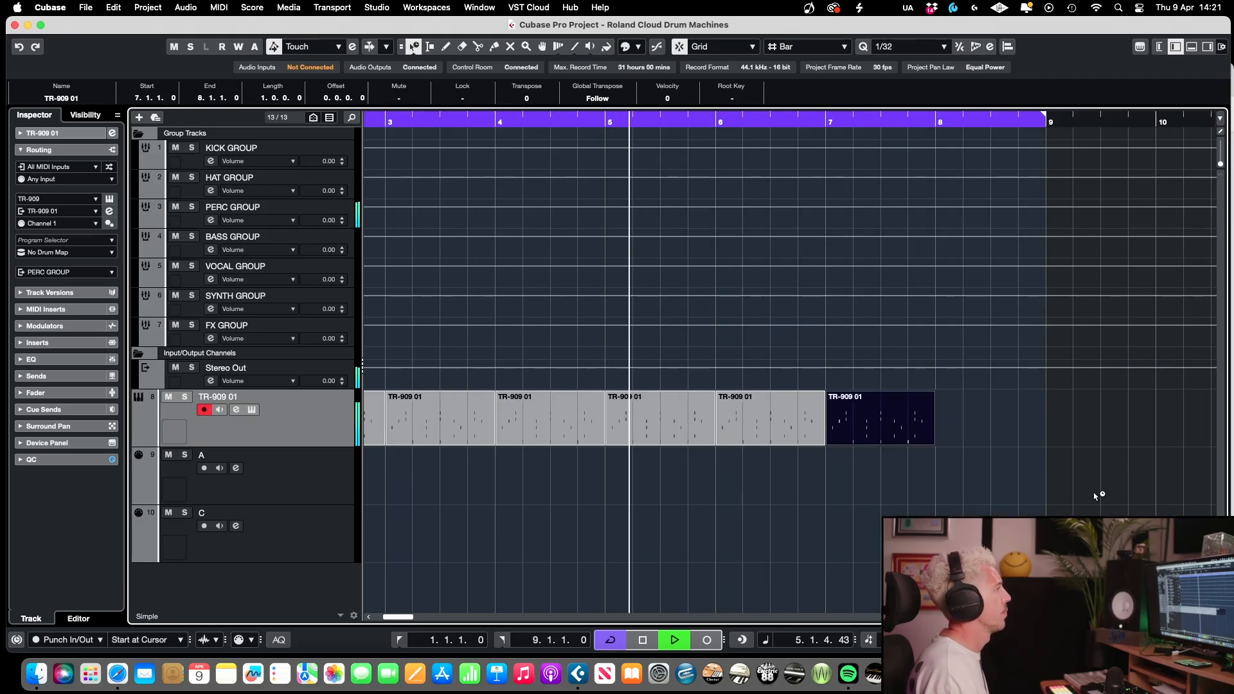
key("super+d")
Step: Delete all C1 kick notes from the bar 8 part in the Key Editor, play the result and close the editor
key("Return")
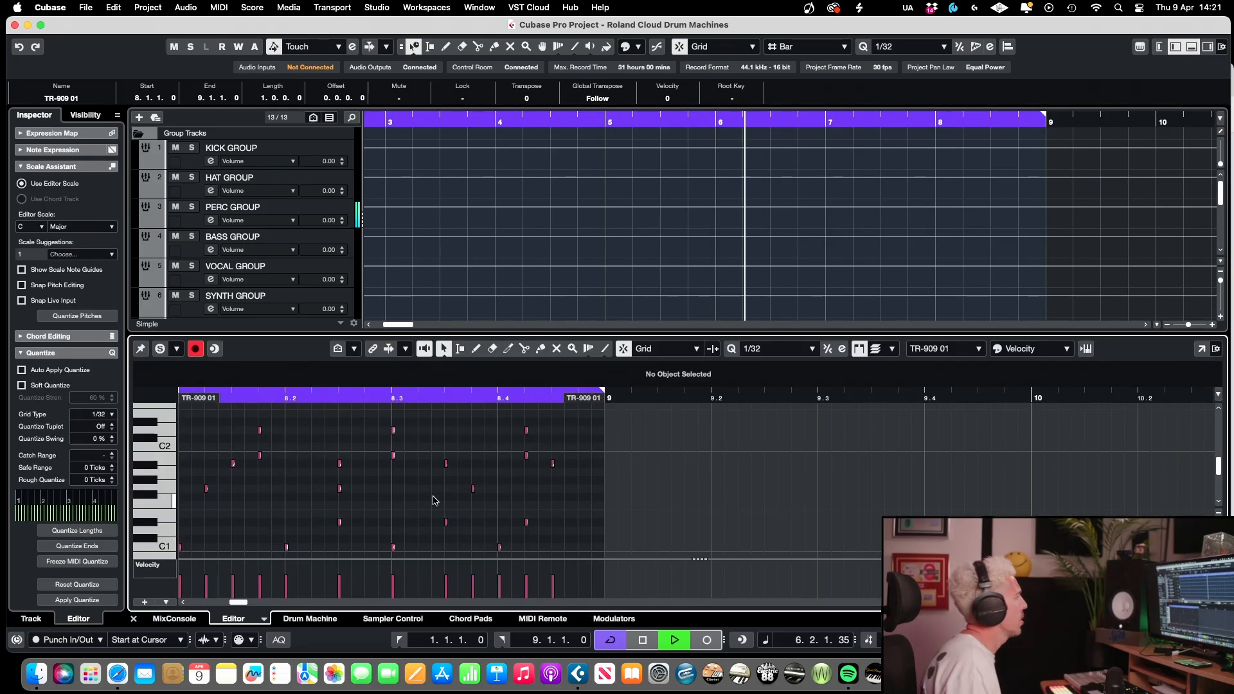
left_click_drag(347, 431, 677, 448)
scroll(364, 520, "up", 2)
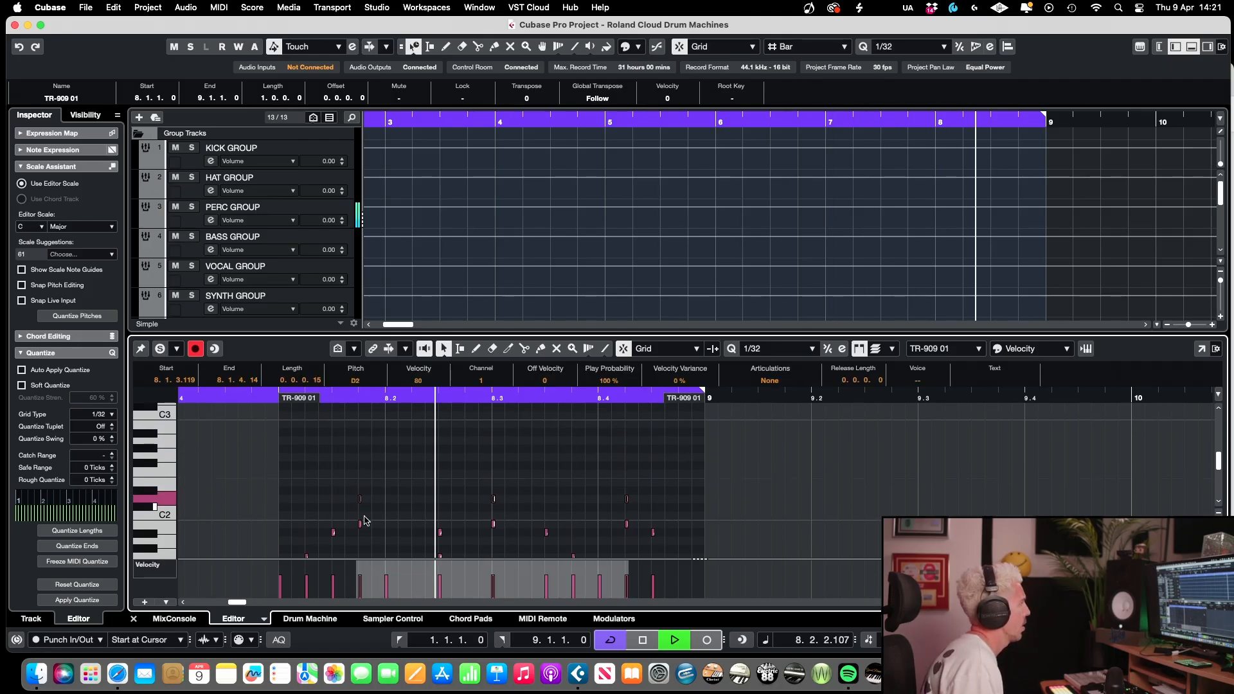
scroll(365, 521, "down", 4)
key("space")
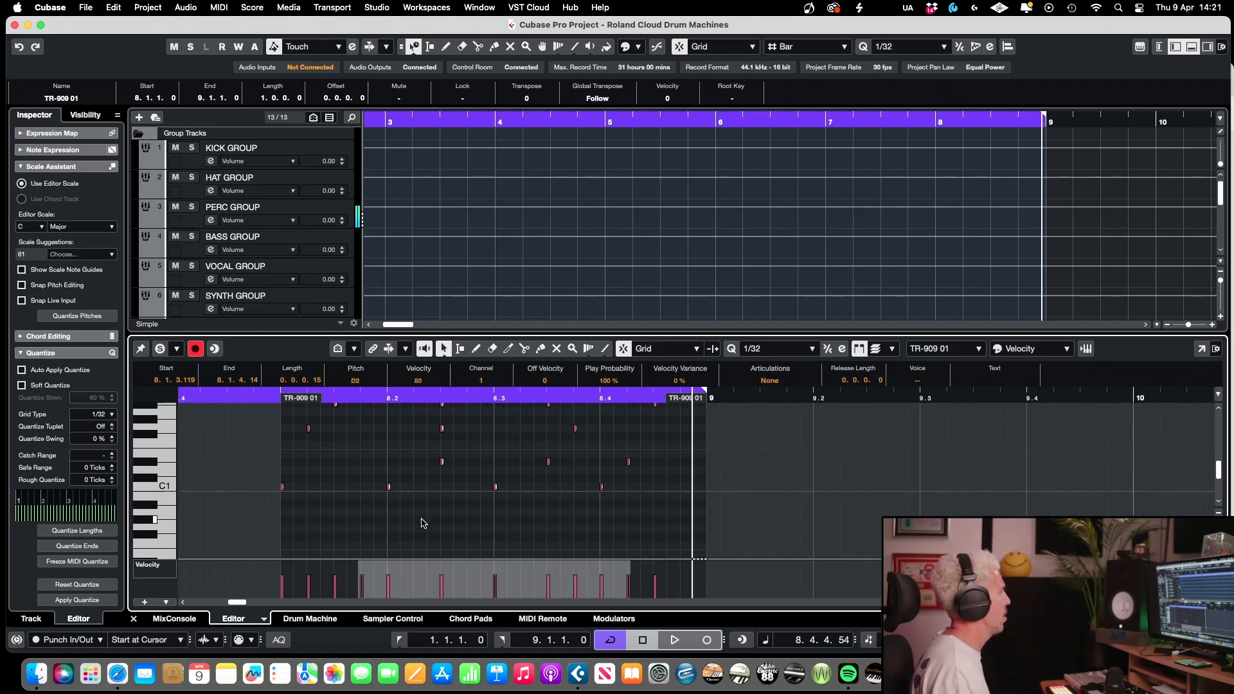
left_click_drag(271, 474, 631, 517)
key("Delete")
left_click(878, 123)
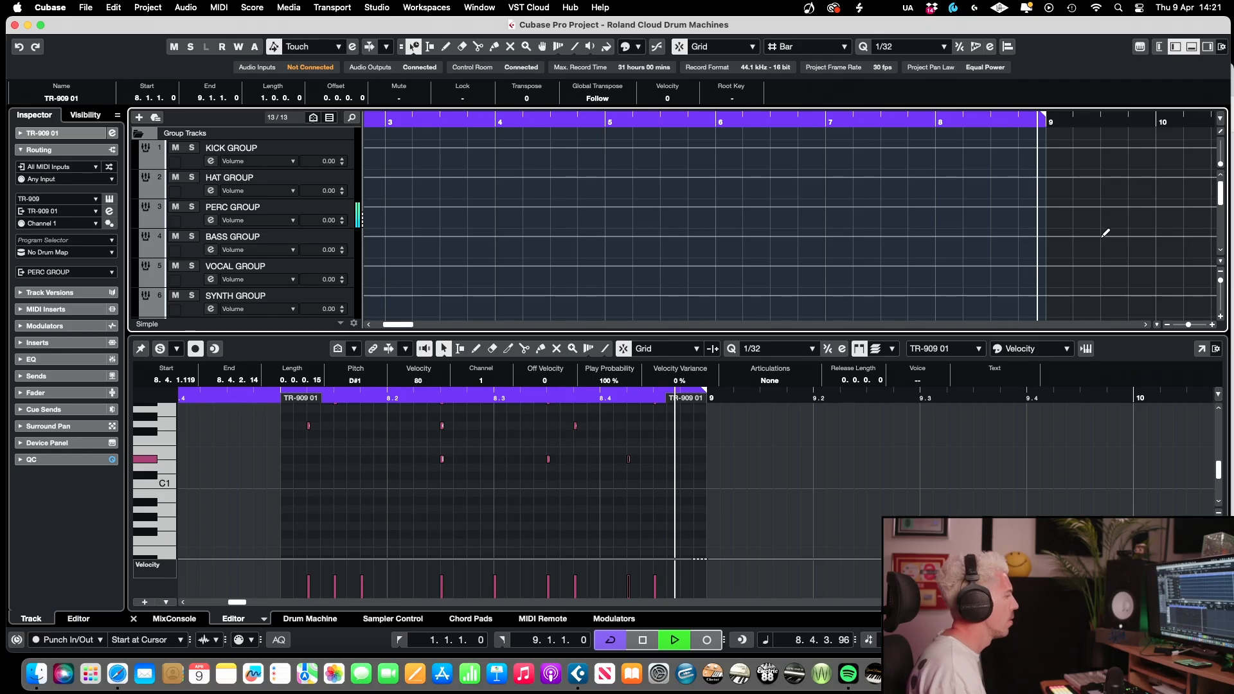
left_click(127, 618)
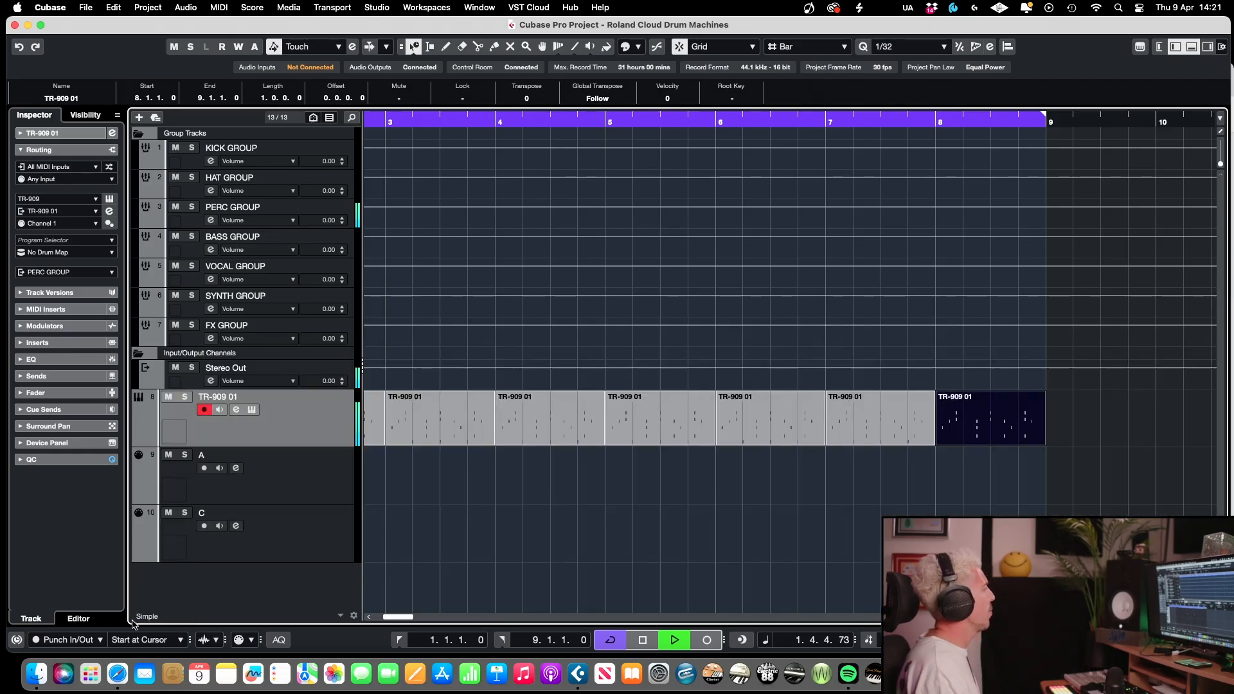
Step: Play the eight-bar TR-909 01 arrangement and view the bar 5 part in the Key Editor, then close the editor
key("g")
key("g")
key("g")
key("g")
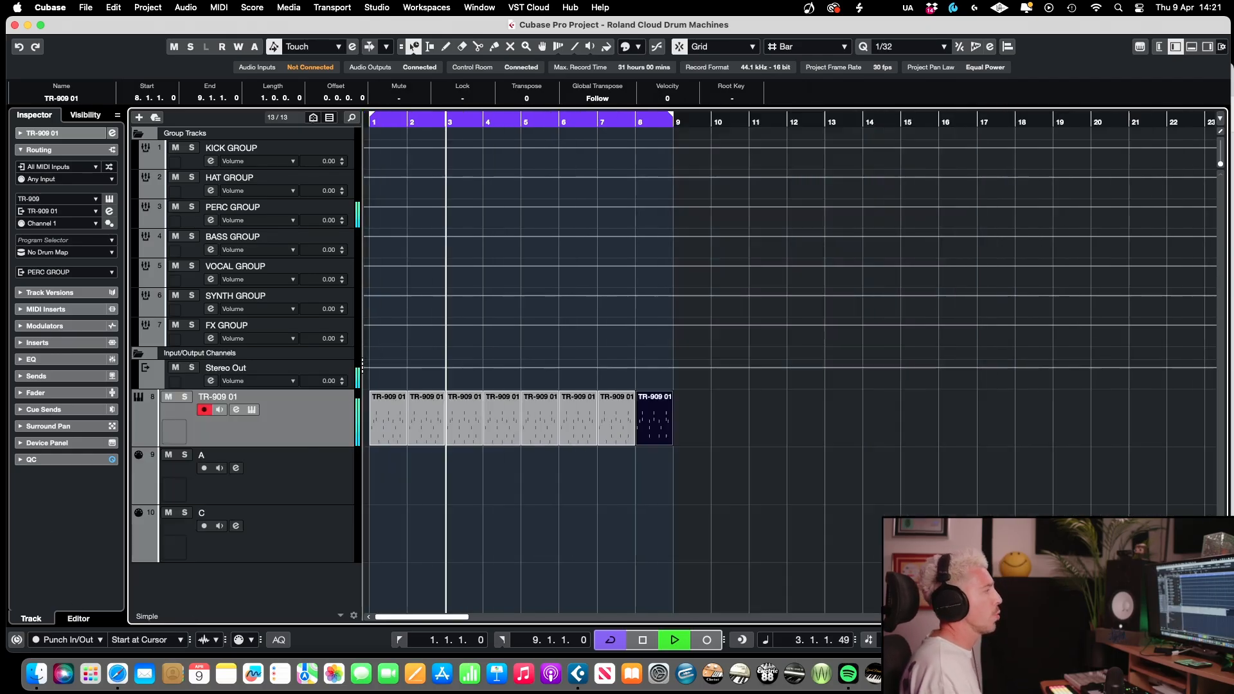
key("h")
key("h")
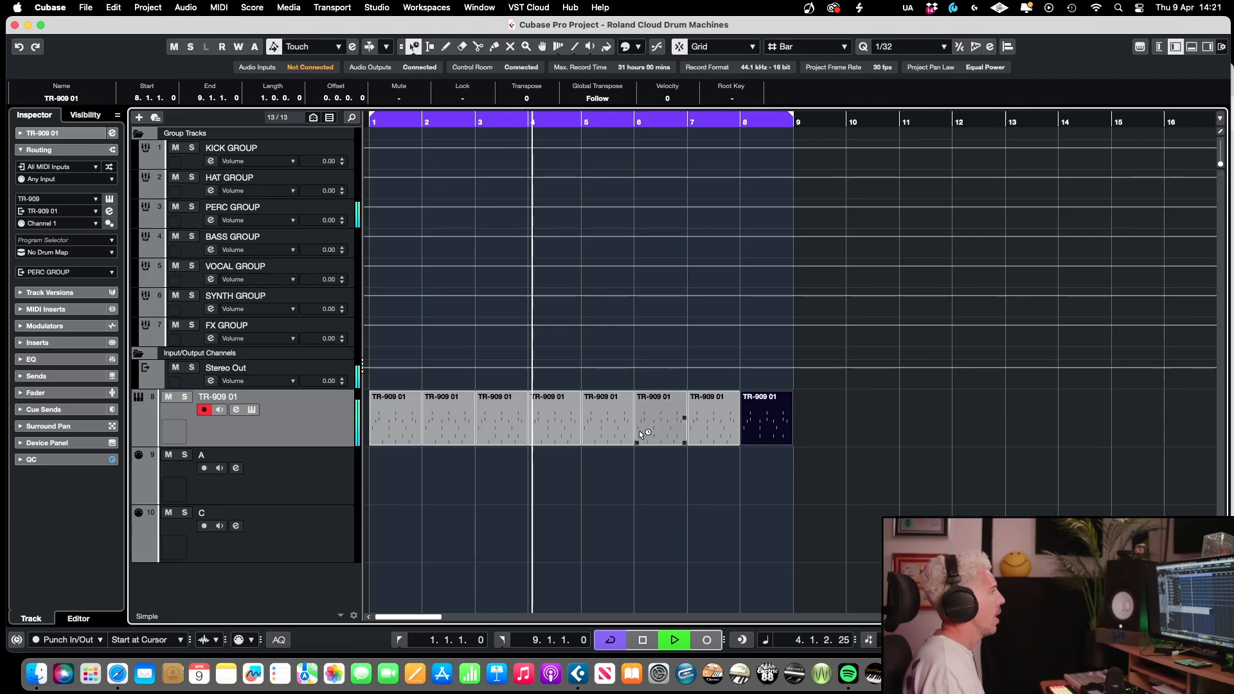
key("space")
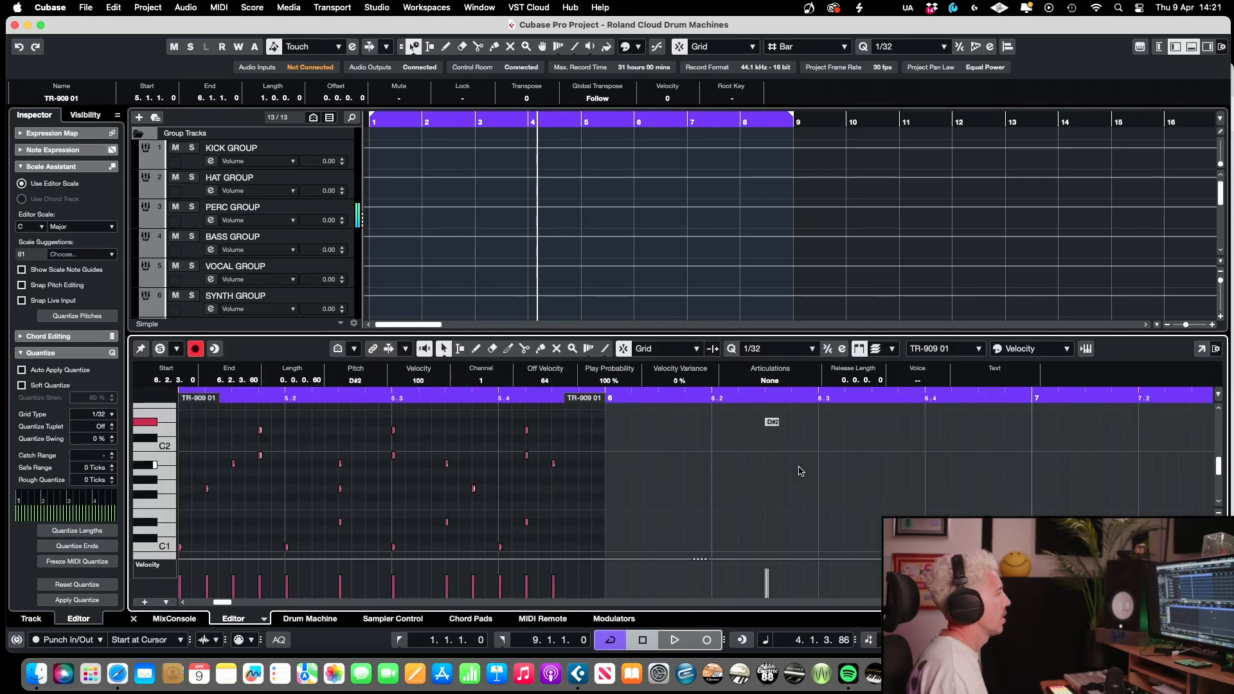
key("space")
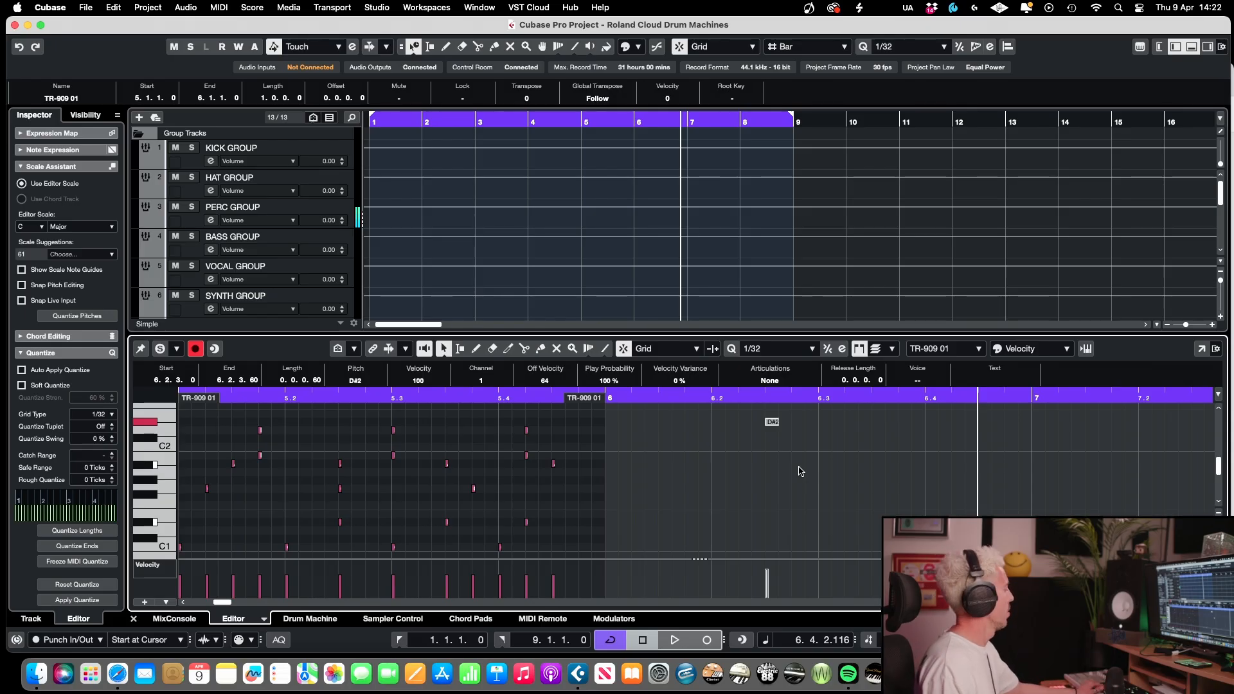
scroll(801, 471, "down", 1)
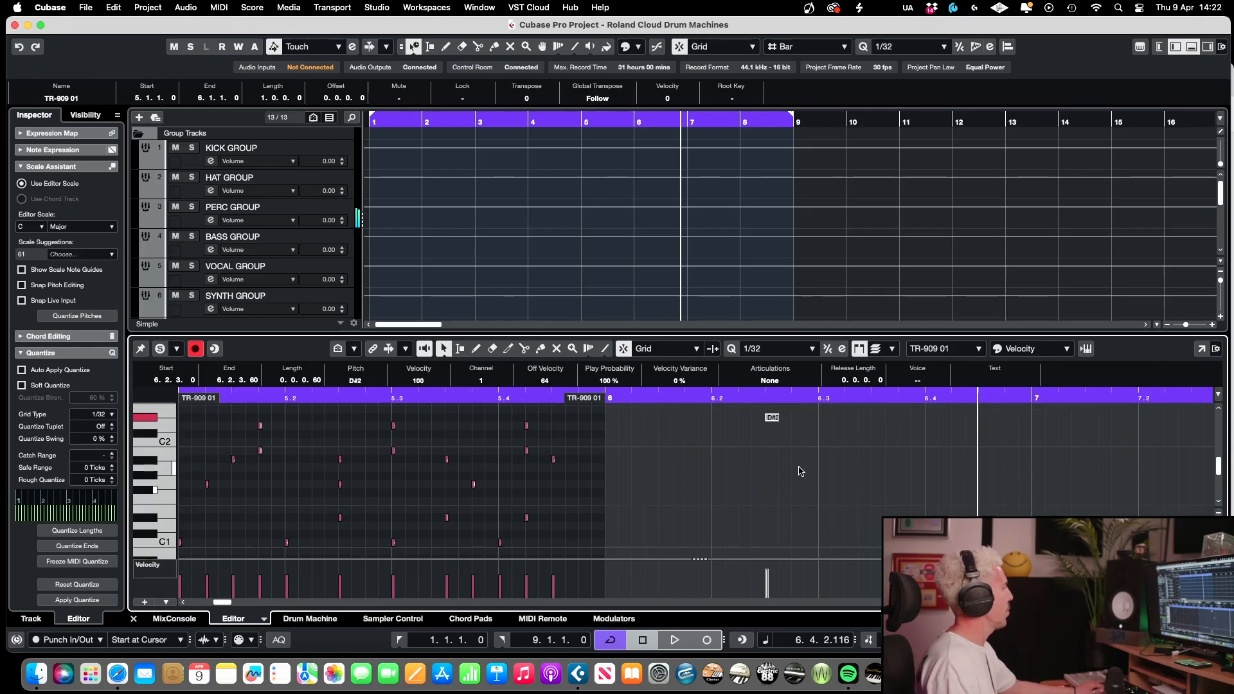
left_click(134, 619)
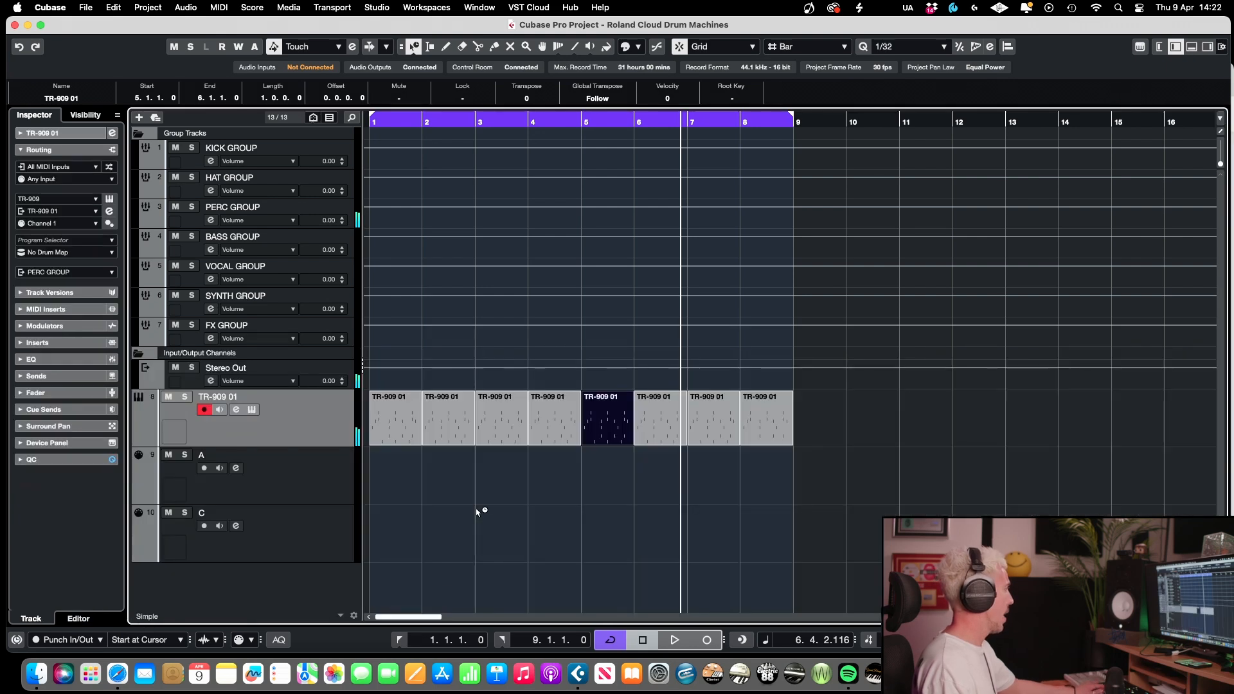
Step: Try the TR-909 closed hi-hat decay at 0, set it to 22, and close the instrument window during playback
left_click(252, 410)
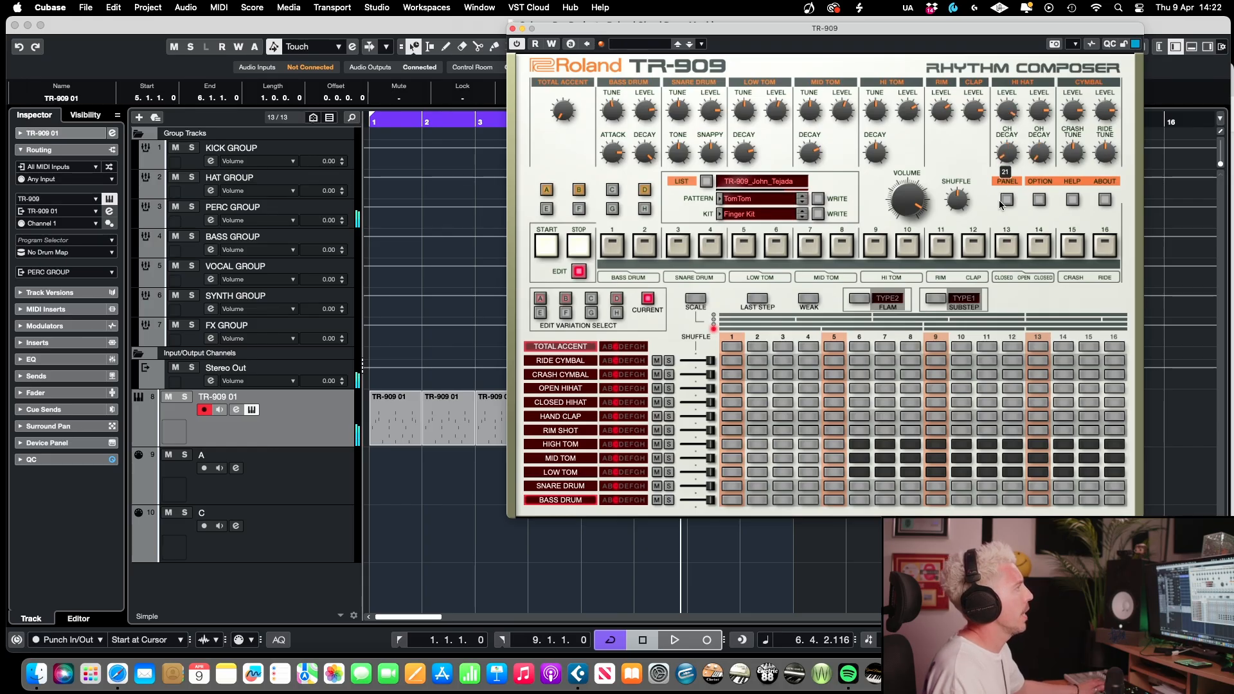
left_click_drag(1005, 154, 1001, 136)
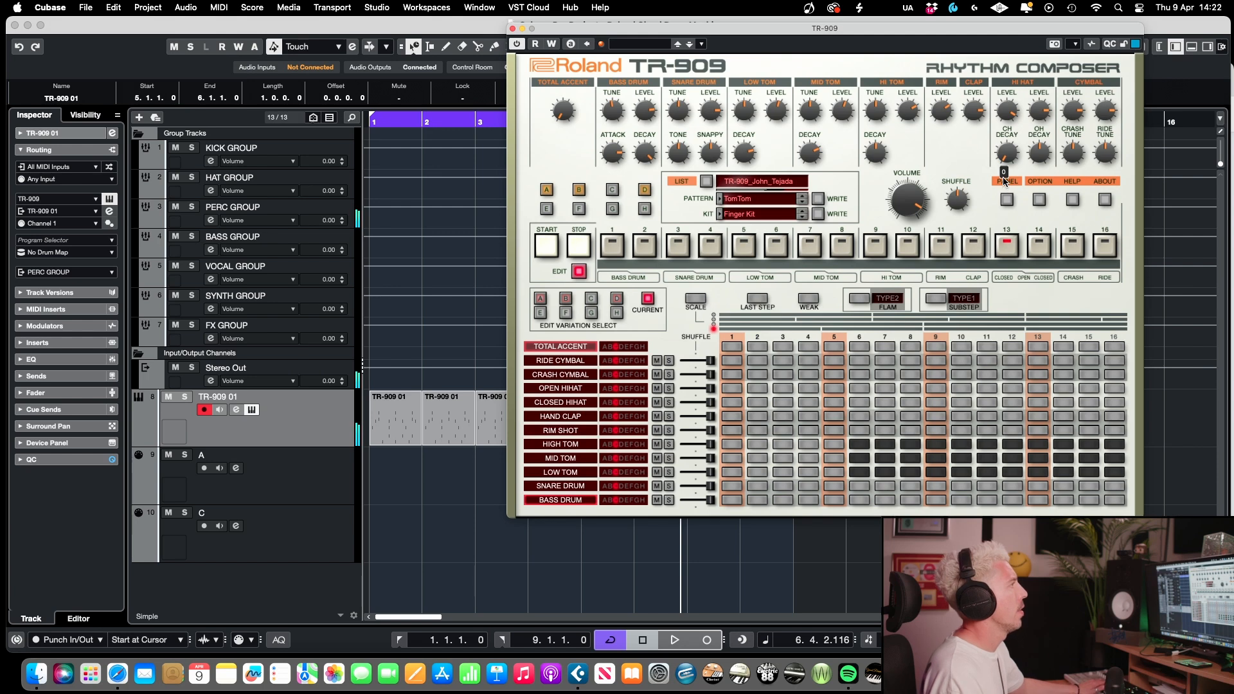
left_click_drag(1004, 179, 1001, 160)
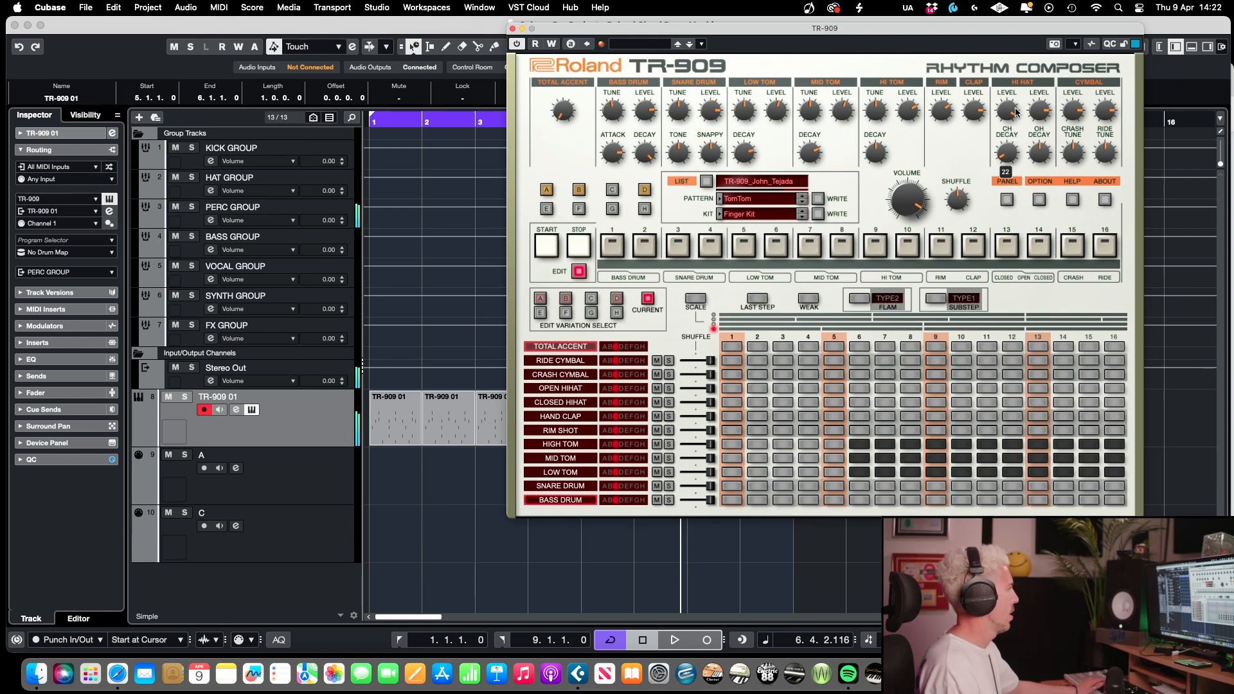
key("space")
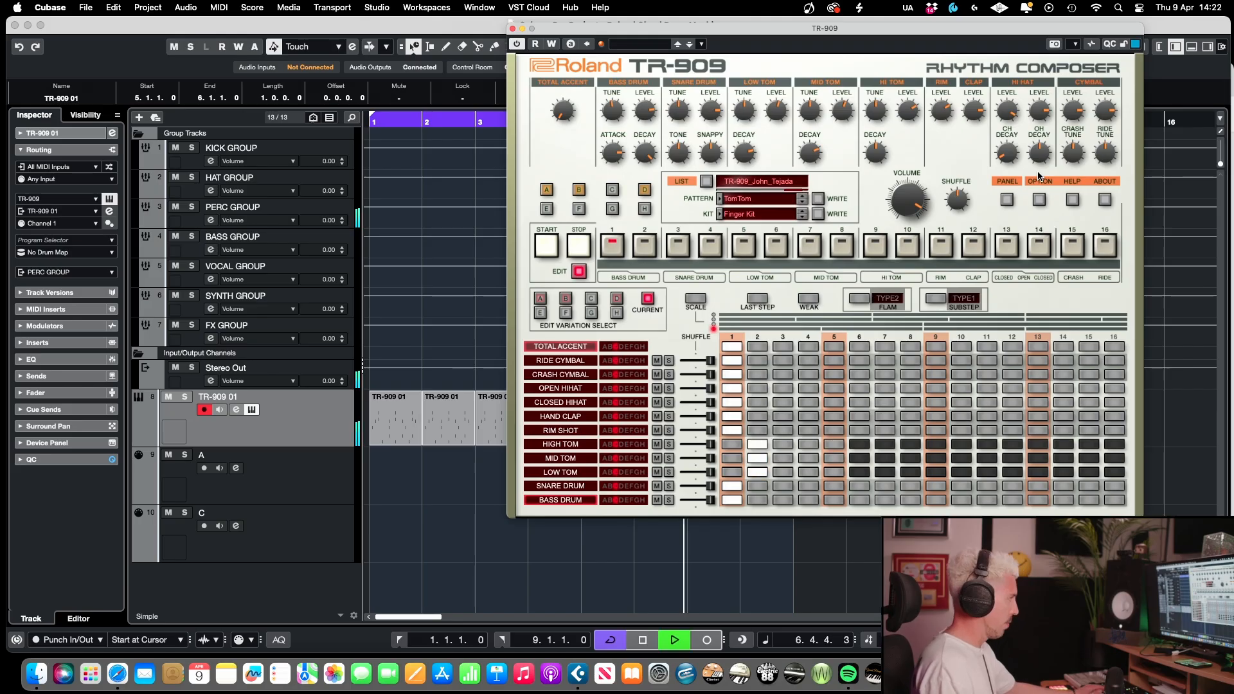
left_click(512, 29)
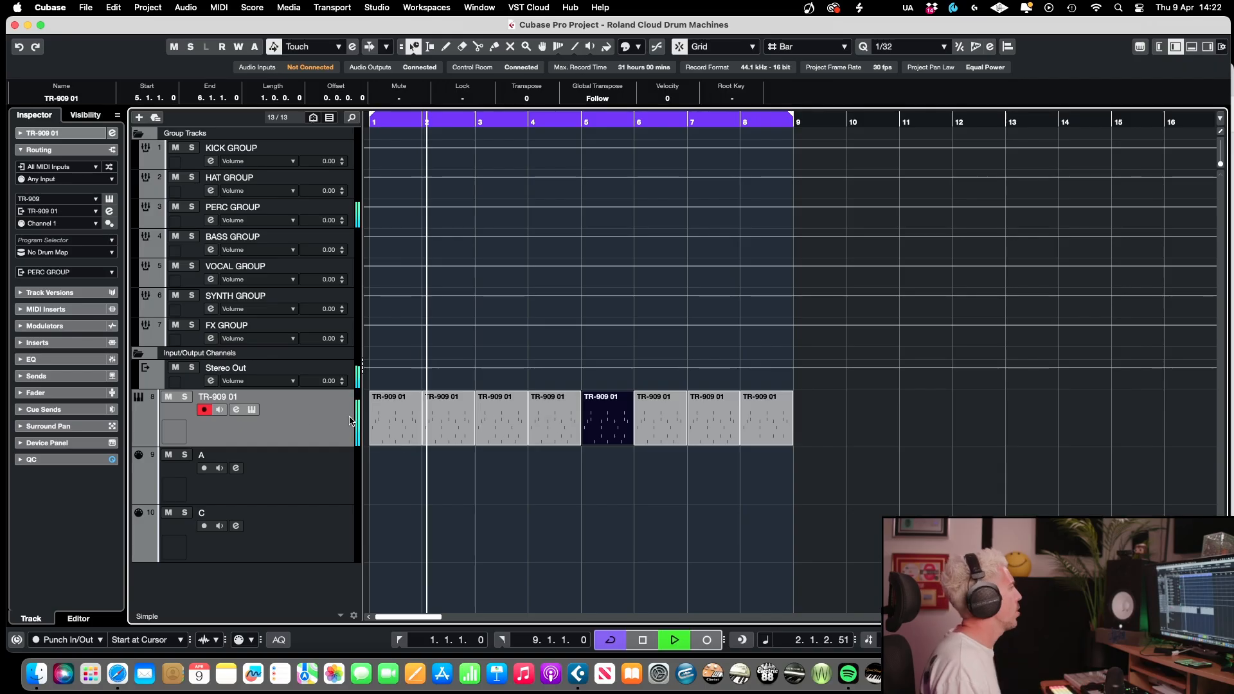
Step: Open the bar 1 part in the Key Editor and record a run of F#1 closed hi-hat notes
key("space")
double_click(400, 411)
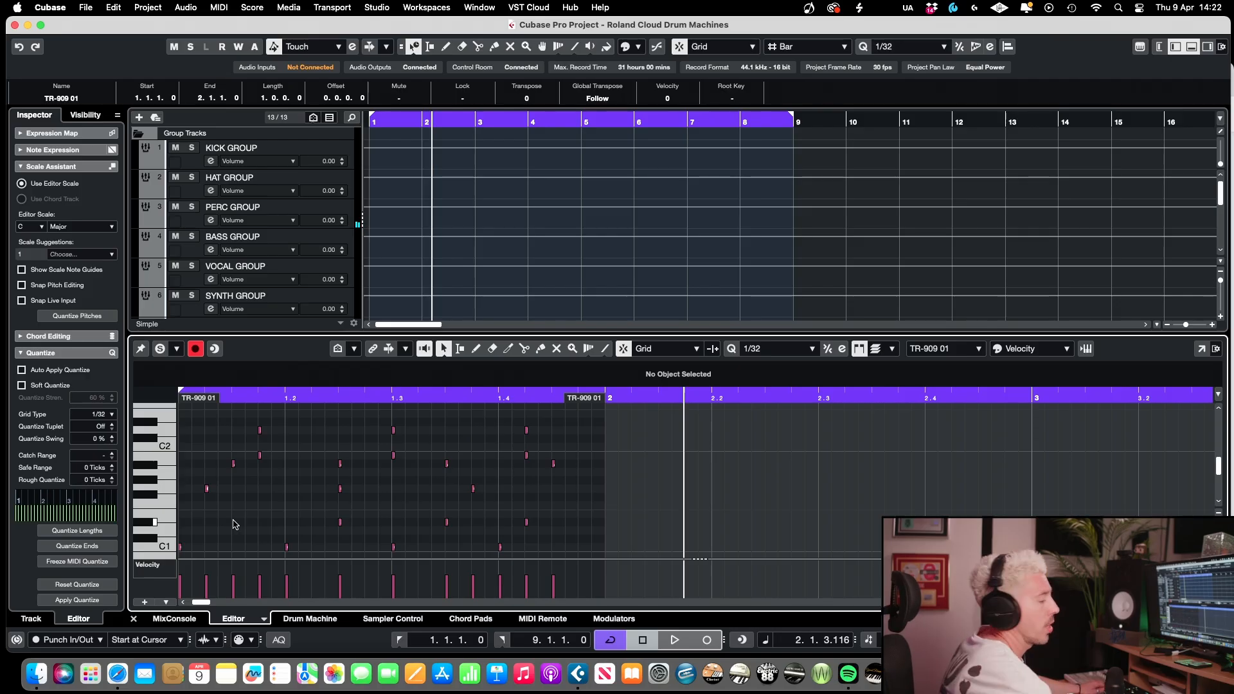
key("KP_Multiply")
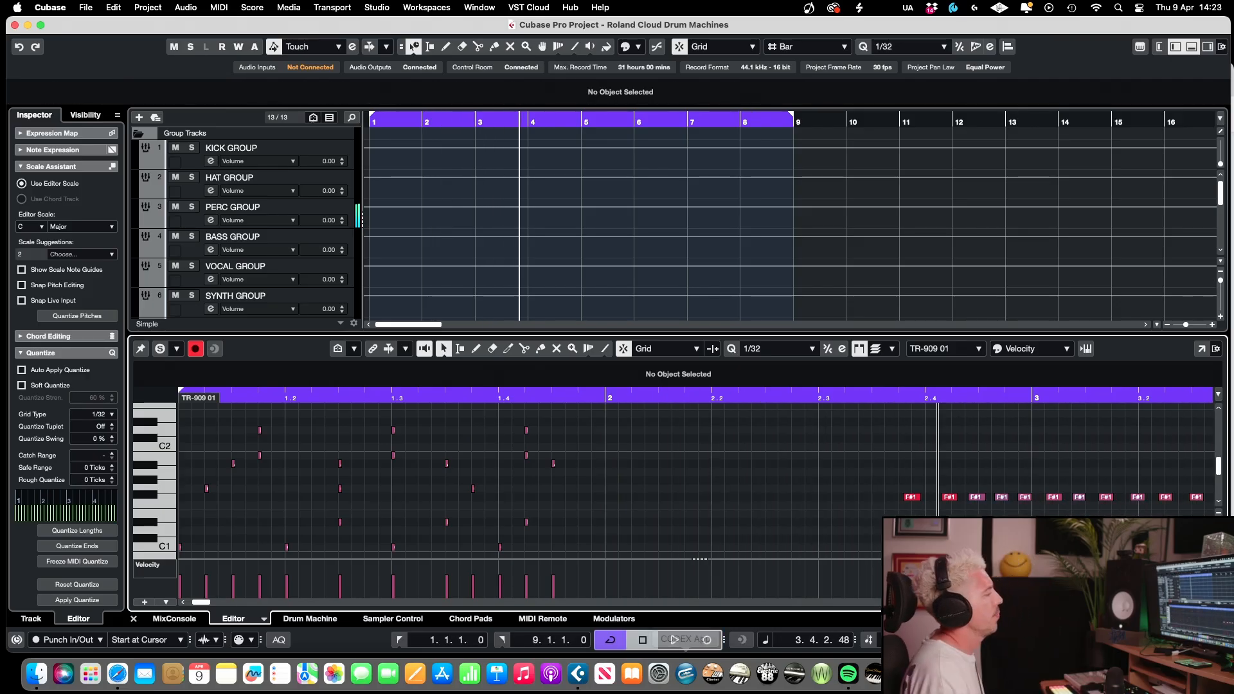
Step: Delete the first of the newly recorded F#1 hi-hat notes
scroll(771, 500, "right", 8)
scroll(771, 500, "left", 5)
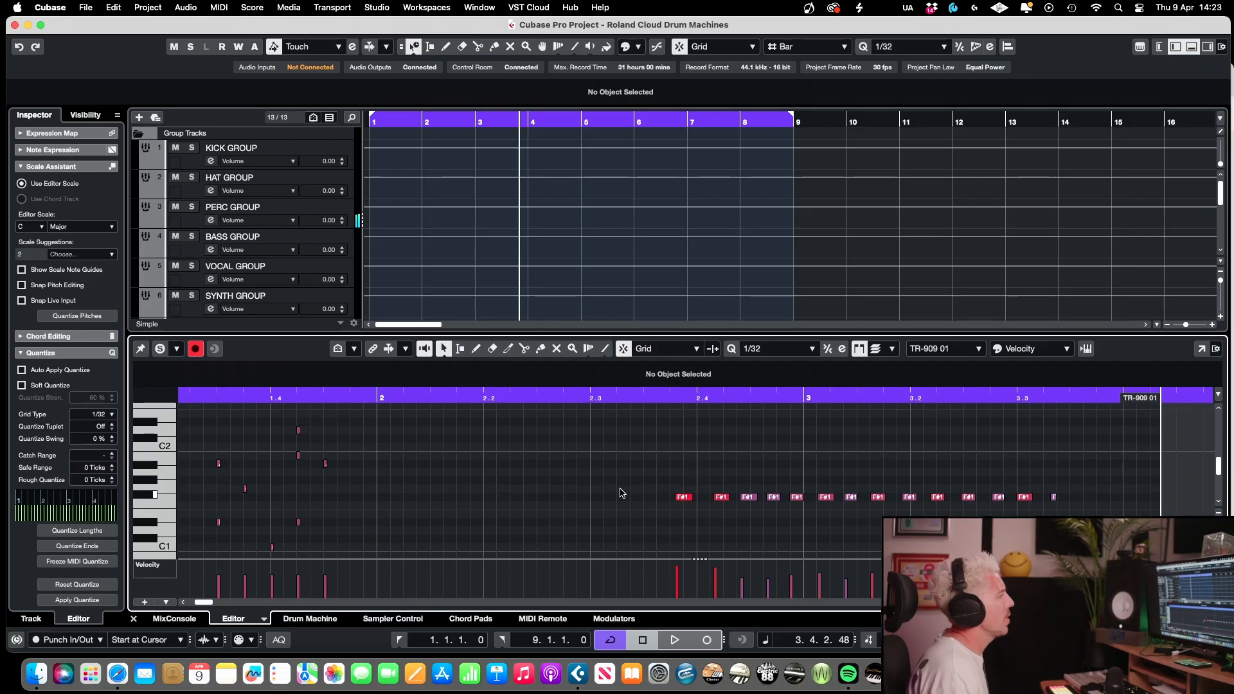
left_click_drag(690, 476, 668, 540)
key("Delete")
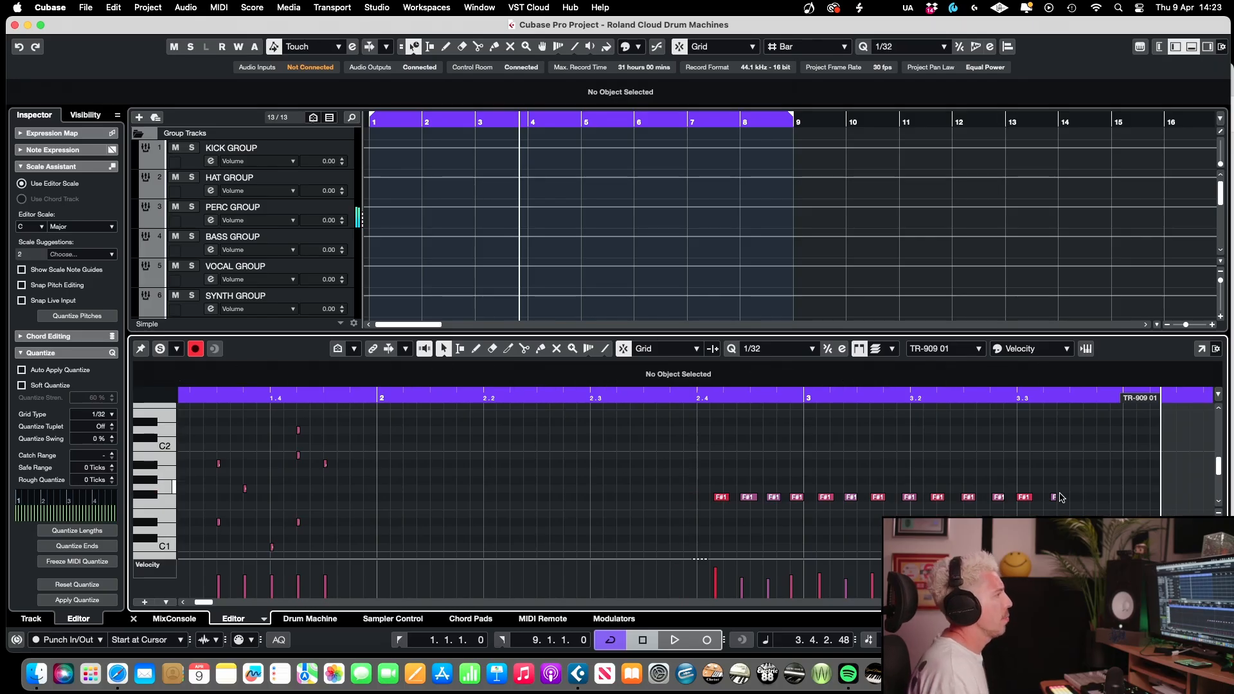
Step: Move all remaining recorded F#1 hi-hat notes so that the first one starts at 1.1.1.0
left_click_drag(1063, 488, 189, 504)
scroll(322, 465, "left", 5)
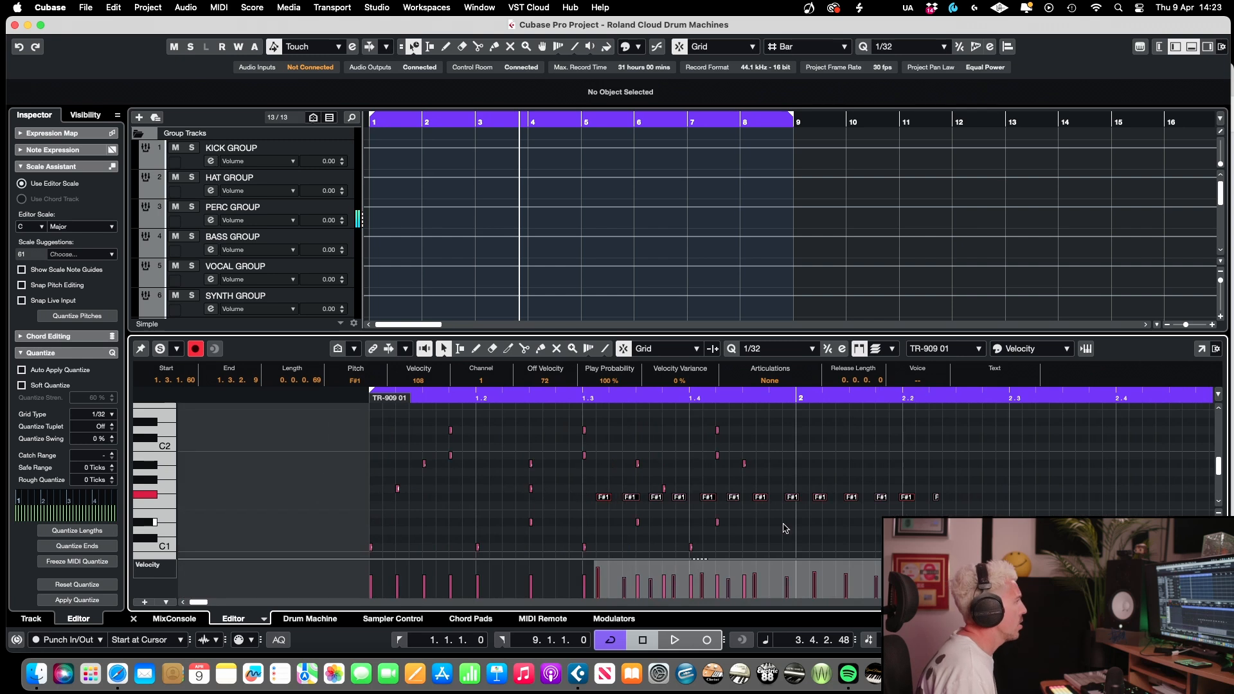
left_click_drag(604, 500, 377, 499)
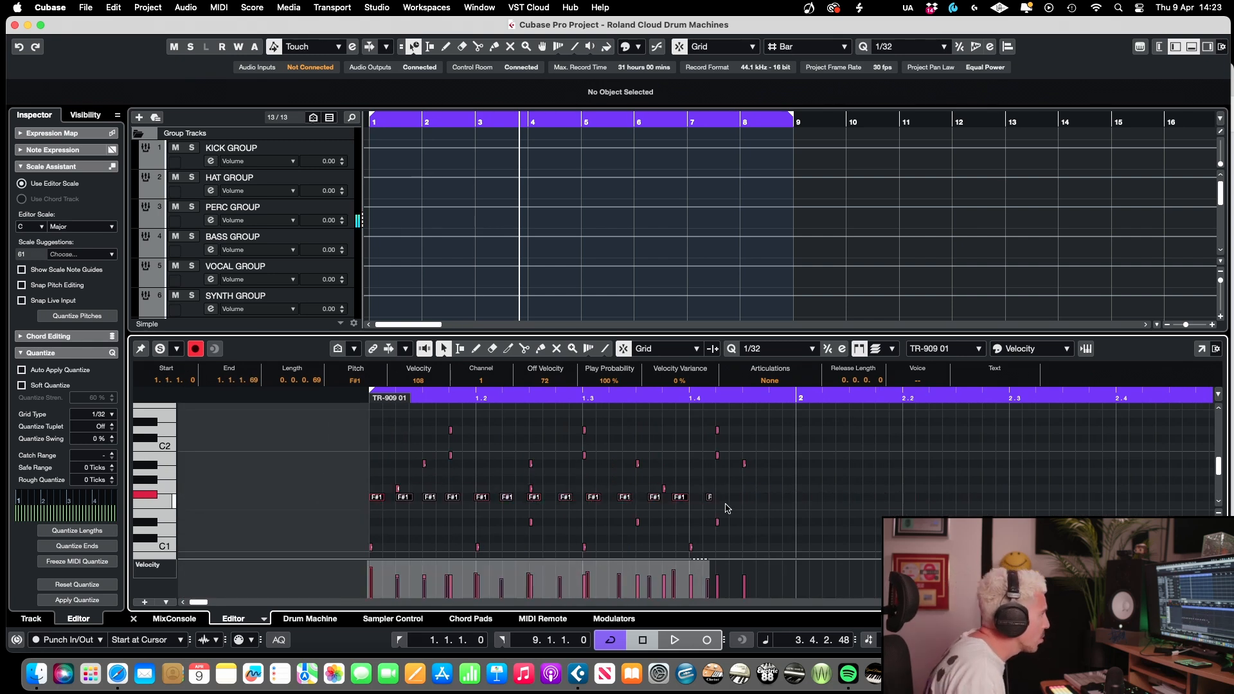
left_click(689, 505)
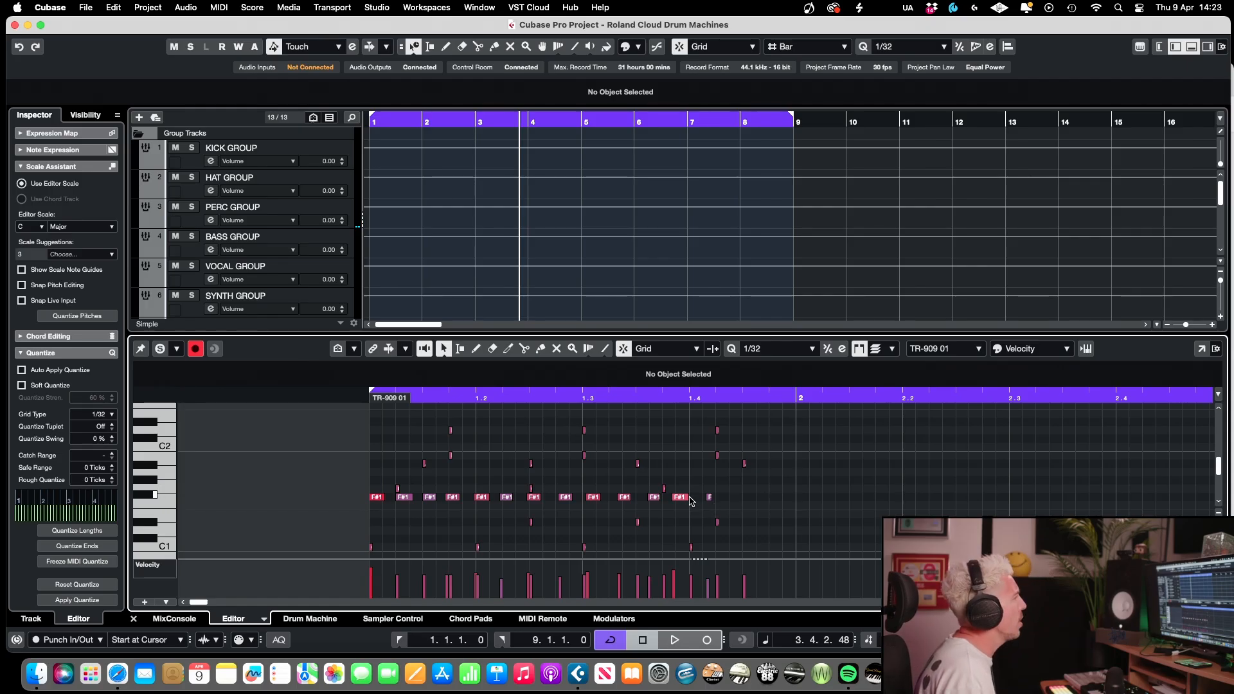
Step: Delete the short last F#1 hi-hat note and select the remaining recorded hi-hat notes
left_click_drag(710, 498, 397, 511)
key("Delete")
left_click(709, 498)
key("Delete")
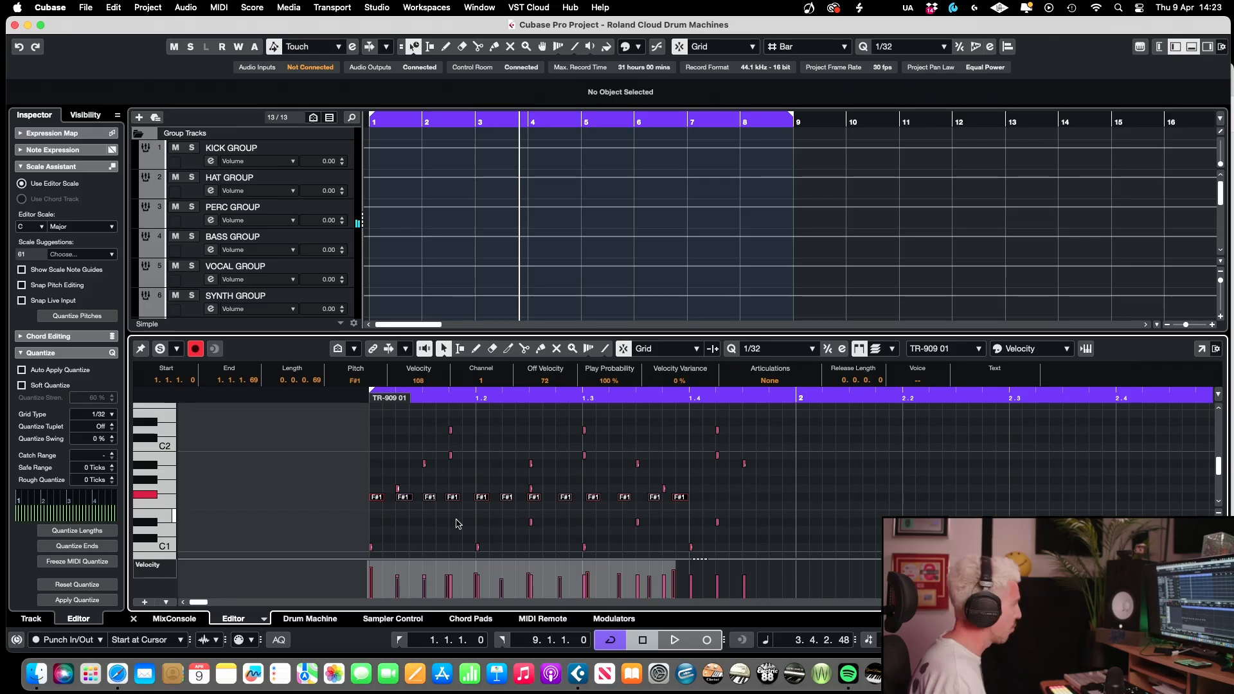
Step: Quantize the selected F#1 hi-hat notes to 1/32 and play back bar 1 from its start
key("q")
left_click(370, 391)
key("space")
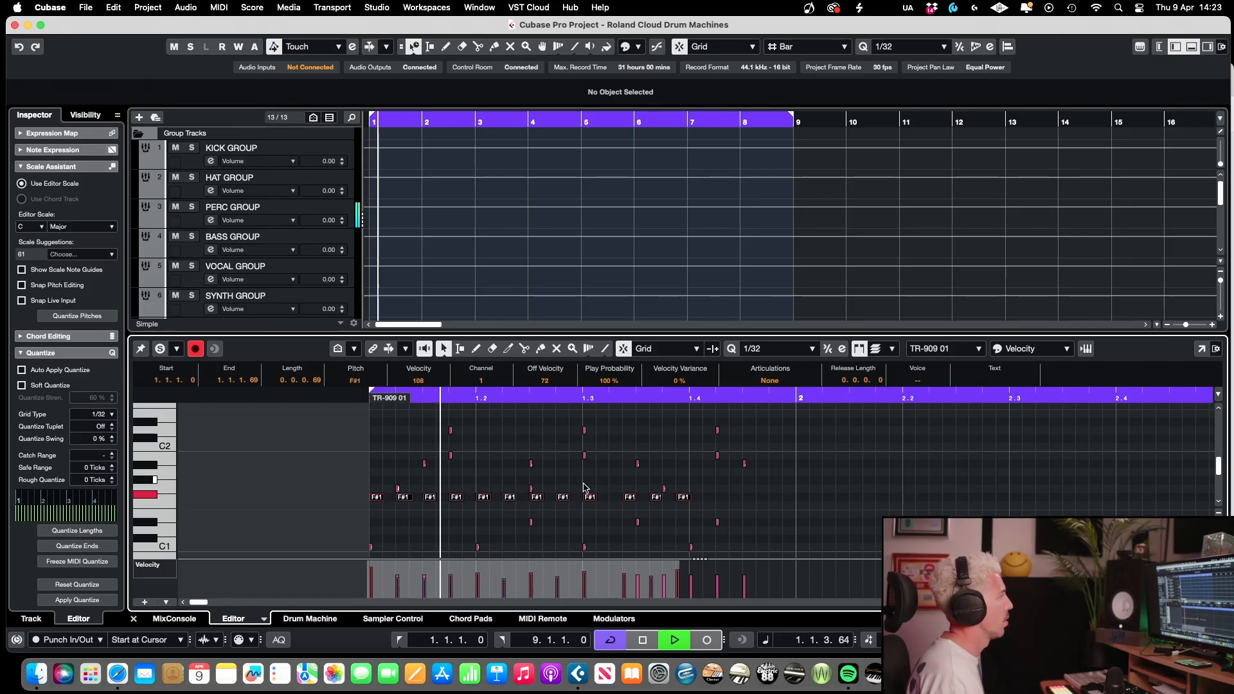
key("space")
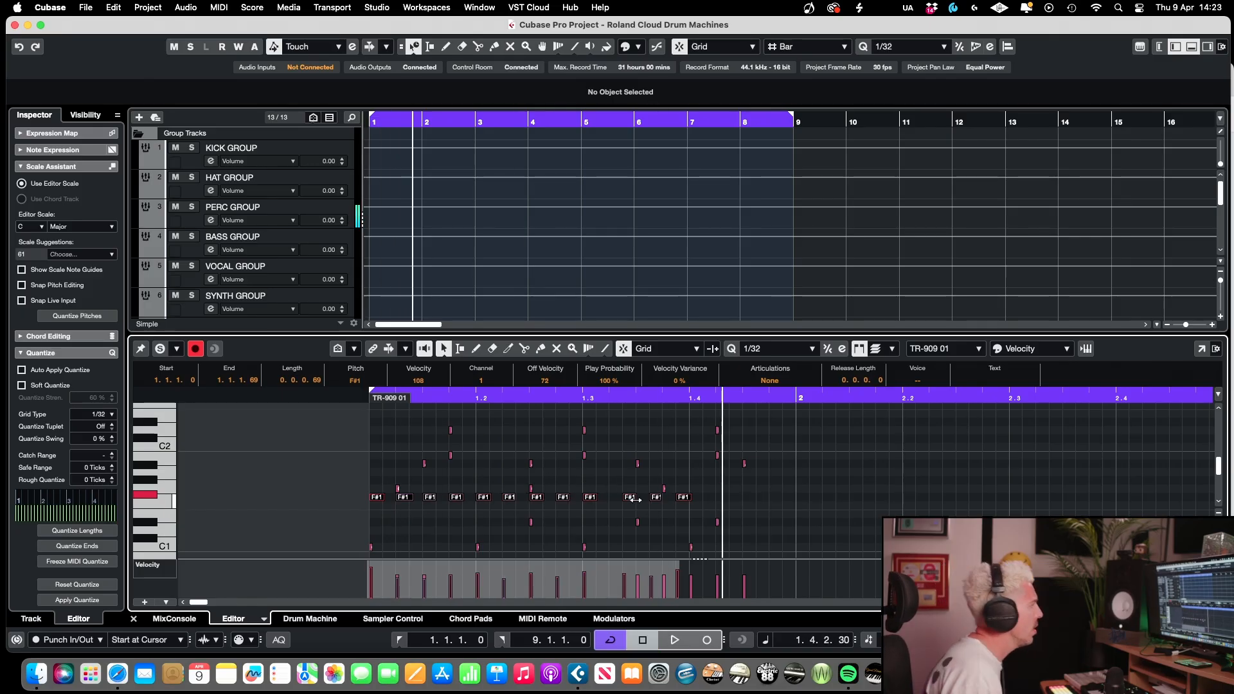
left_click_drag(626, 498, 622, 504)
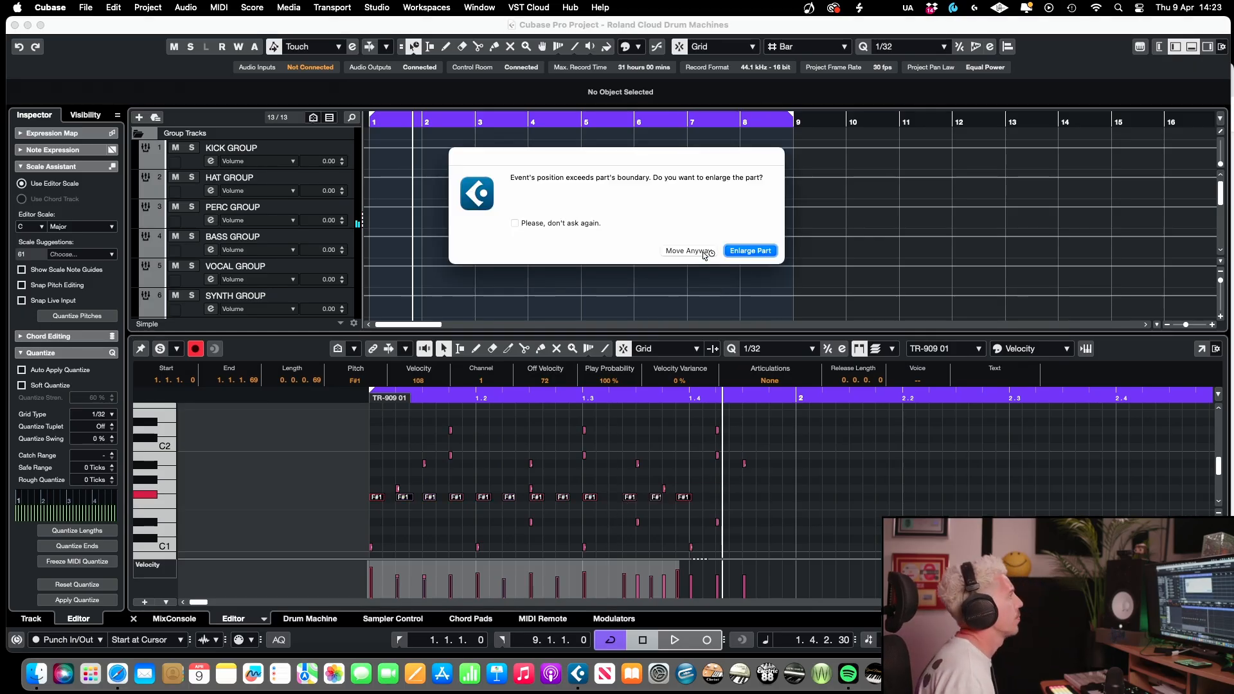
left_click(703, 252)
key("super+z")
left_click(738, 473)
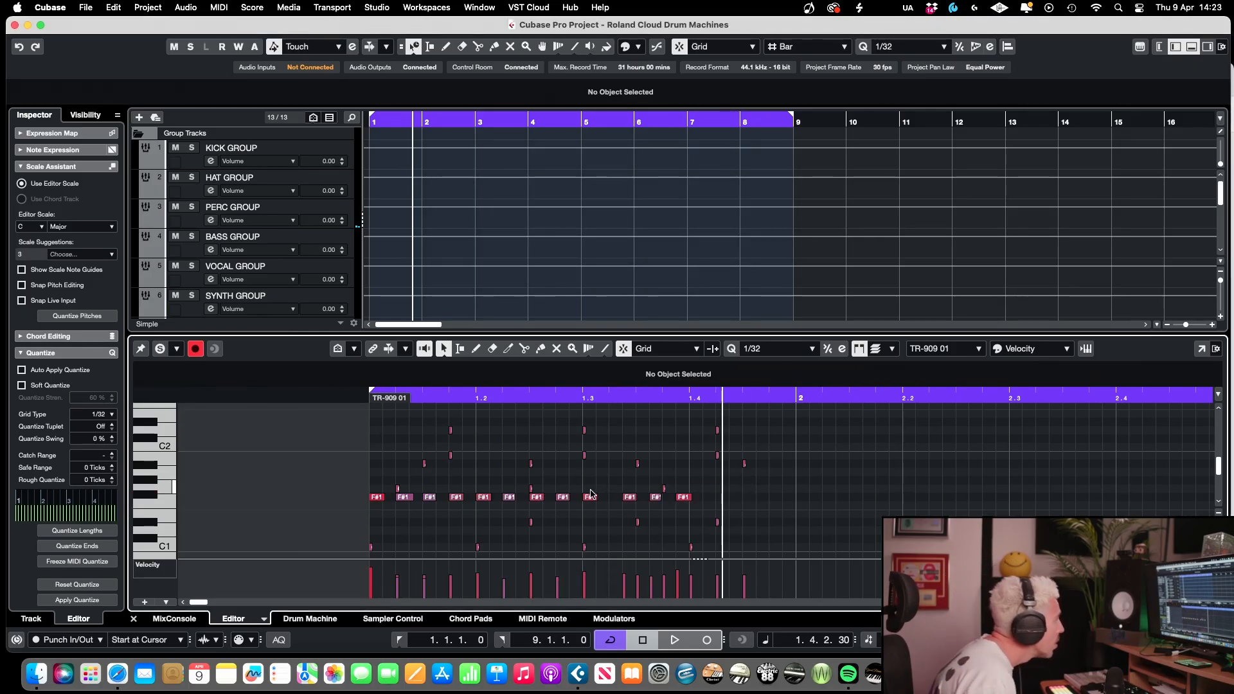
Step: Even out the F#1 hi-hat notes across beats 3 and 4 of bar 1, filling the bar, and quantize them to 1/32
left_click_drag(629, 502, 702, 501)
key("q")
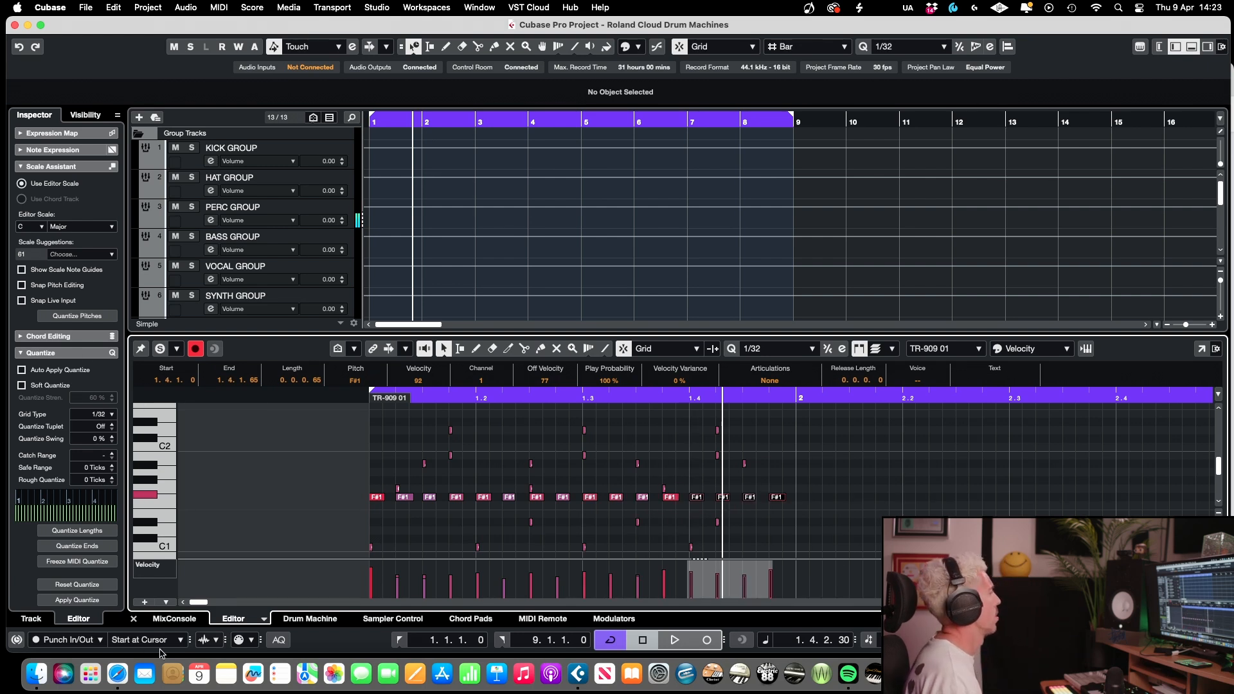
left_click(133, 620)
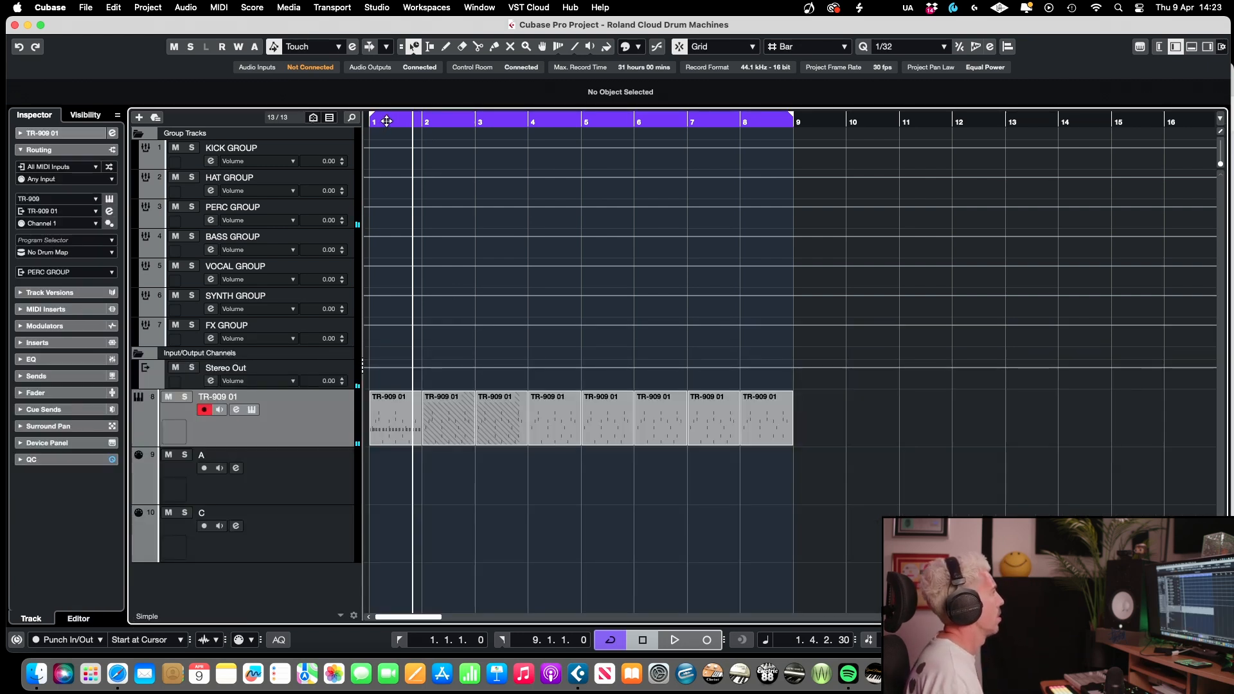
Step: Play the arrangement briefly and delete the separate TR-909 parts in bars 2 and 3
left_click_drag(468, 120, 468, 118)
key("space")
key("space")
left_click(461, 438)
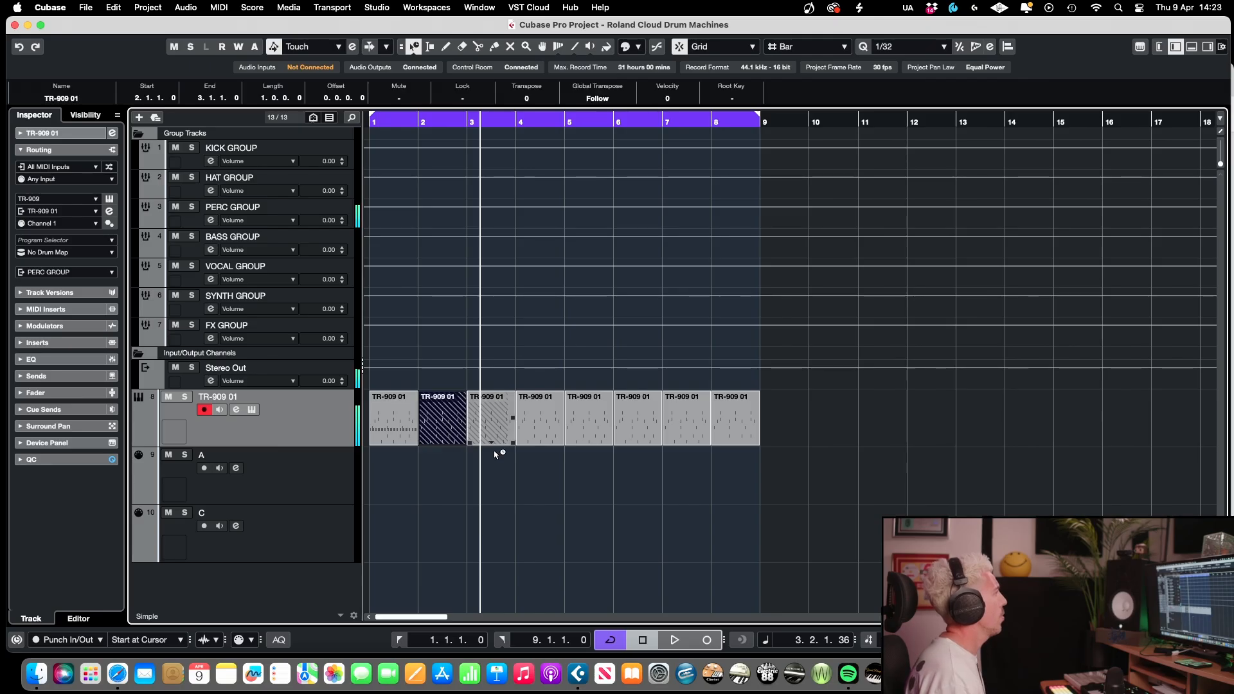
key("Delete")
key("Delete")
Step: Split the overlong bar 1 part at bar 2, then delete its remainder and the part in bar 4
right_click(412, 421)
left_click(468, 419)
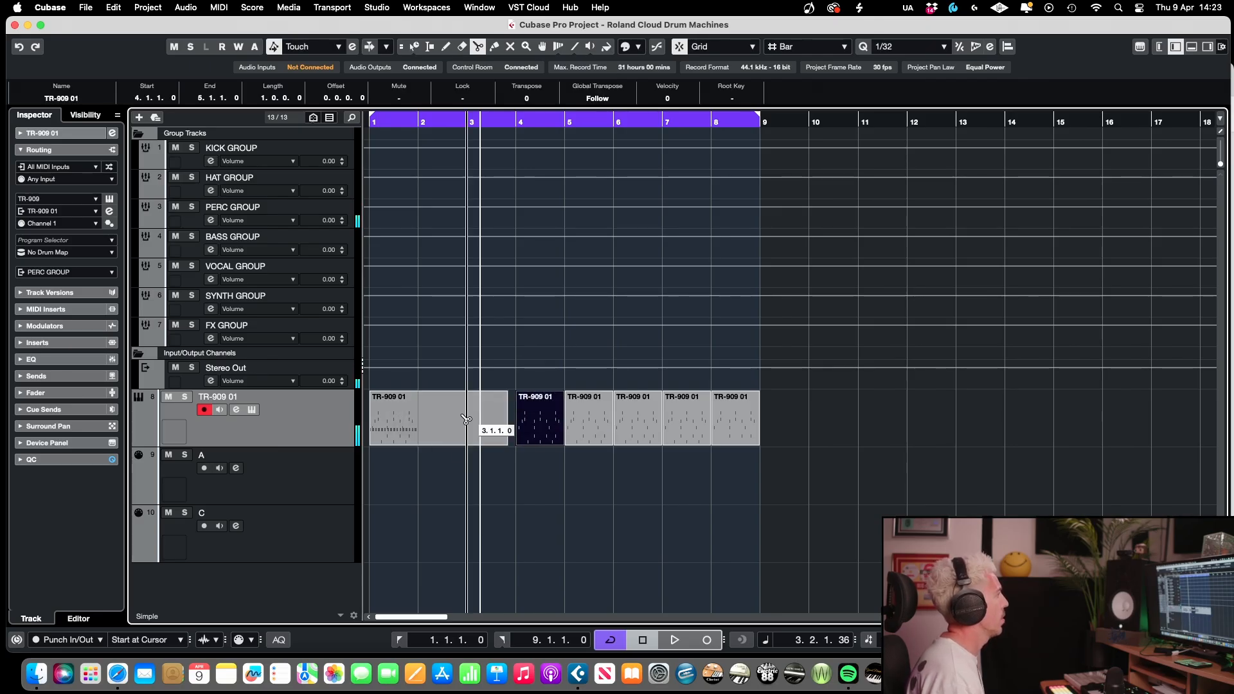
left_click(413, 419)
right_click(413, 419)
left_click(413, 419)
left_click(499, 421)
key("Delete")
key("Delete")
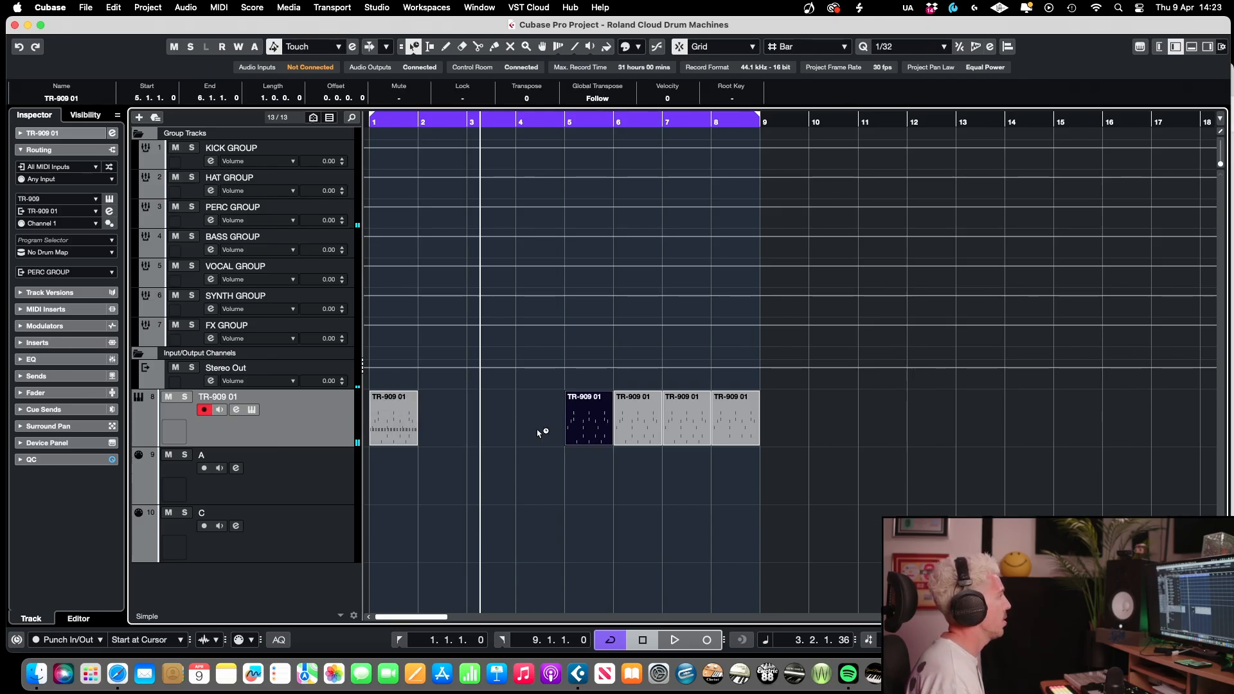
Step: Duplicate the bar 1 part through bar 4, then replace the old parts in bars 5 to 8 with copies of these four
left_click(408, 419)
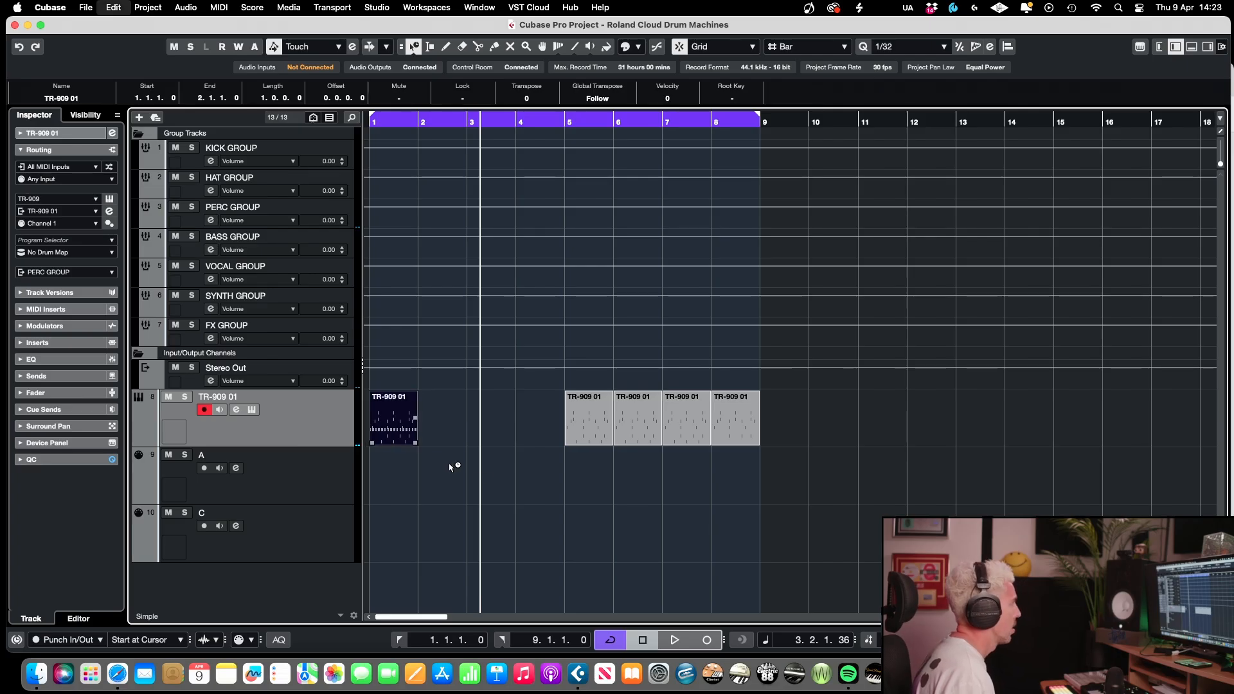
key("super+d")
key("super+d")
key("super+d")
left_click_drag(896, 403, 323, 434)
key("Delete")
key("super+d")
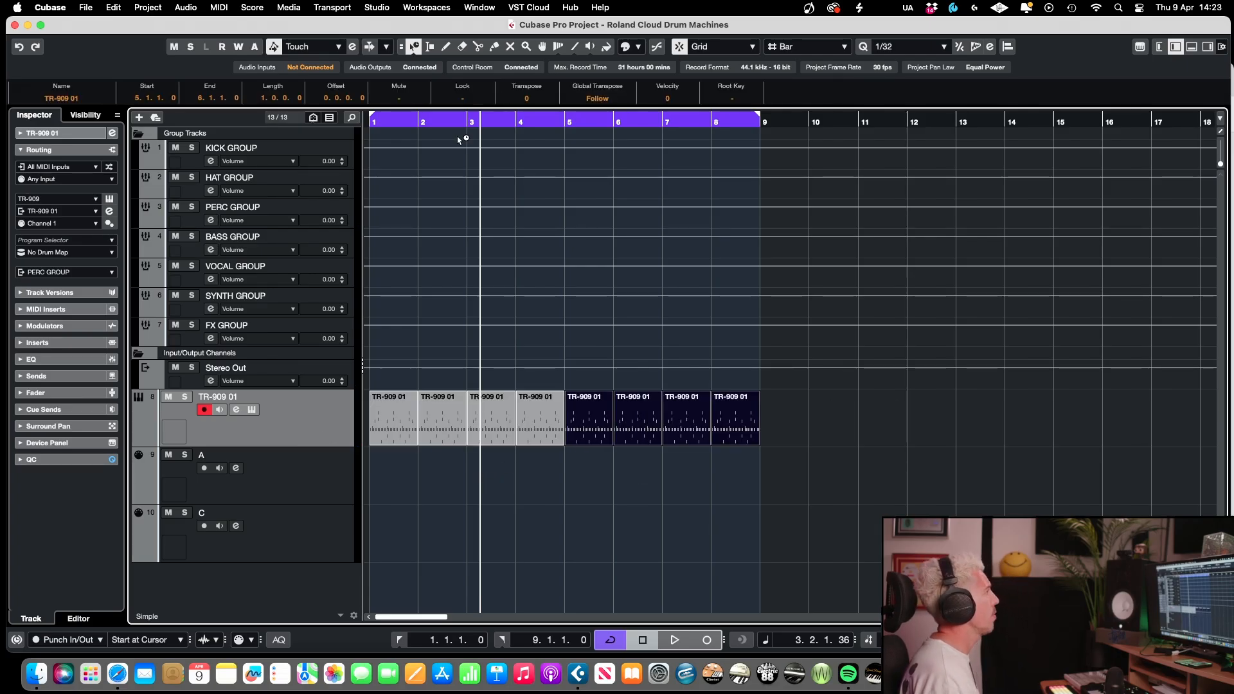
Step: Play the arrangement from the start and view the parts in bars 5 to 8 in the Key Editor
left_click_drag(444, 121, 276, 118)
key("space")
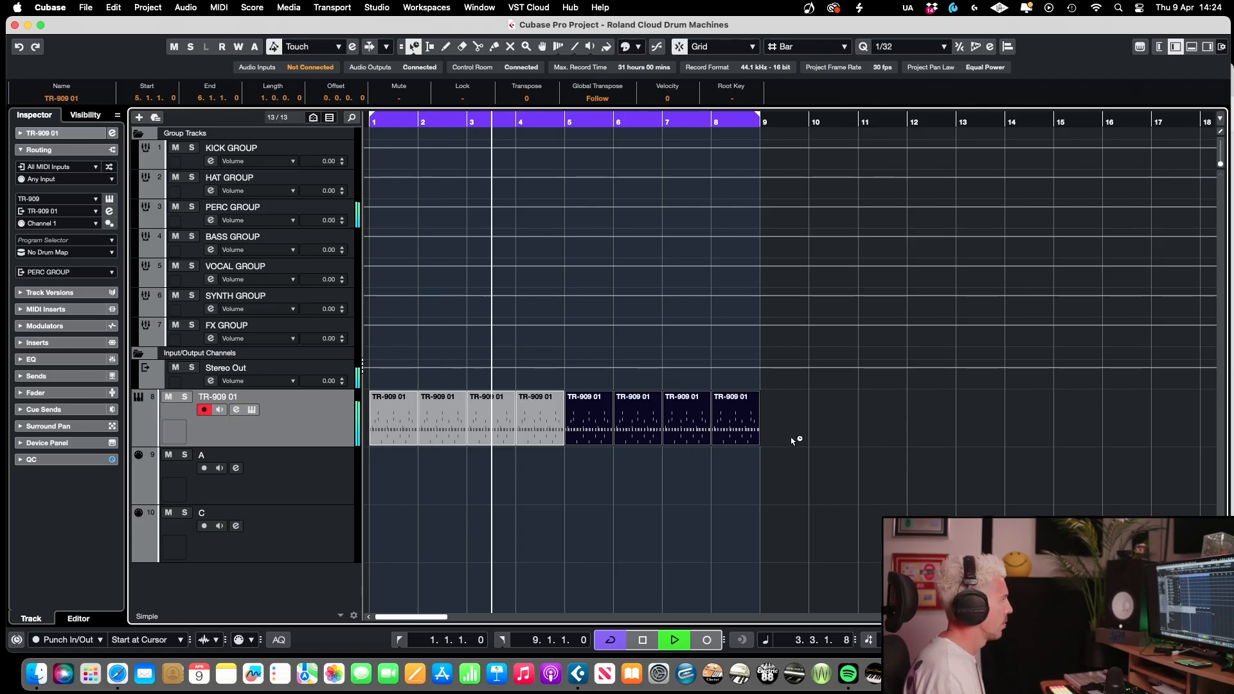
double_click(729, 415)
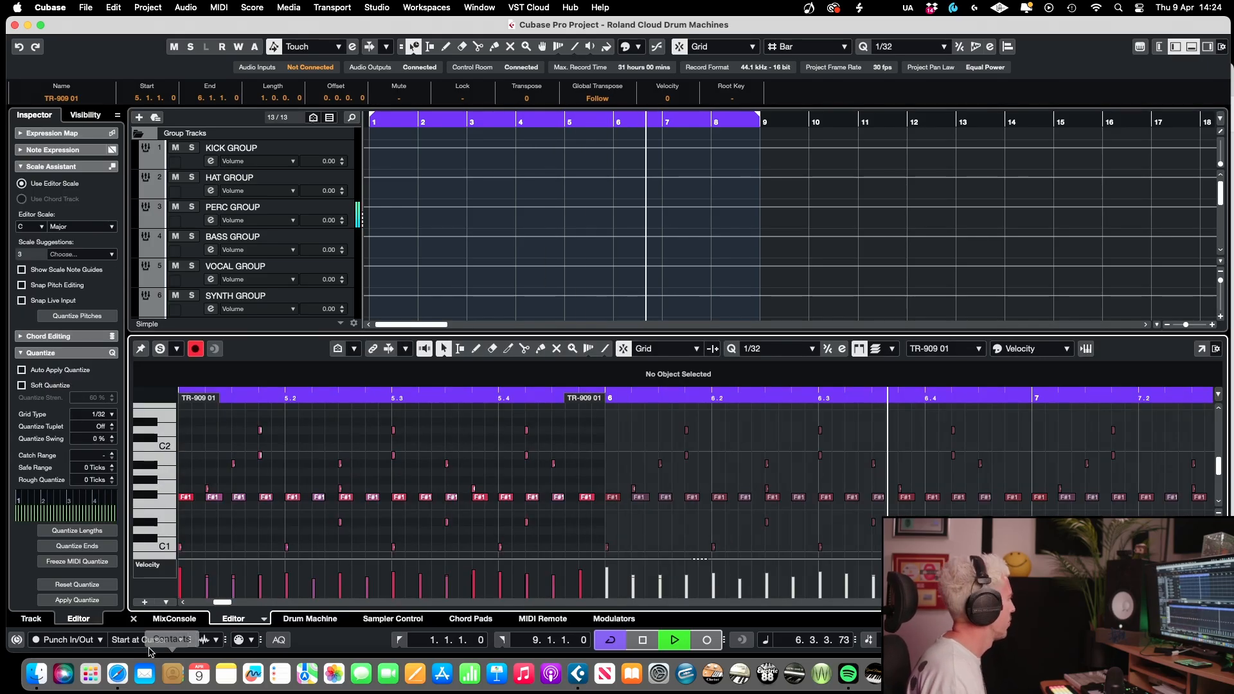
left_click(133, 618)
Step: Open only the bar 8 part in the Key Editor and delete a group of its notes
left_click(726, 417)
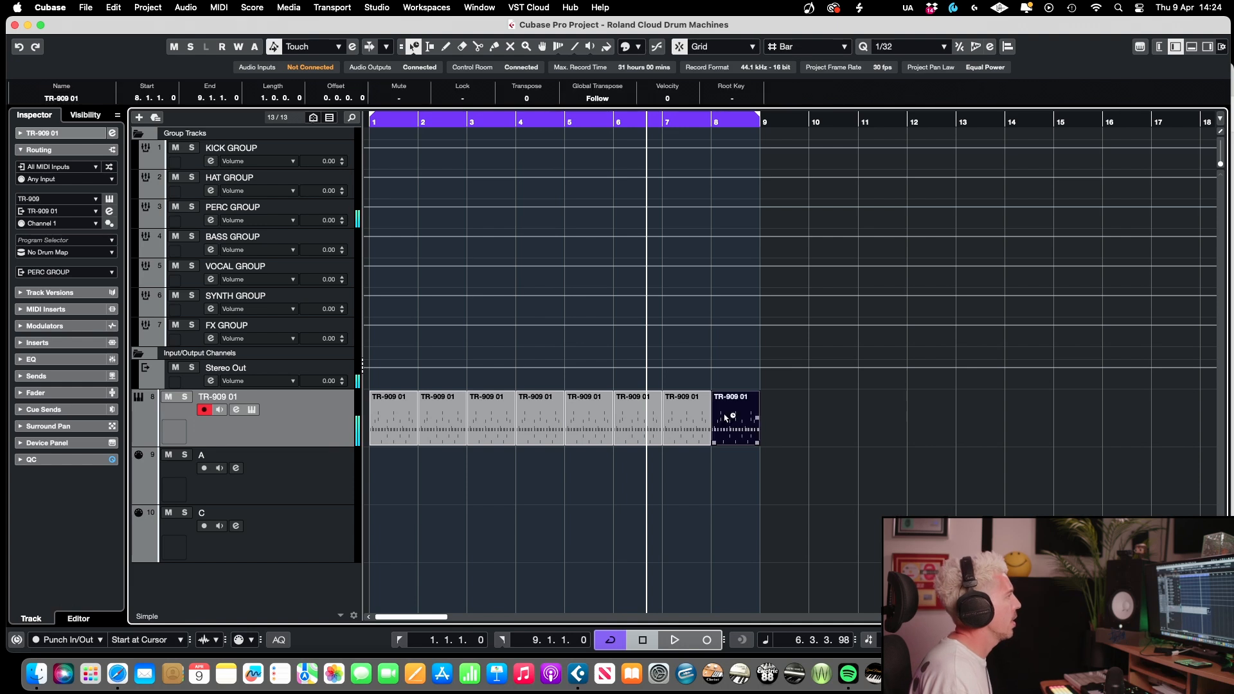
double_click(726, 417)
scroll(557, 524, "down", 2)
left_click_drag(545, 510, 387, 525)
key("Delete")
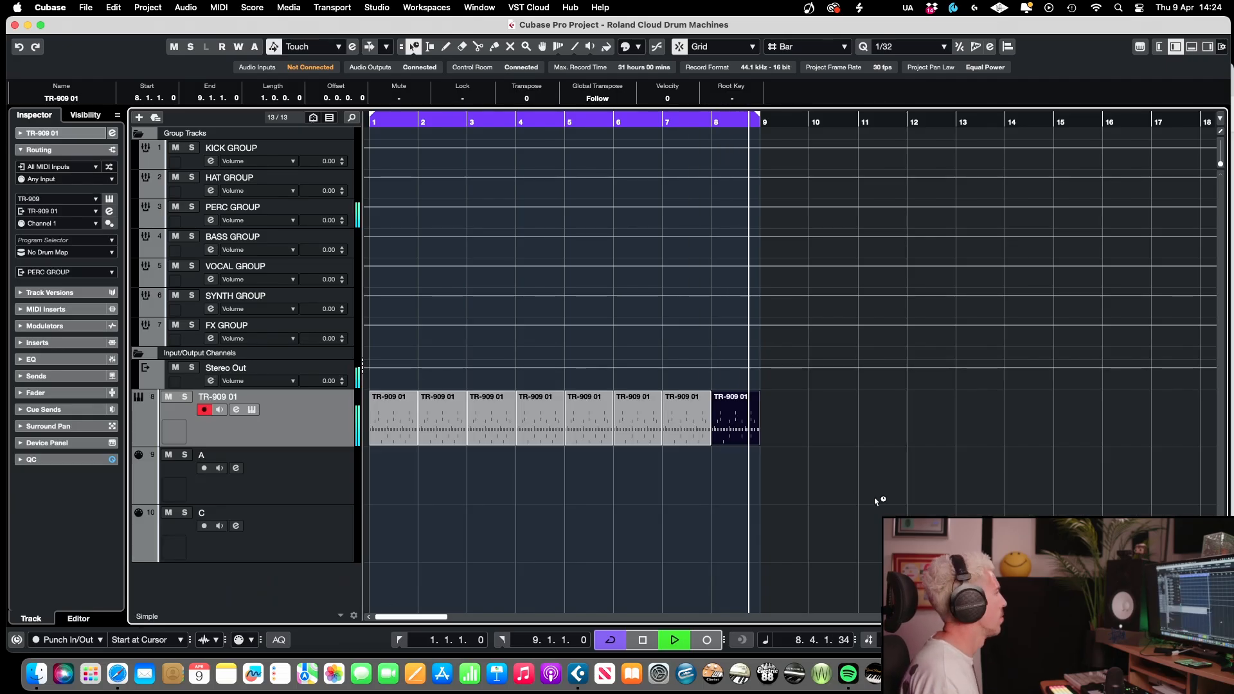
Step: Open the TR-909 instrument and audition successive kits during playback, ending on the Machine 909 kit
left_click(251, 410)
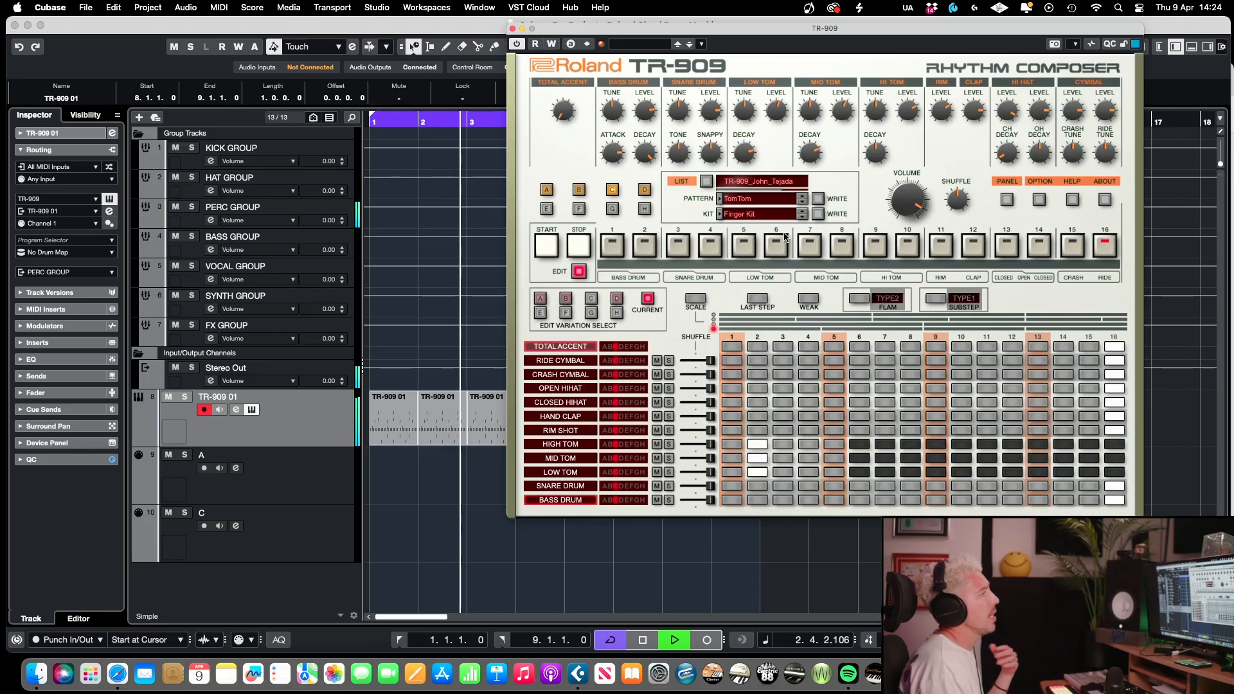
left_click(802, 217)
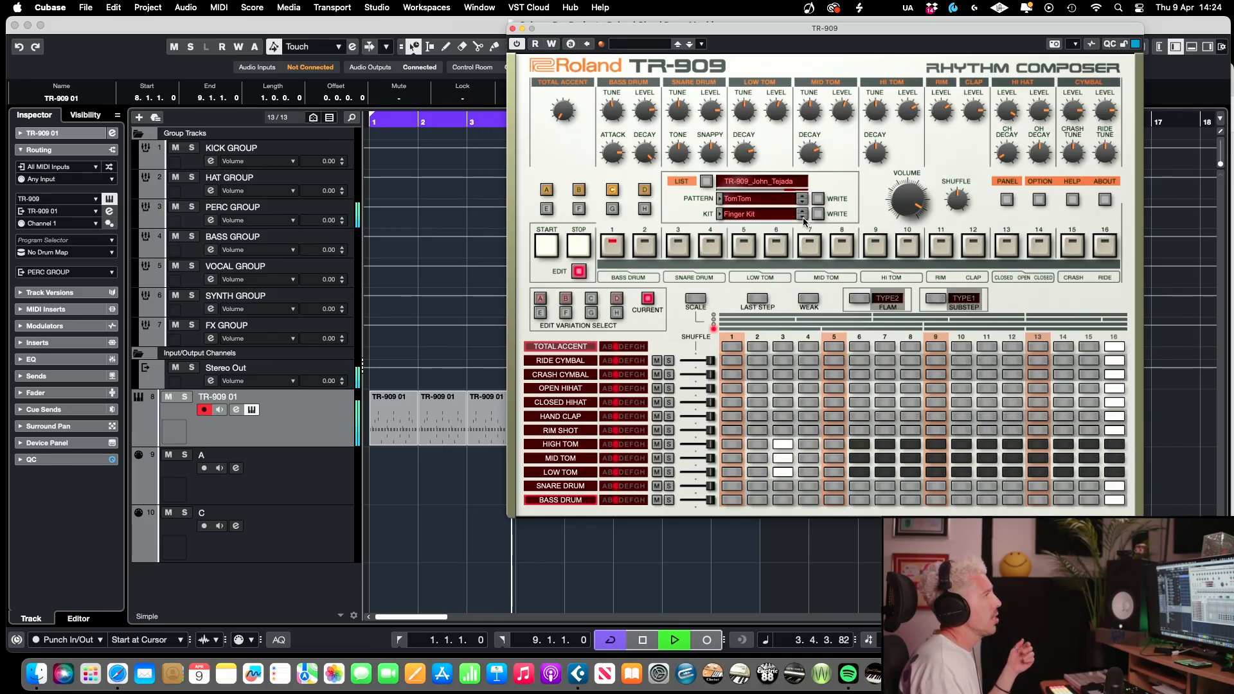
left_click(804, 218)
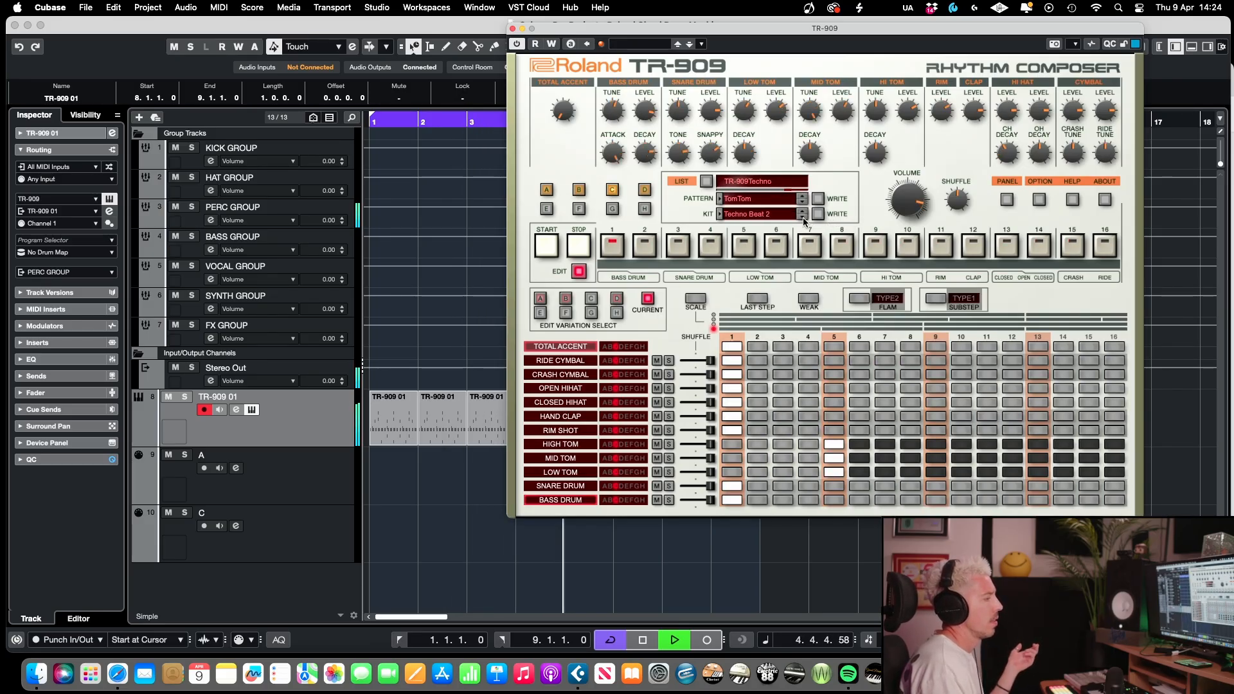
left_click(804, 217)
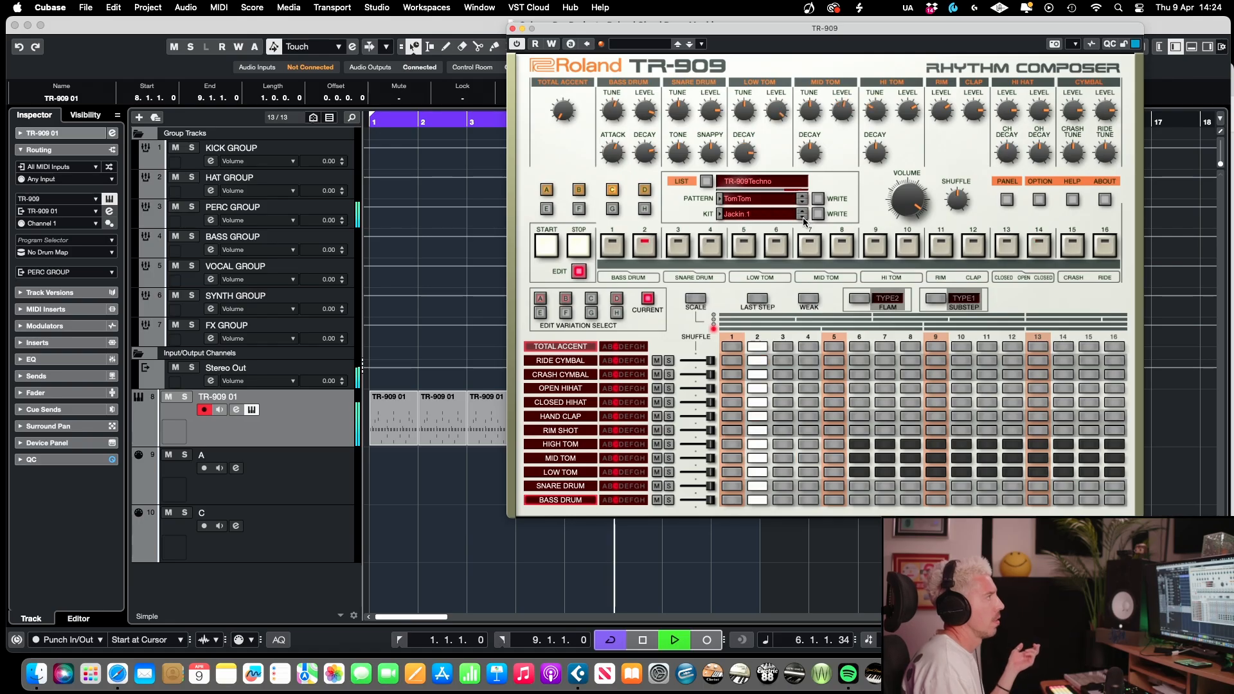
left_click(803, 217)
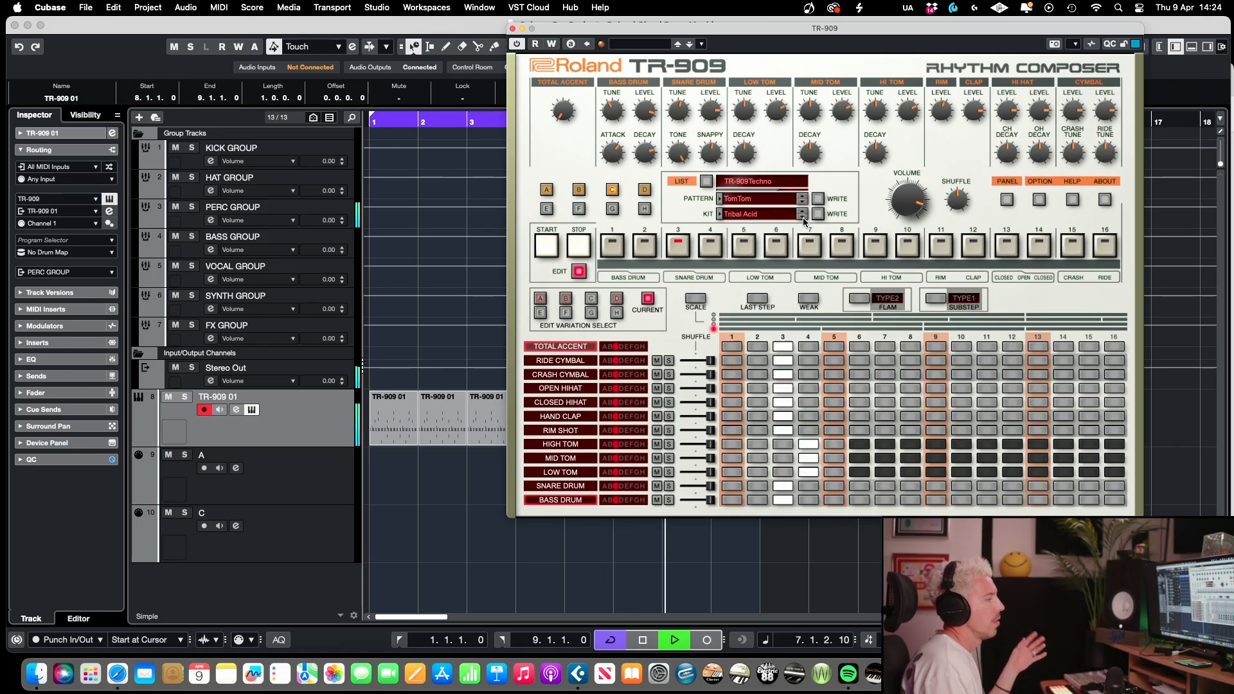
left_click(803, 217)
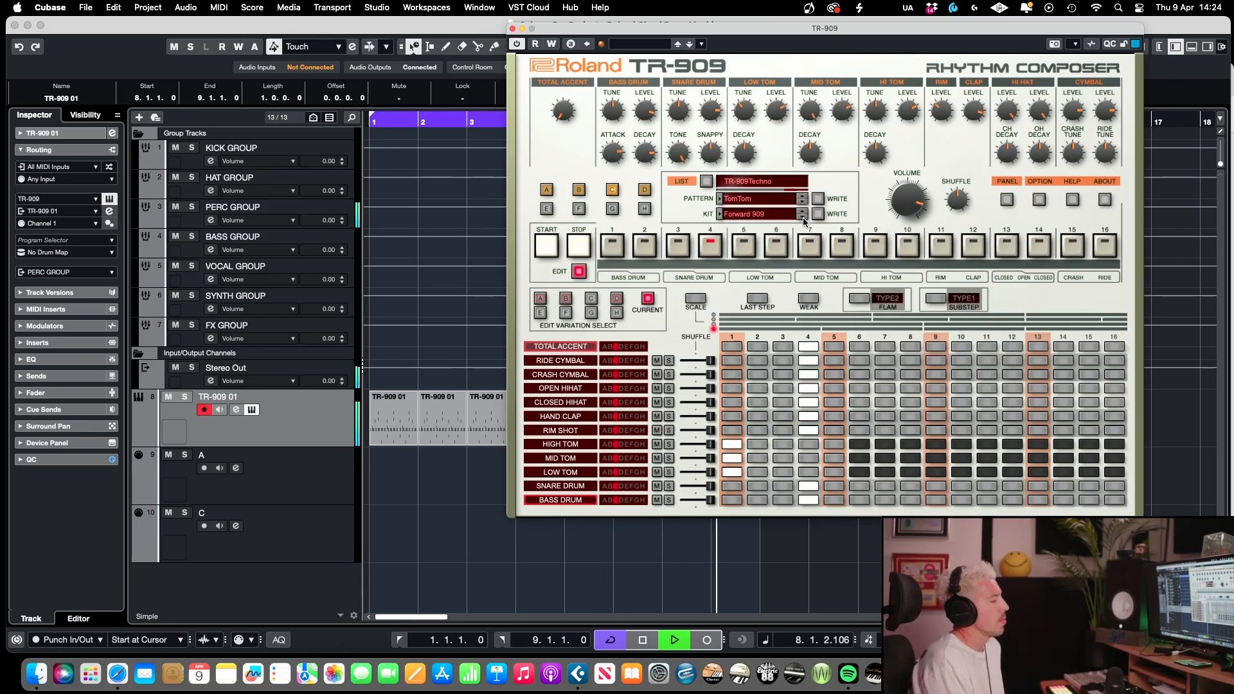
left_click(803, 217)
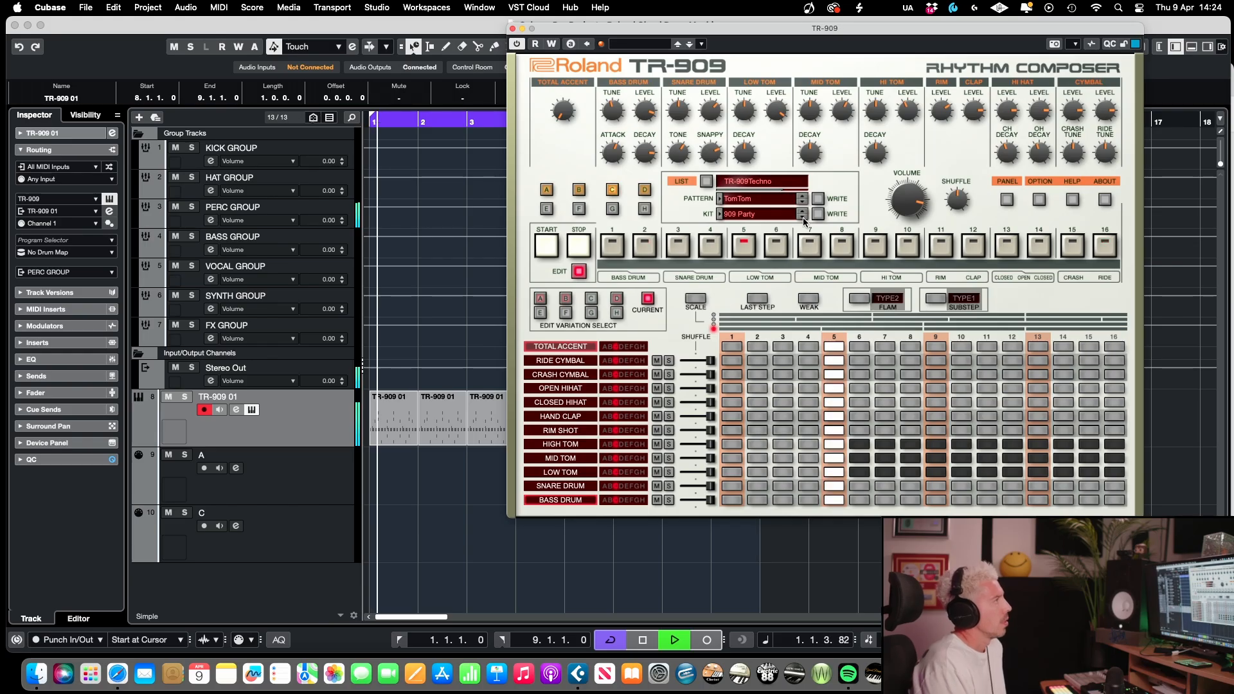
left_click(803, 217)
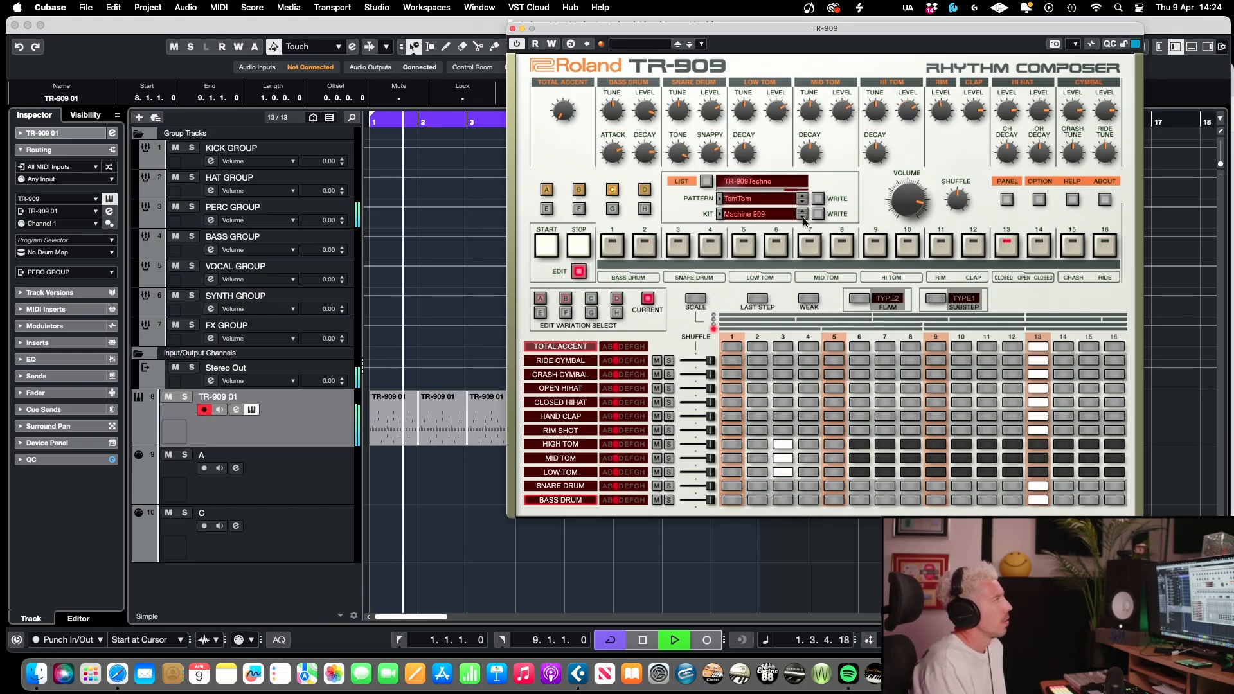
Step: Load the PHUTURE 14 pattern from the TR-909_DJ_Pierres_Phuture_Collection bank
left_click(752, 183)
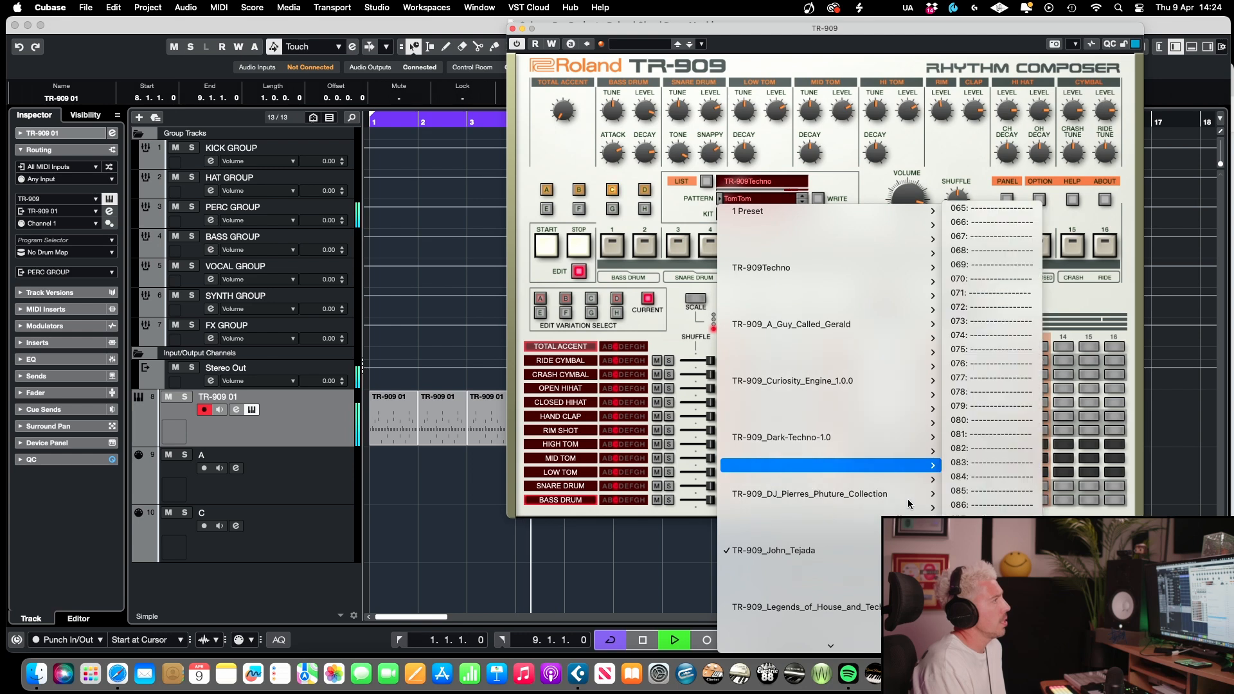
mouse_move(894, 493)
left_click(984, 391)
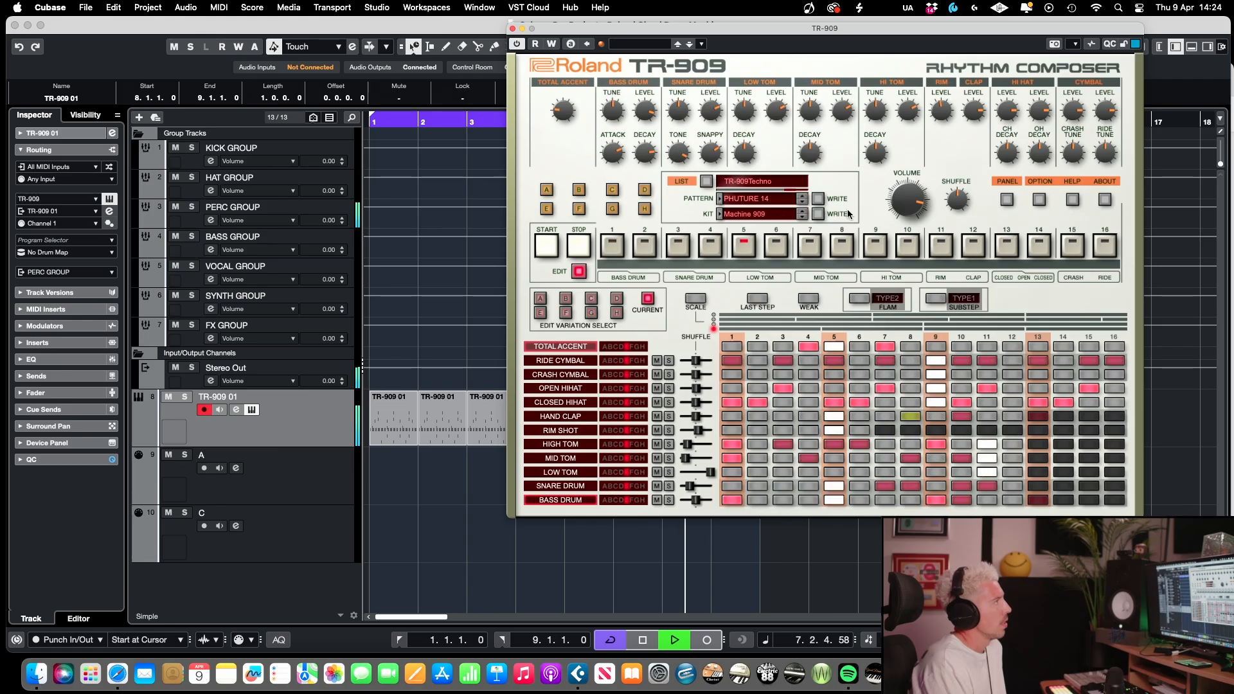
Step: Raise the crash cymbal's level in the TR-909 and stop playback
key("super+space")
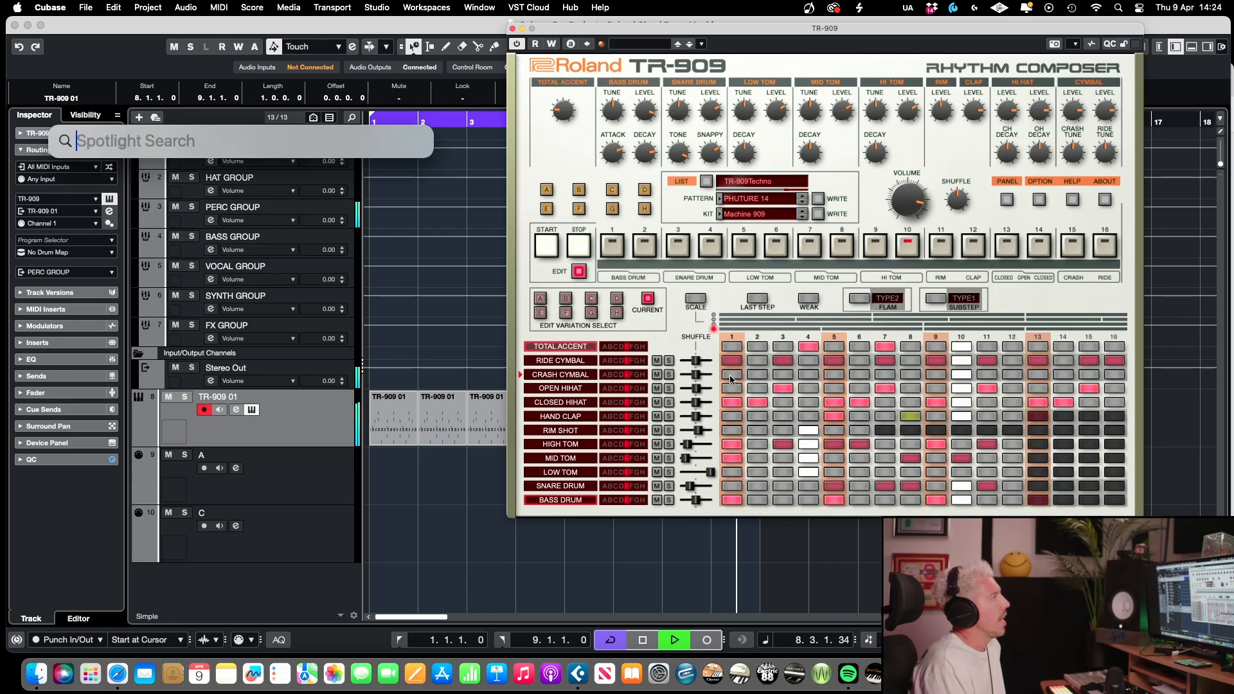
left_click(708, 379)
key("space")
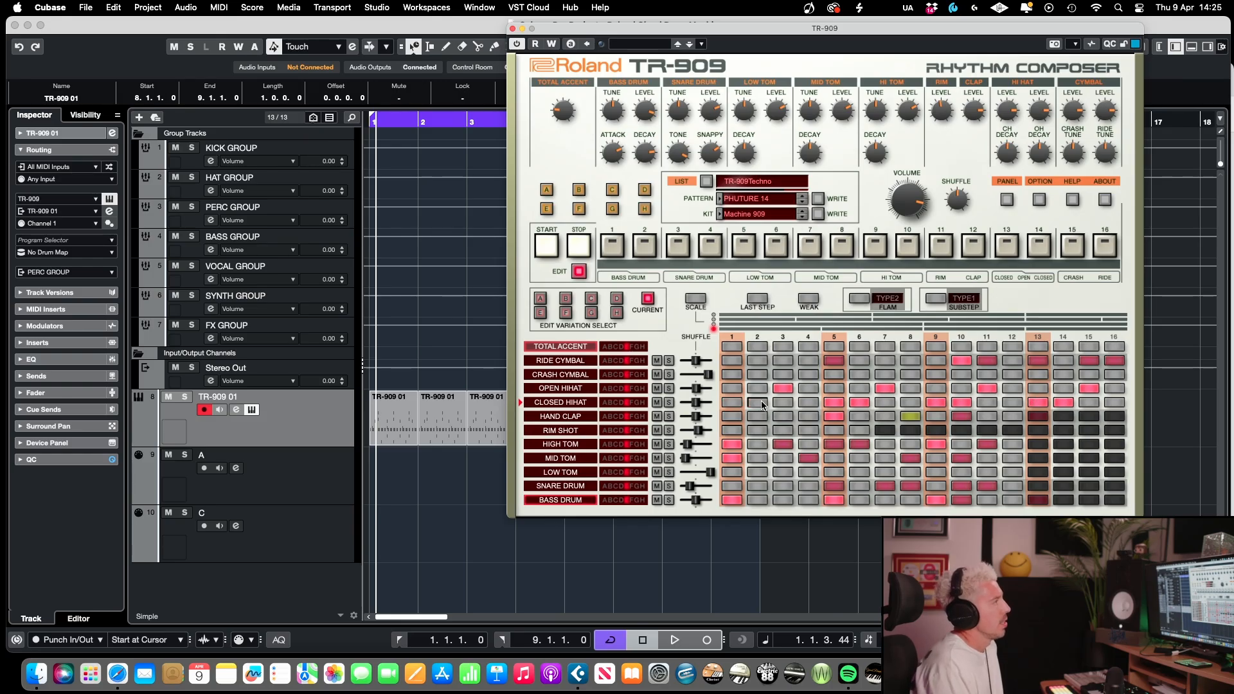
Step: Choose another TR-909 pattern from the TR-909_John_Tejada bank
left_click(789, 199)
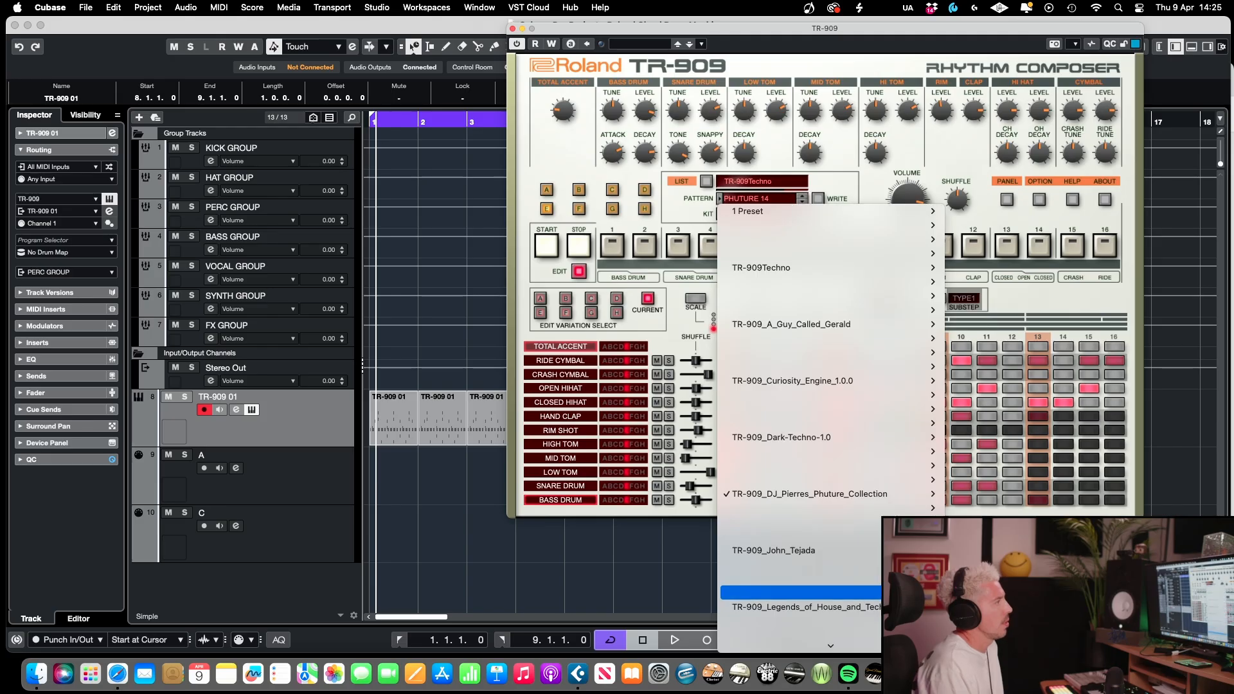
mouse_move(800, 537)
mouse_move(900, 551)
left_click(977, 551)
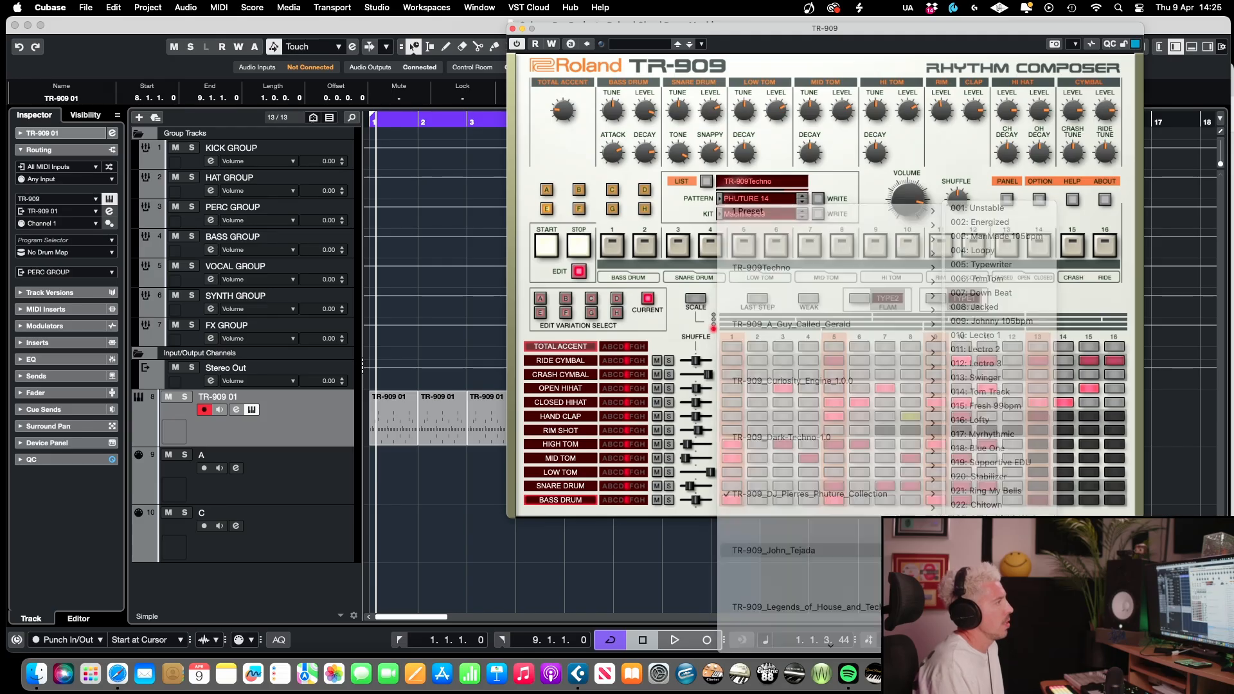